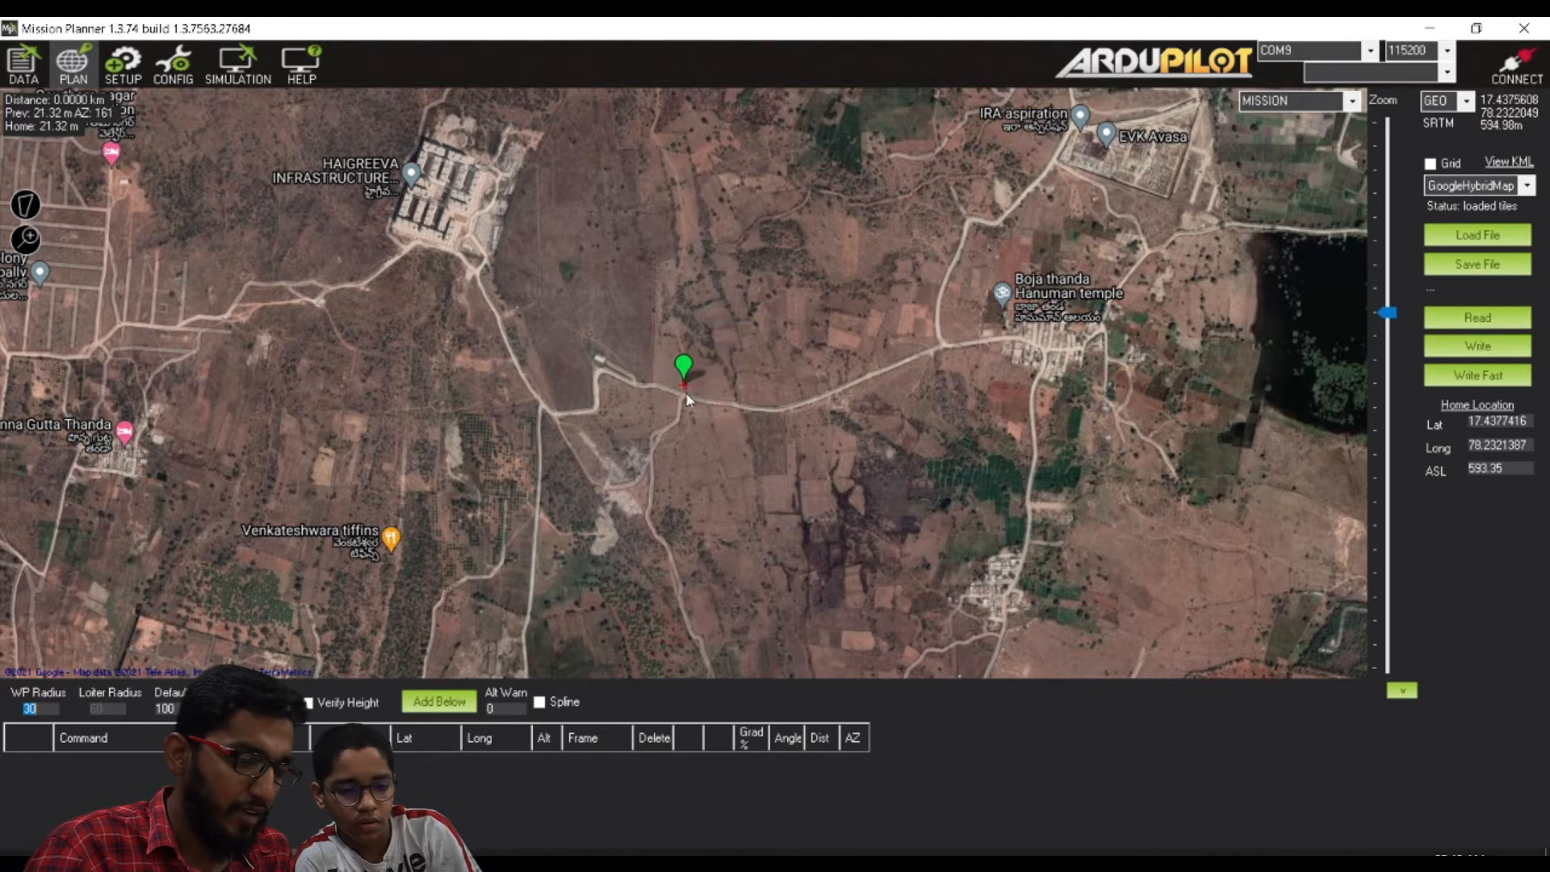
# Step: Plot a nine-waypoint loop from northeast of home, arcing west, running far southwest, and returning east to just south of home
pyautogui.click(744, 338)
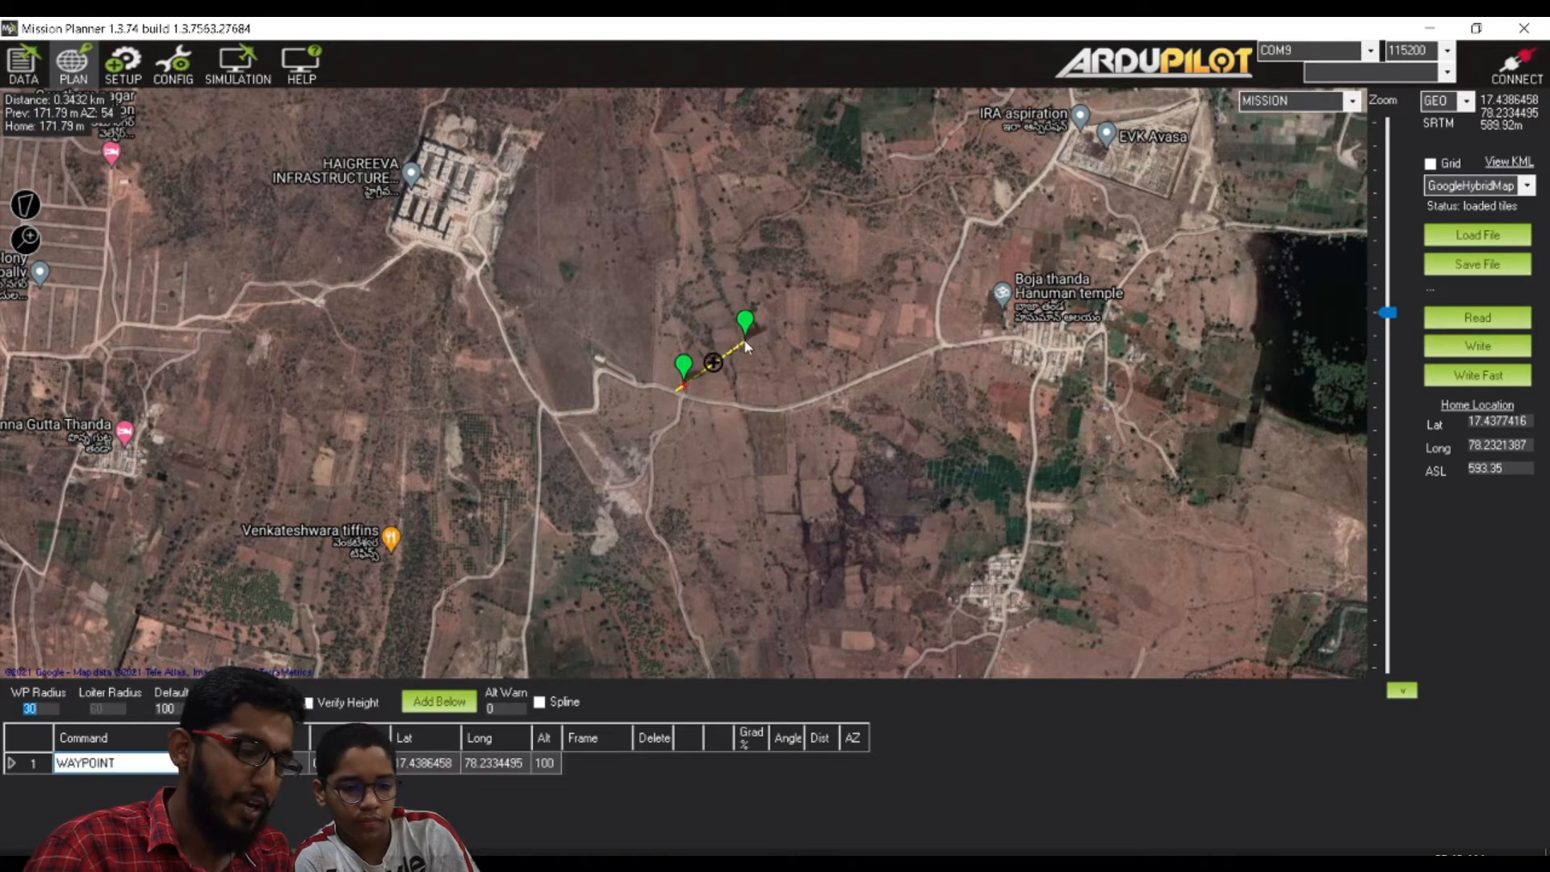
pyautogui.click(696, 288)
pyautogui.click(627, 274)
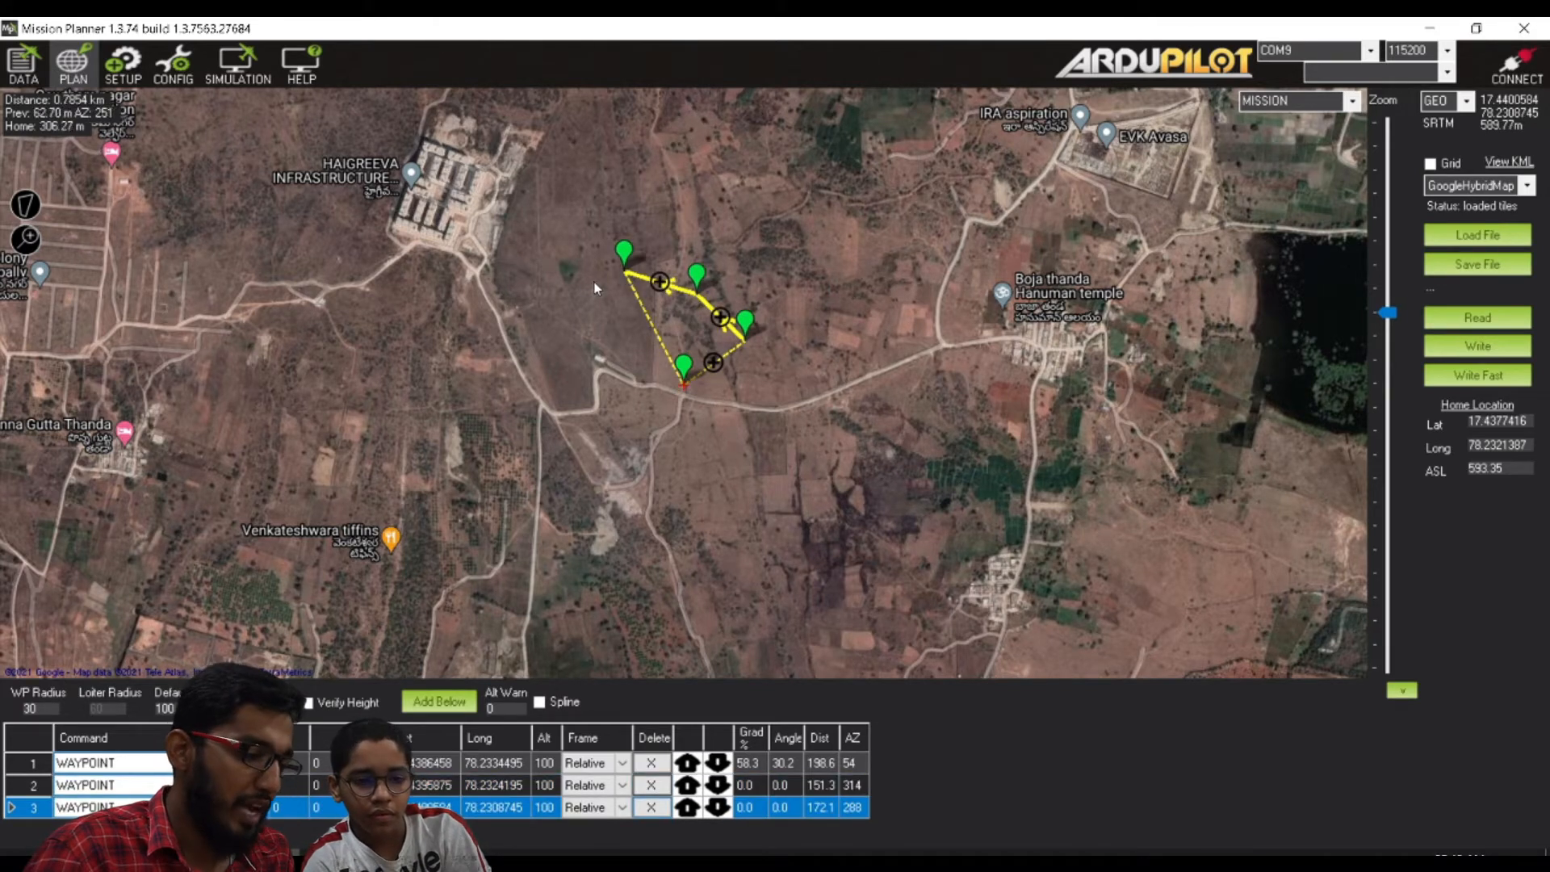
pyautogui.click(552, 283)
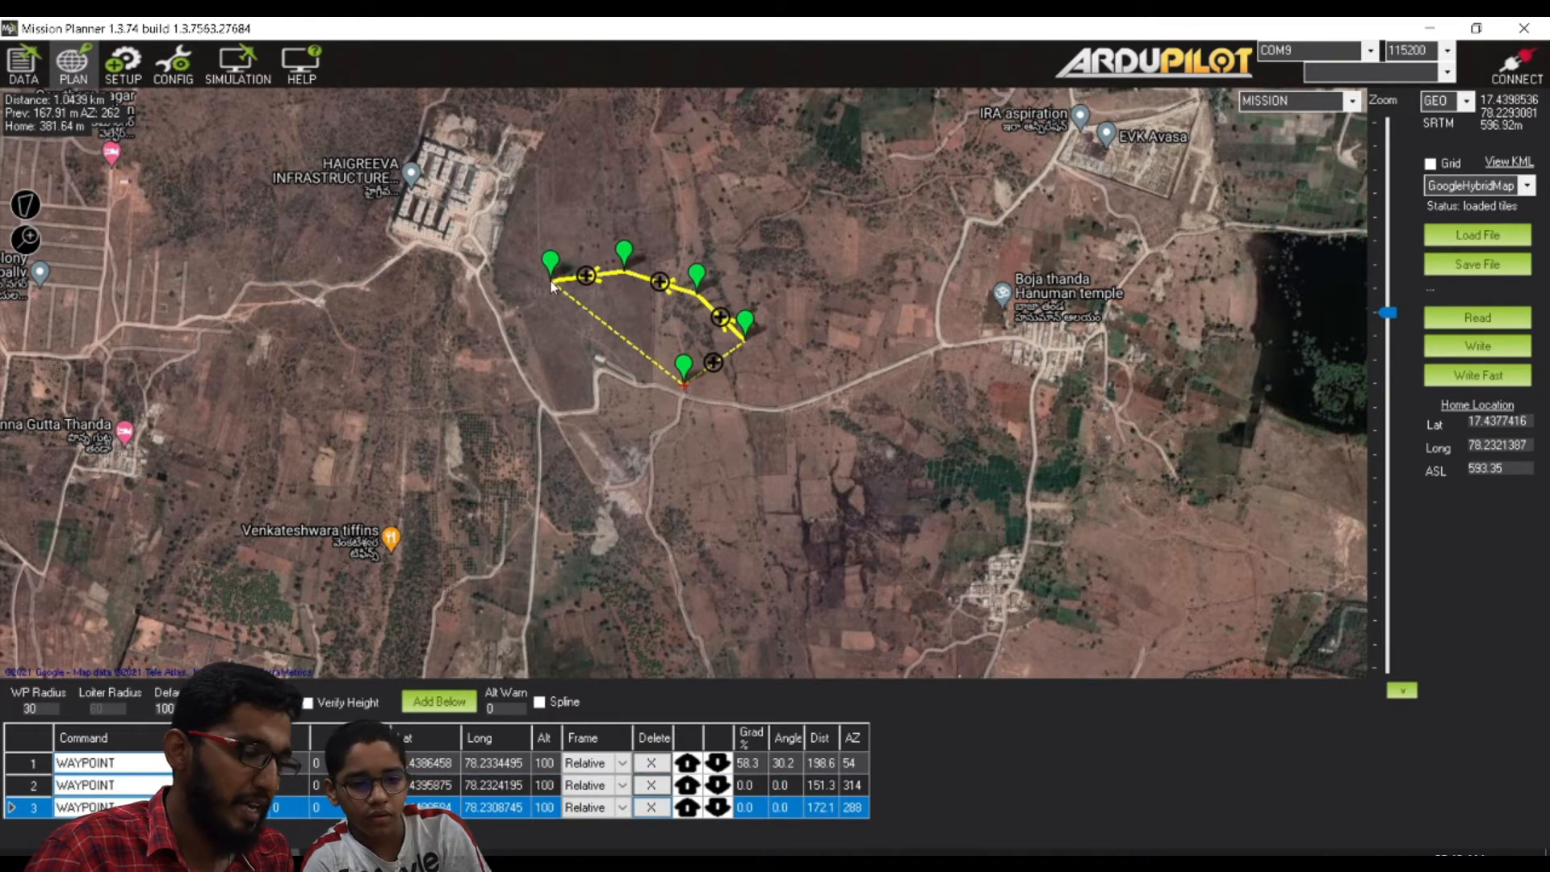
pyautogui.click(473, 306)
pyautogui.click(260, 472)
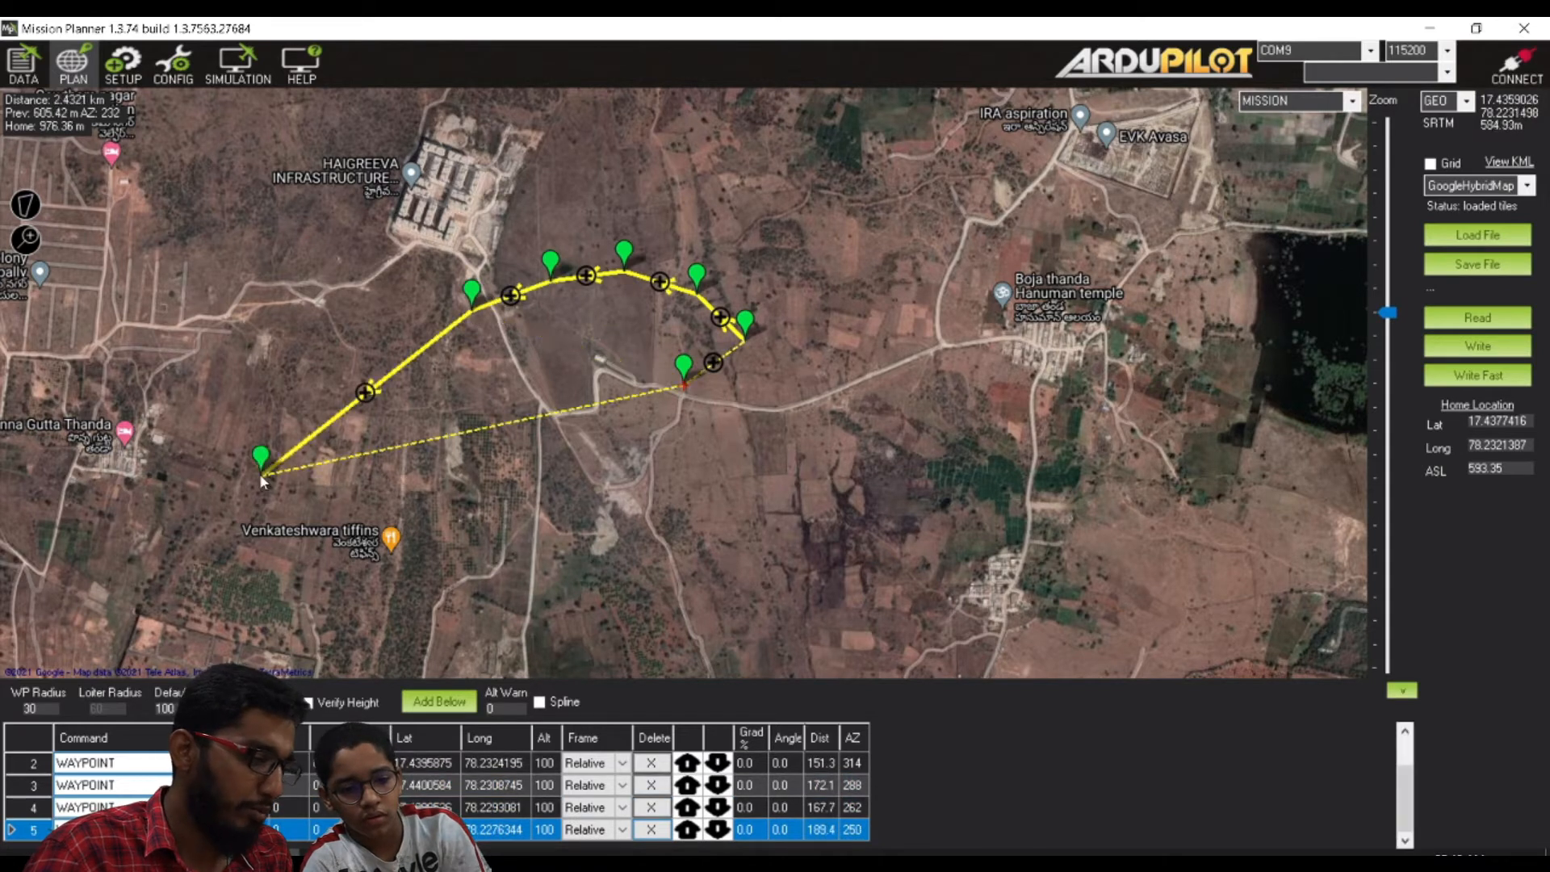
pyautogui.click(155, 595)
pyautogui.click(292, 617)
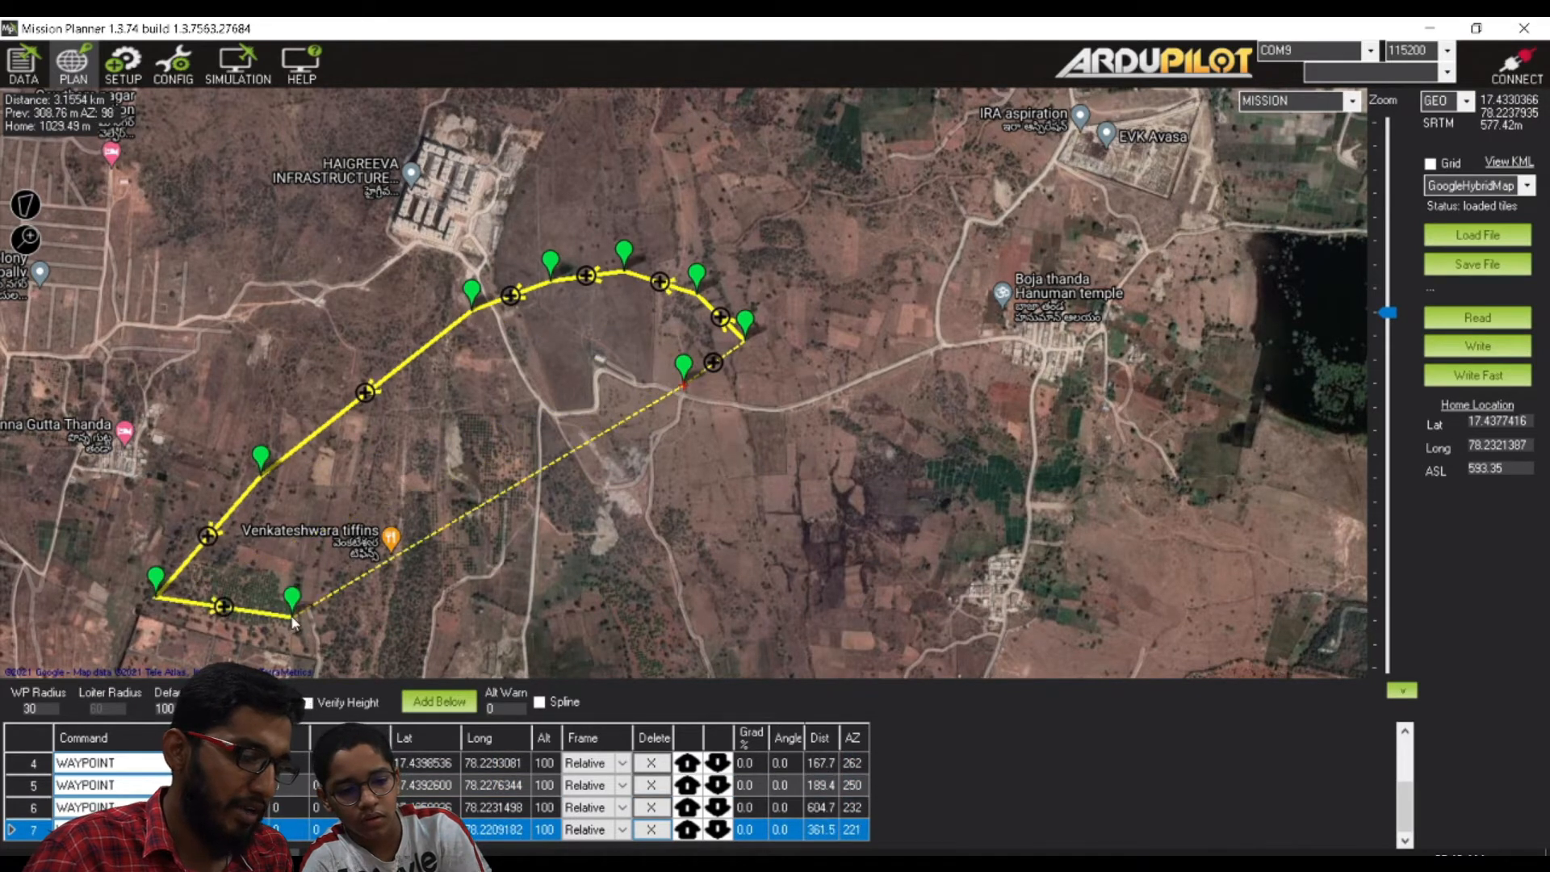
pyautogui.click(638, 482)
# Step: Clear all waypoints of the current mission from the map
pyautogui.moveTo(685, 389)
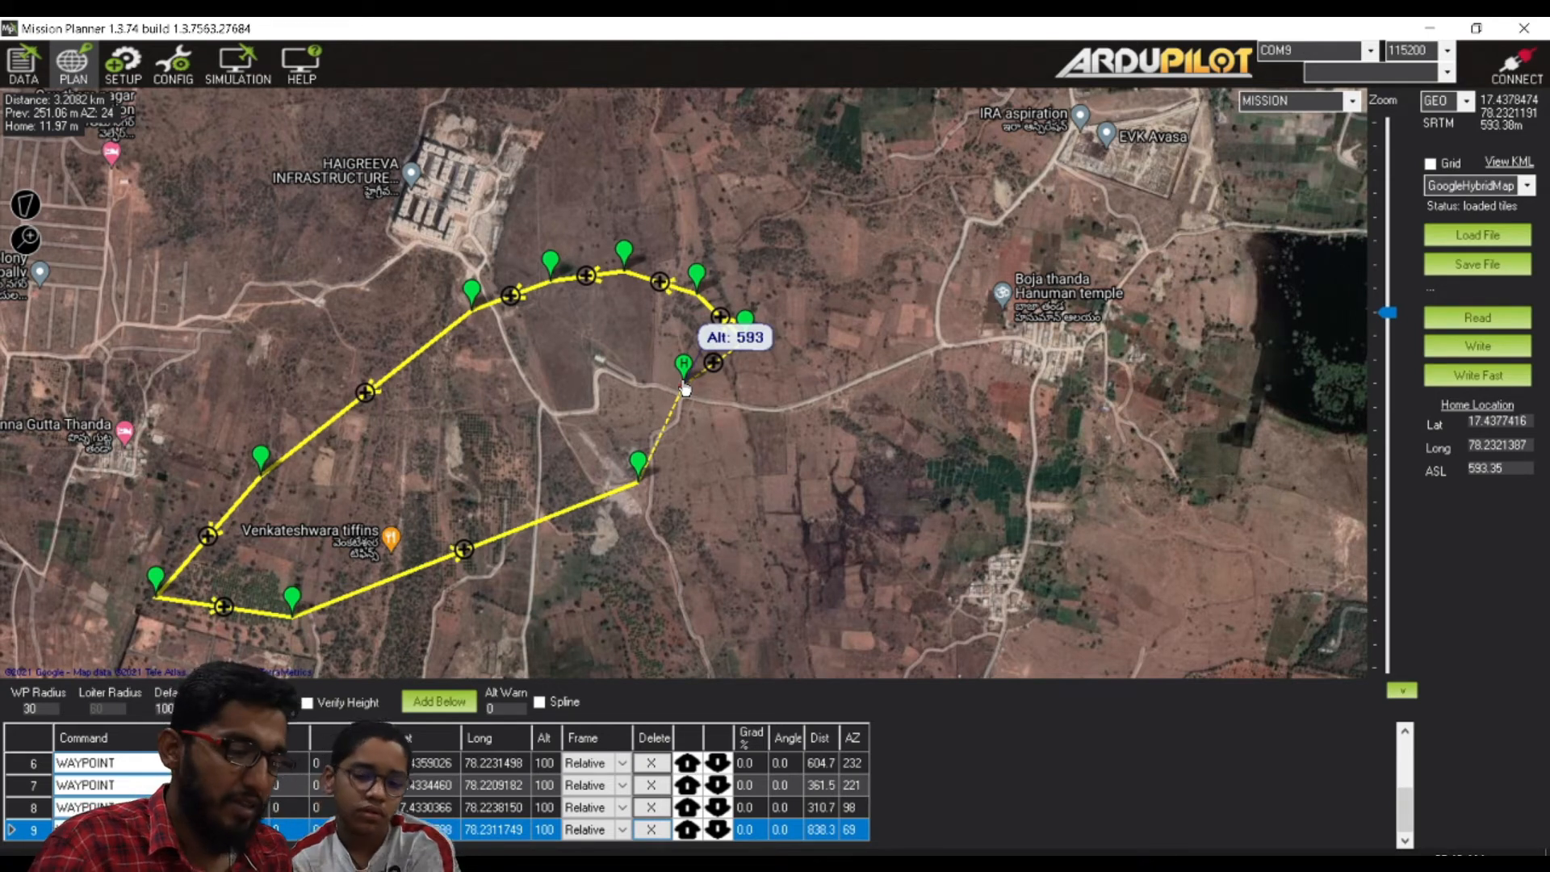
pyautogui.rightClick(591, 371)
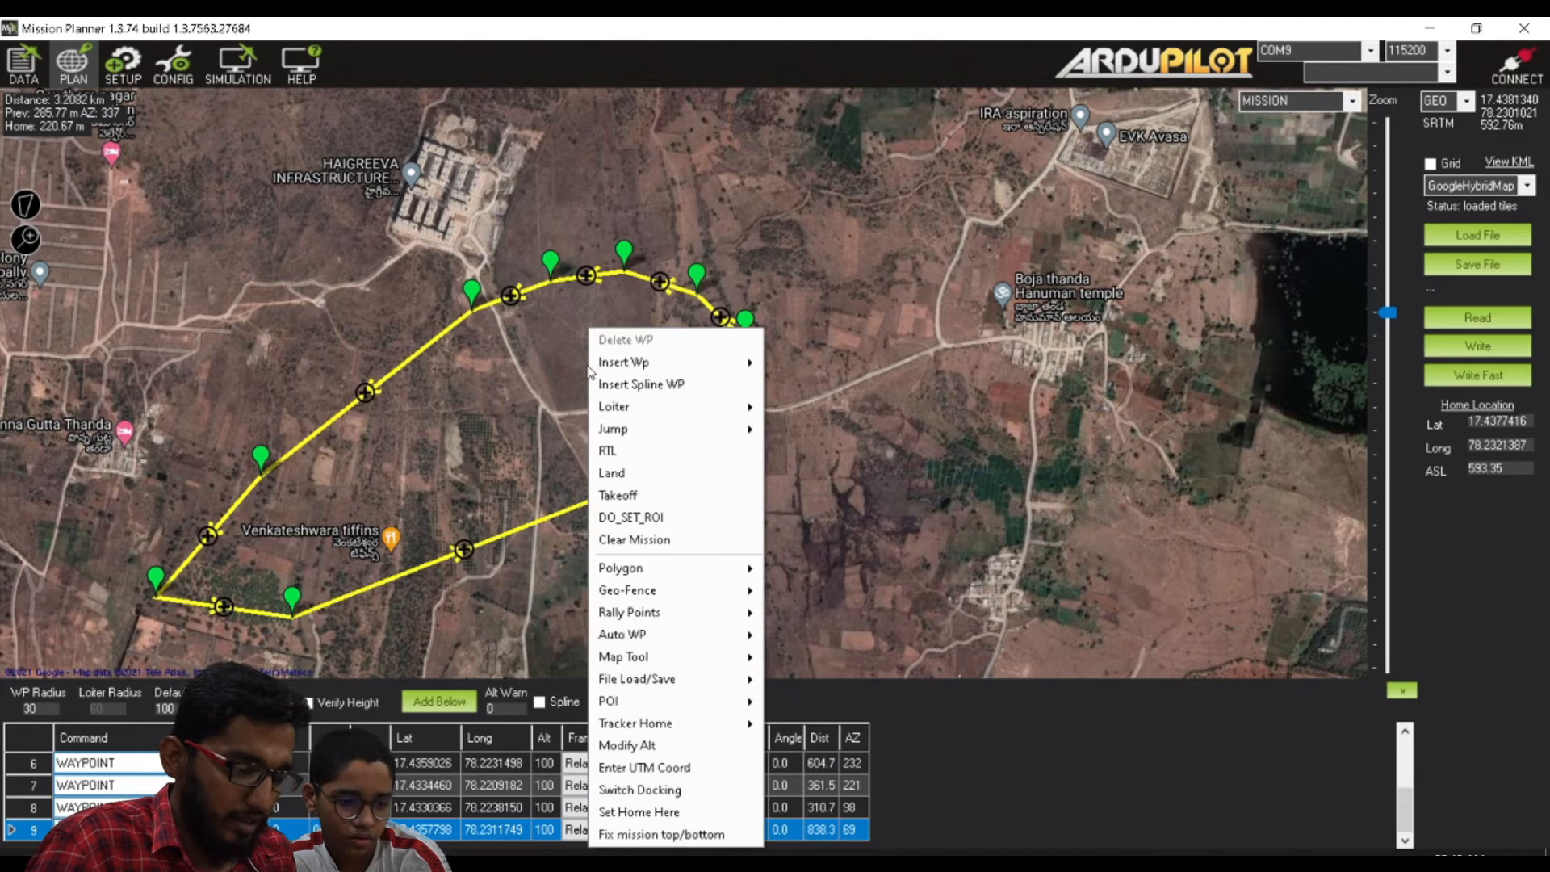
pyautogui.click(672, 540)
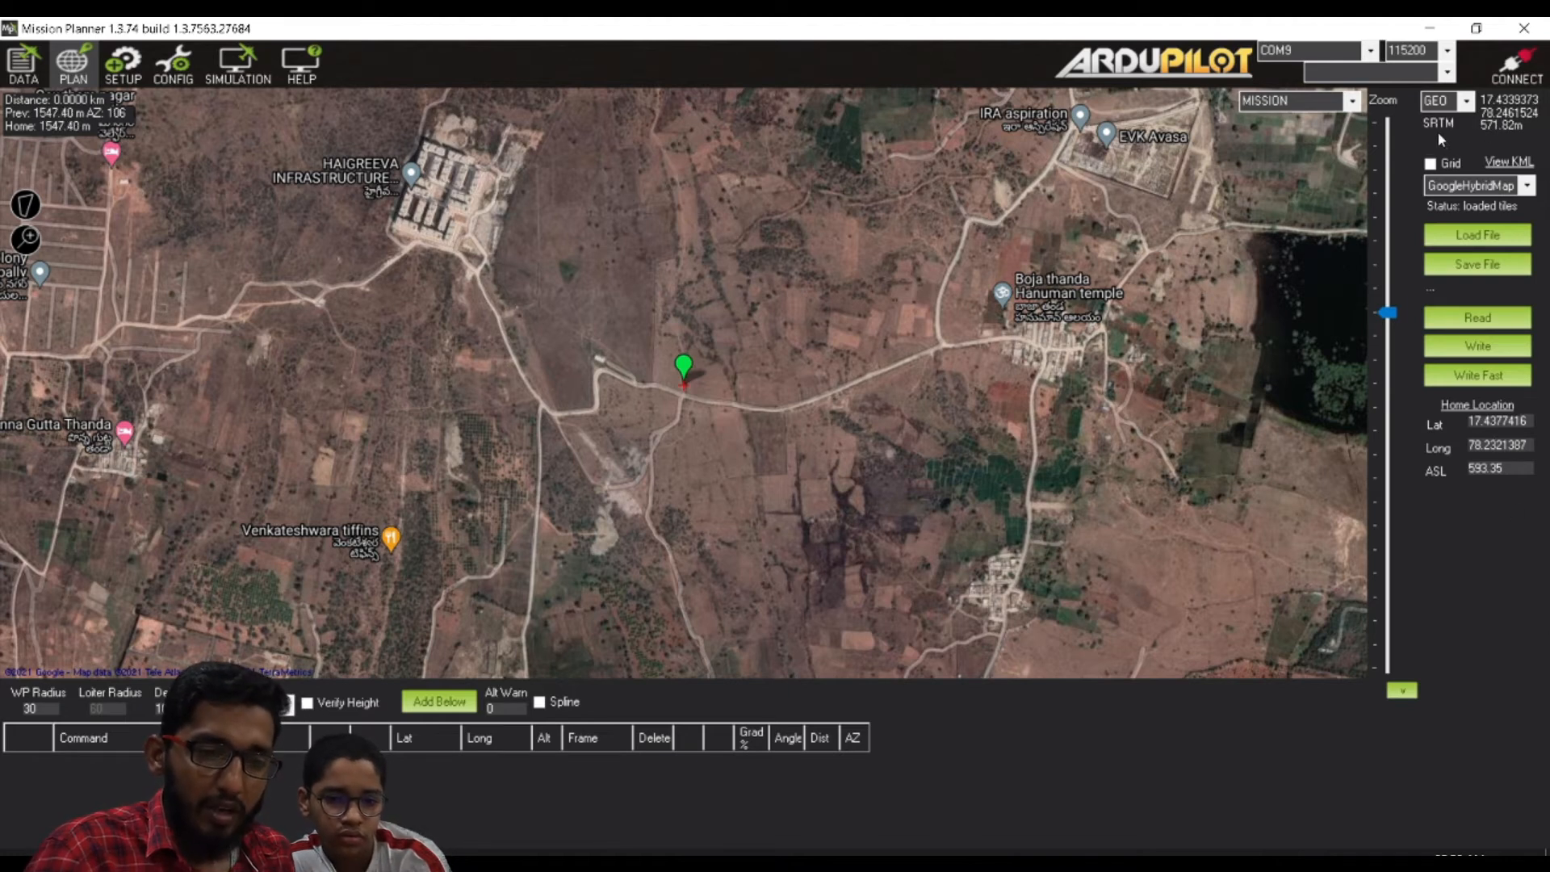
# Step: Review the coordinate format options and try the map grid overlay at a wider zoom, turning the grid off again
pyautogui.click(1467, 101)
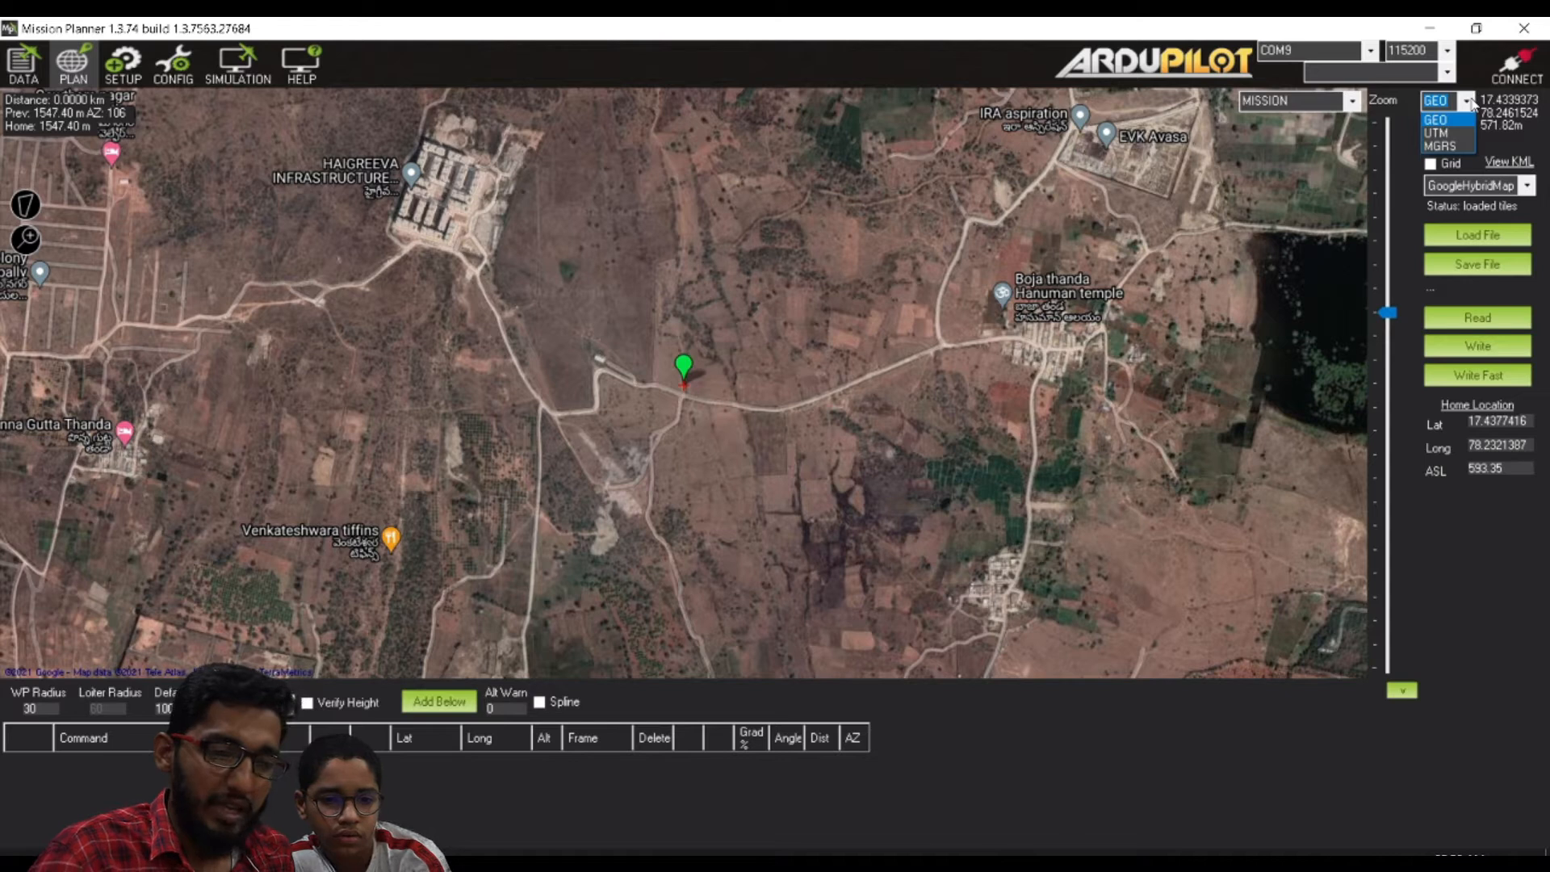
pyautogui.click(1467, 101)
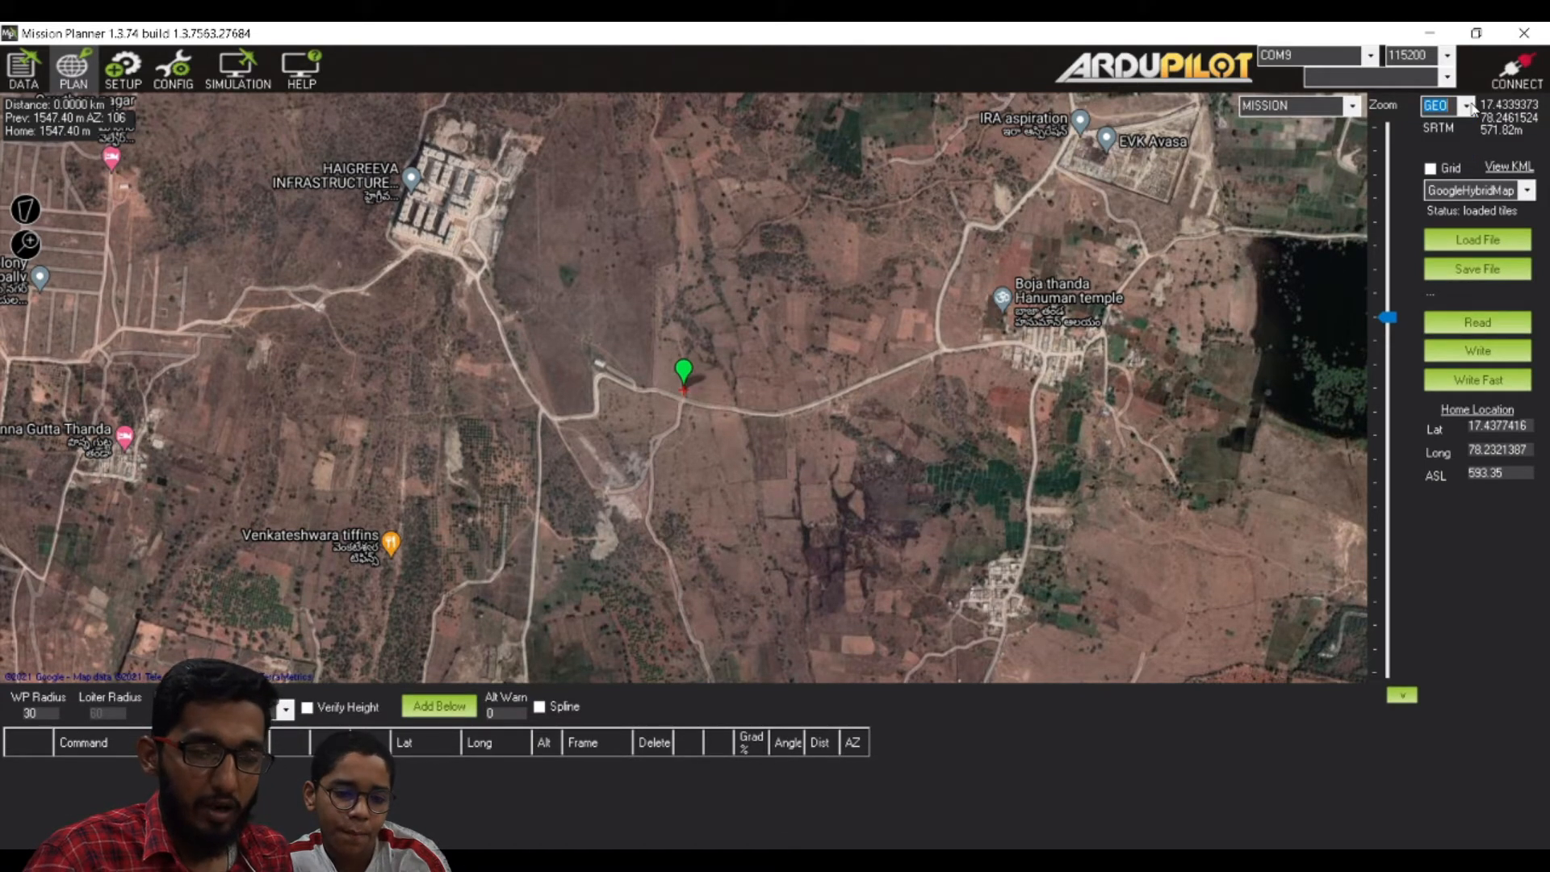
pyautogui.click(1431, 170)
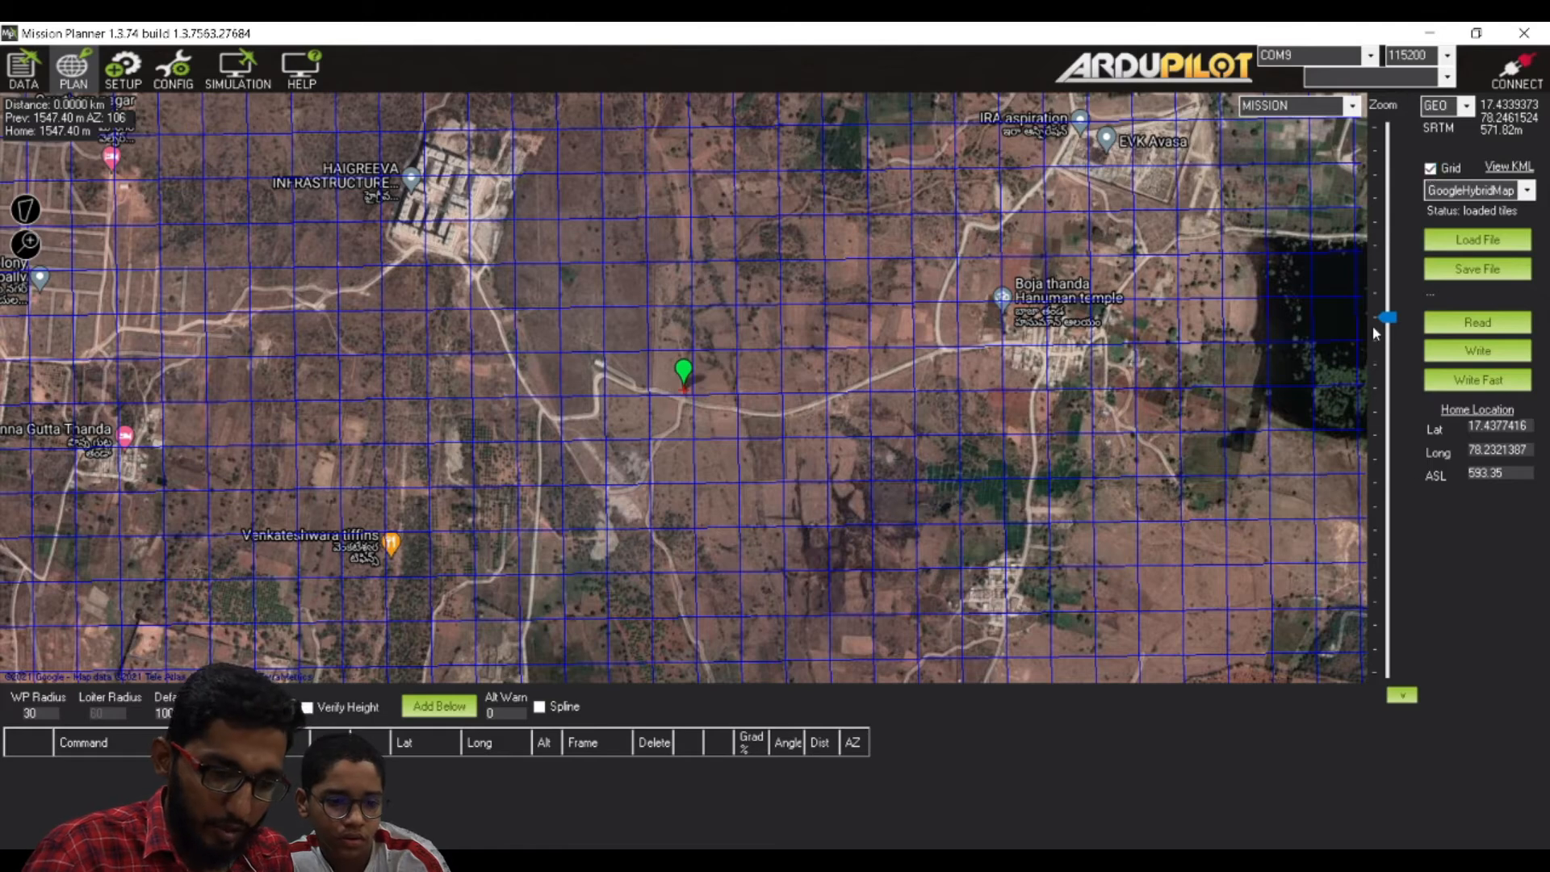
pyautogui.moveTo(1387, 319); pyautogui.dragTo(1399, 390)
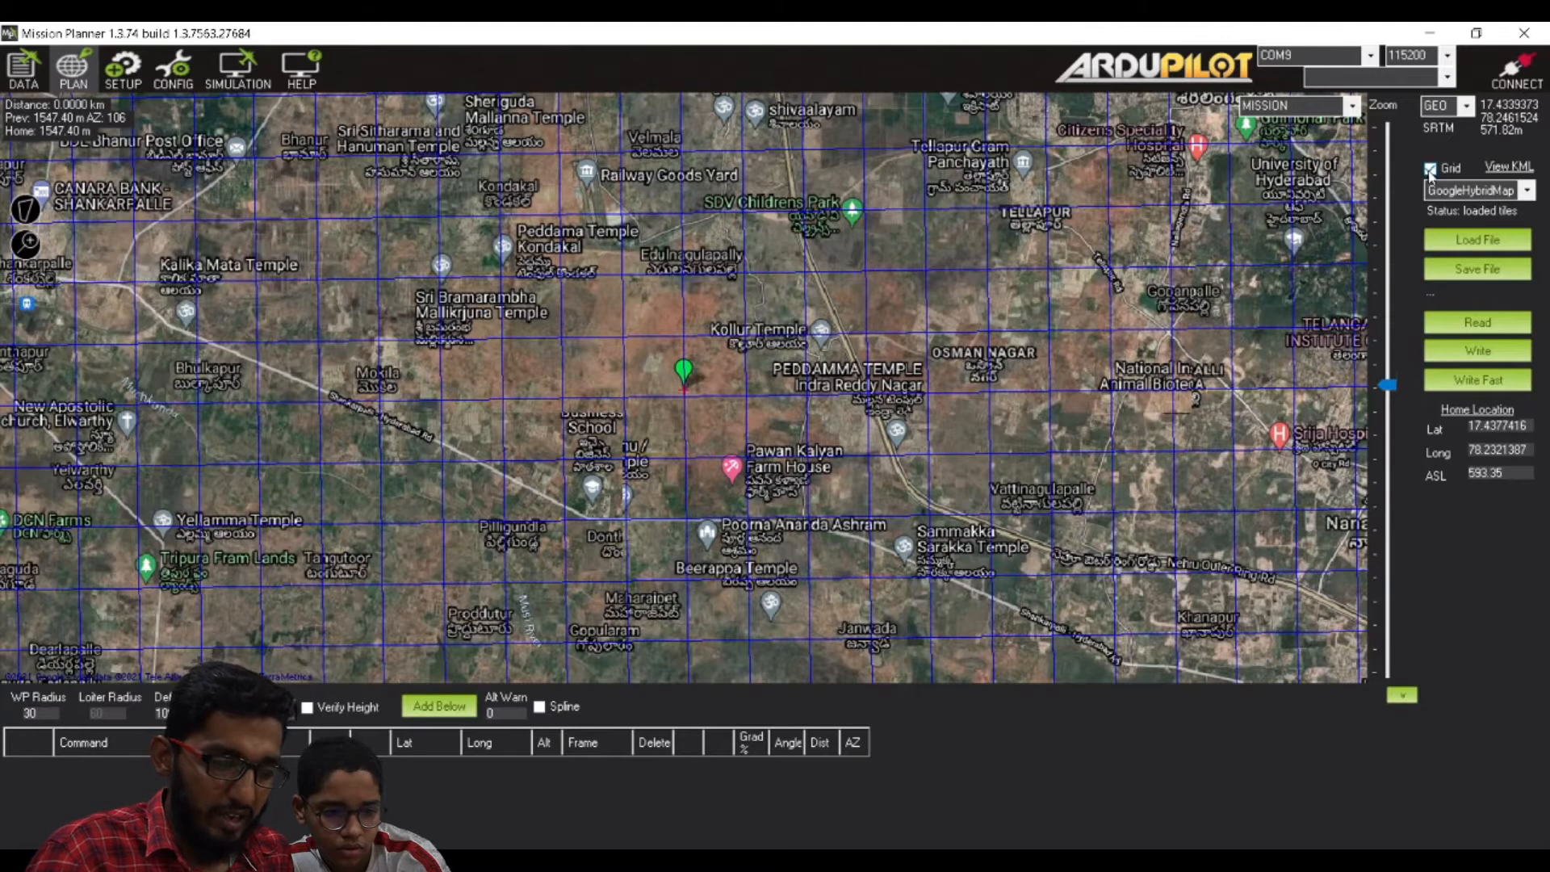
pyautogui.click(1430, 168)
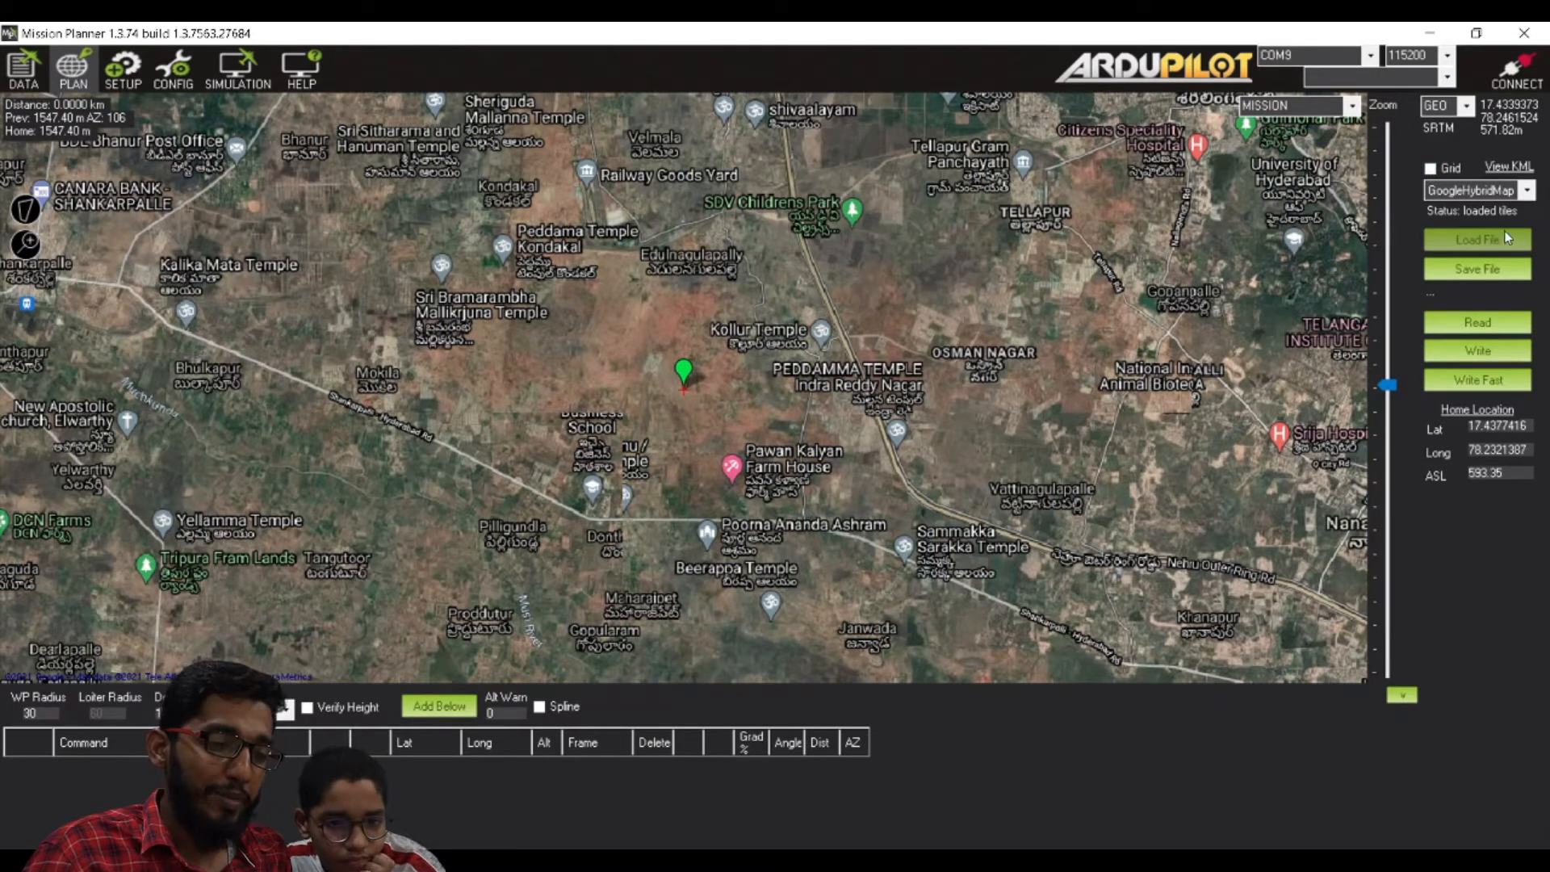
# Step: Try the GoogleTerrainMap and BingHybridMap providers as the planning map's background
pyautogui.click(1526, 192)
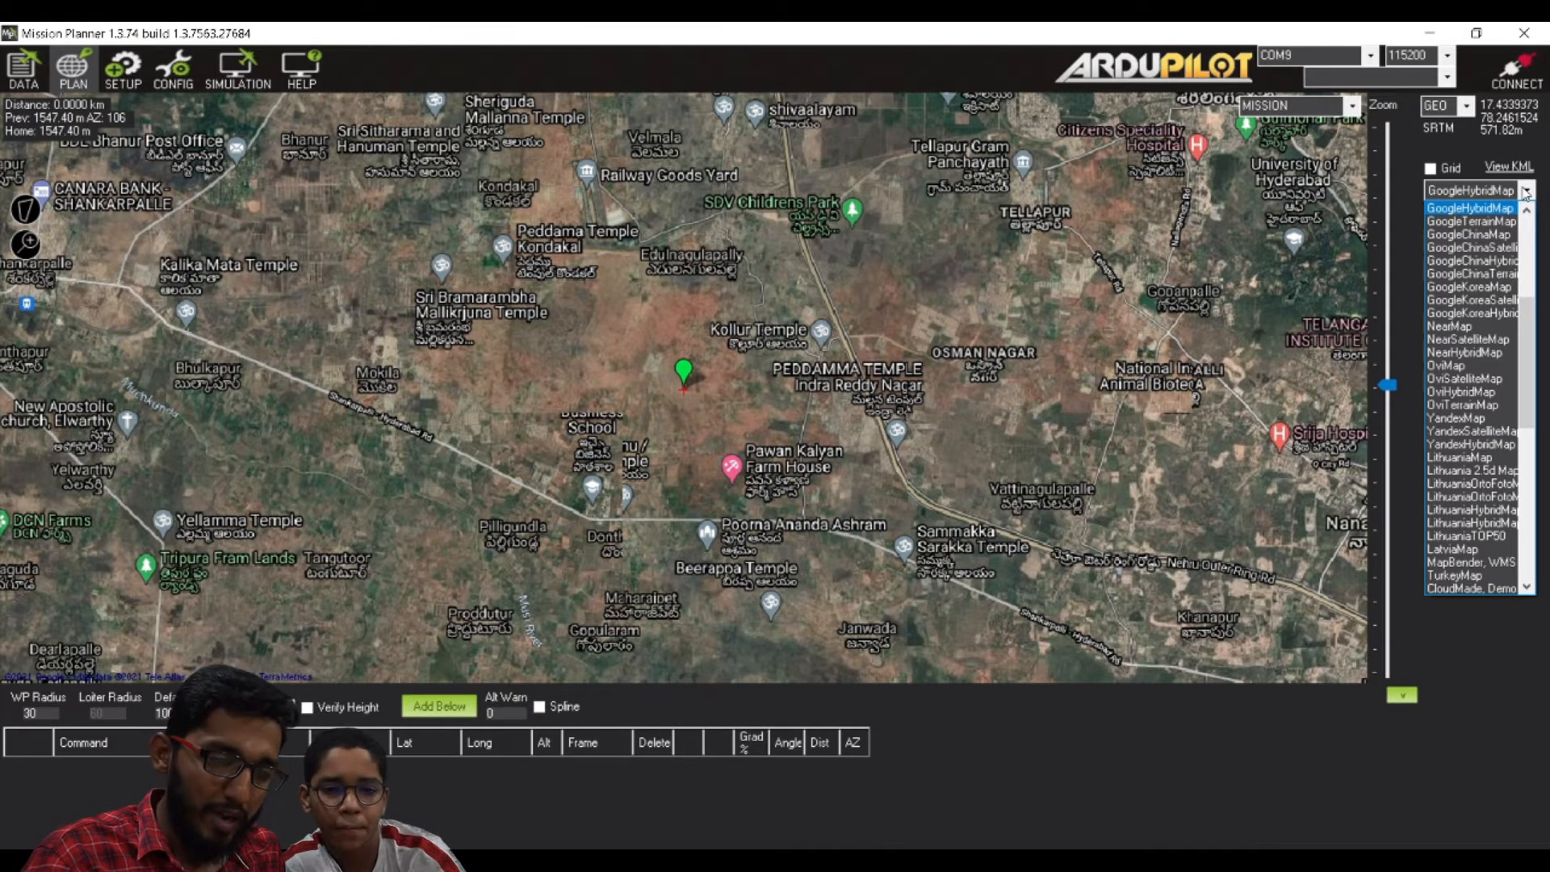
pyautogui.click(1480, 221)
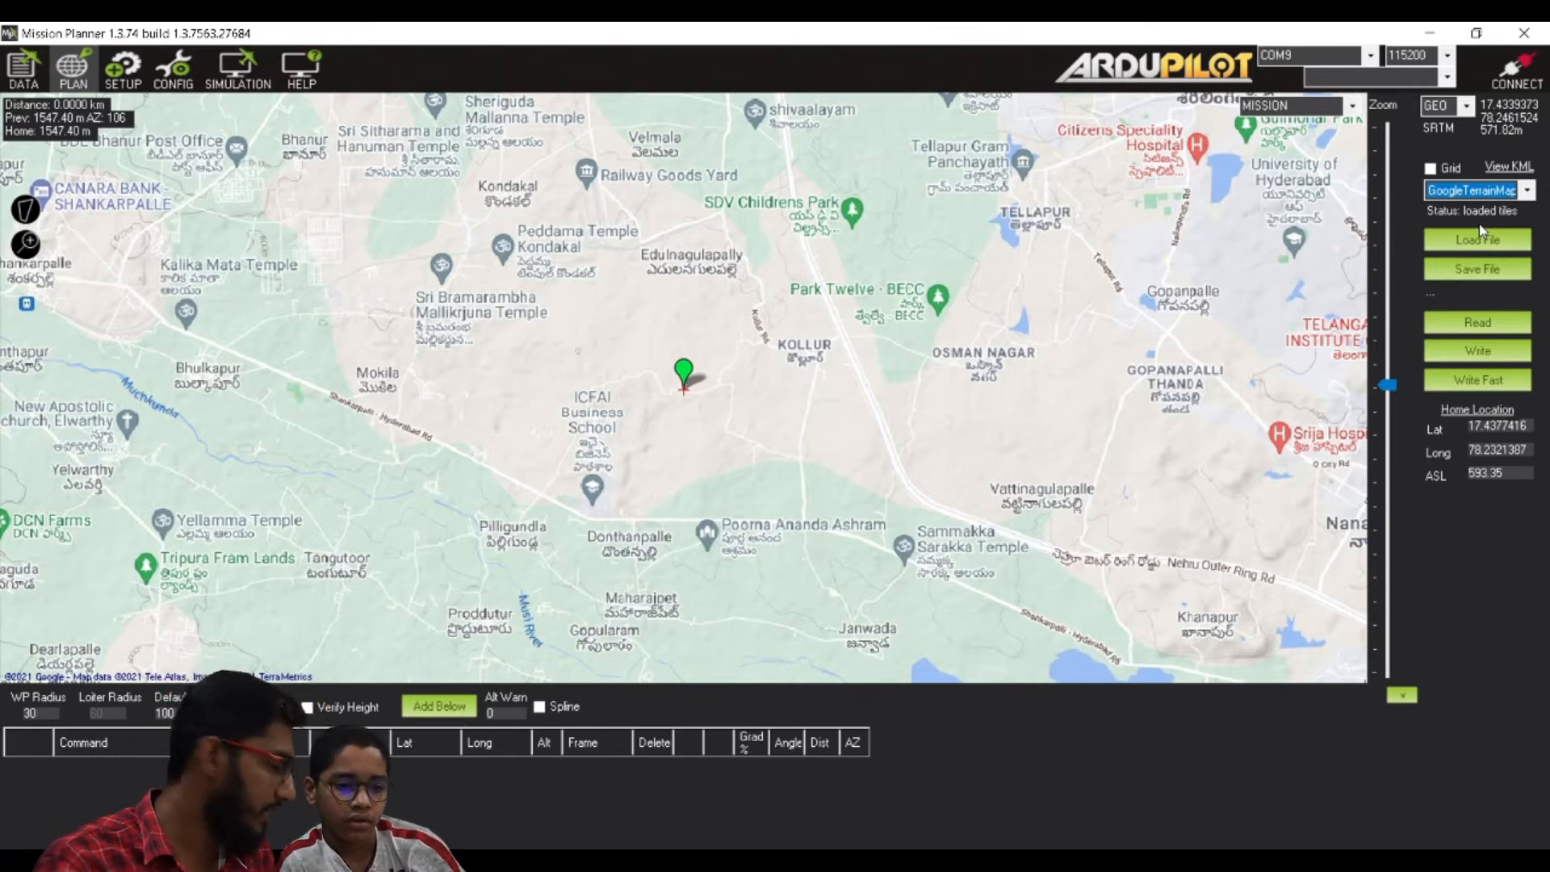
pyautogui.click(1522, 192)
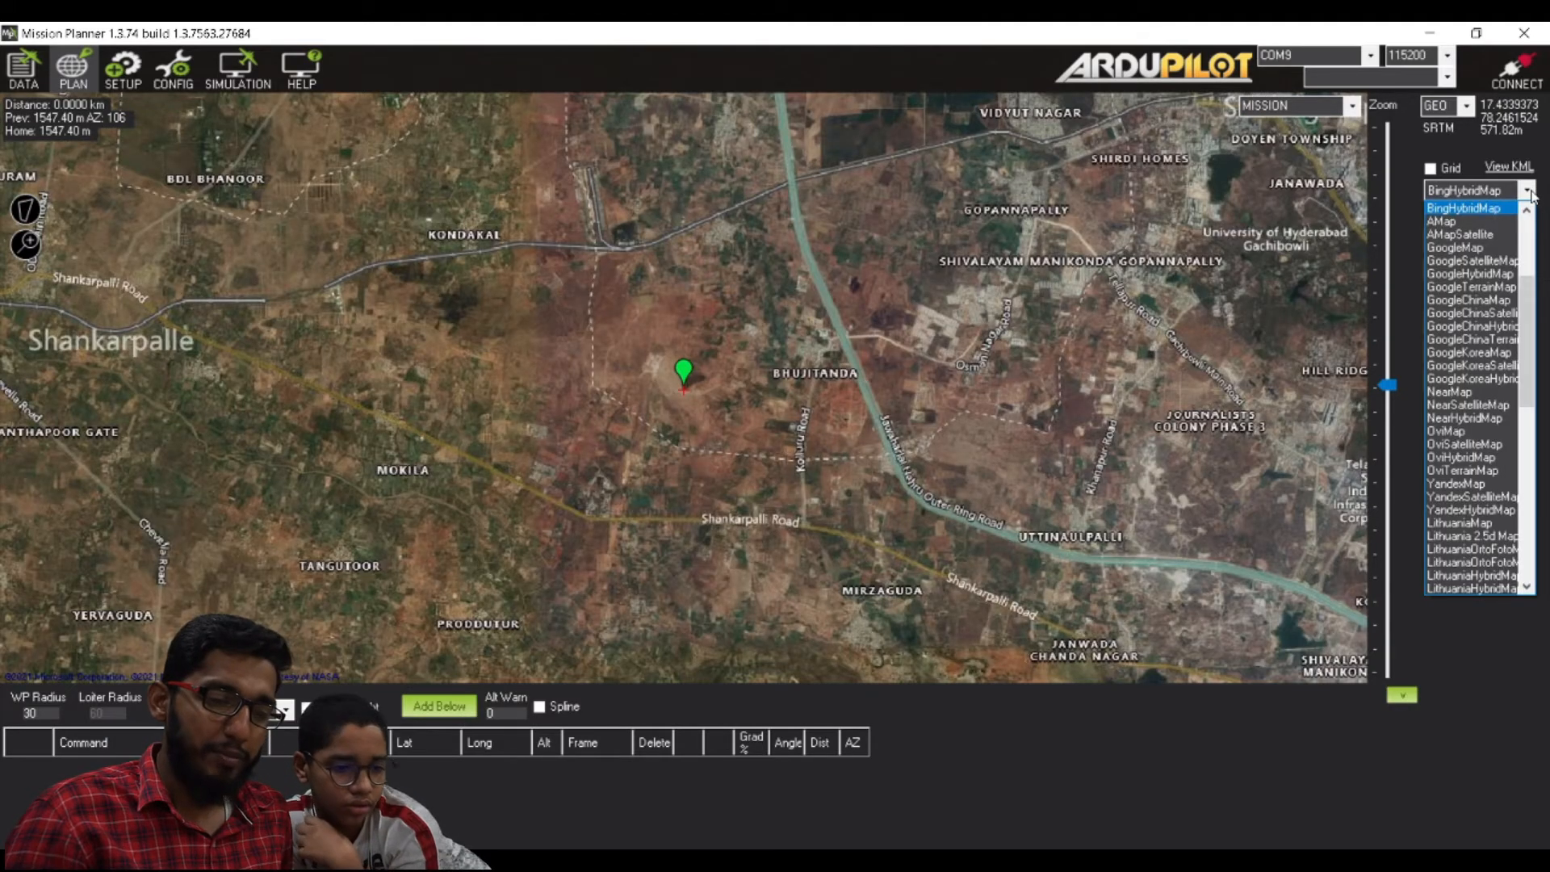
pyautogui.click(1488, 209)
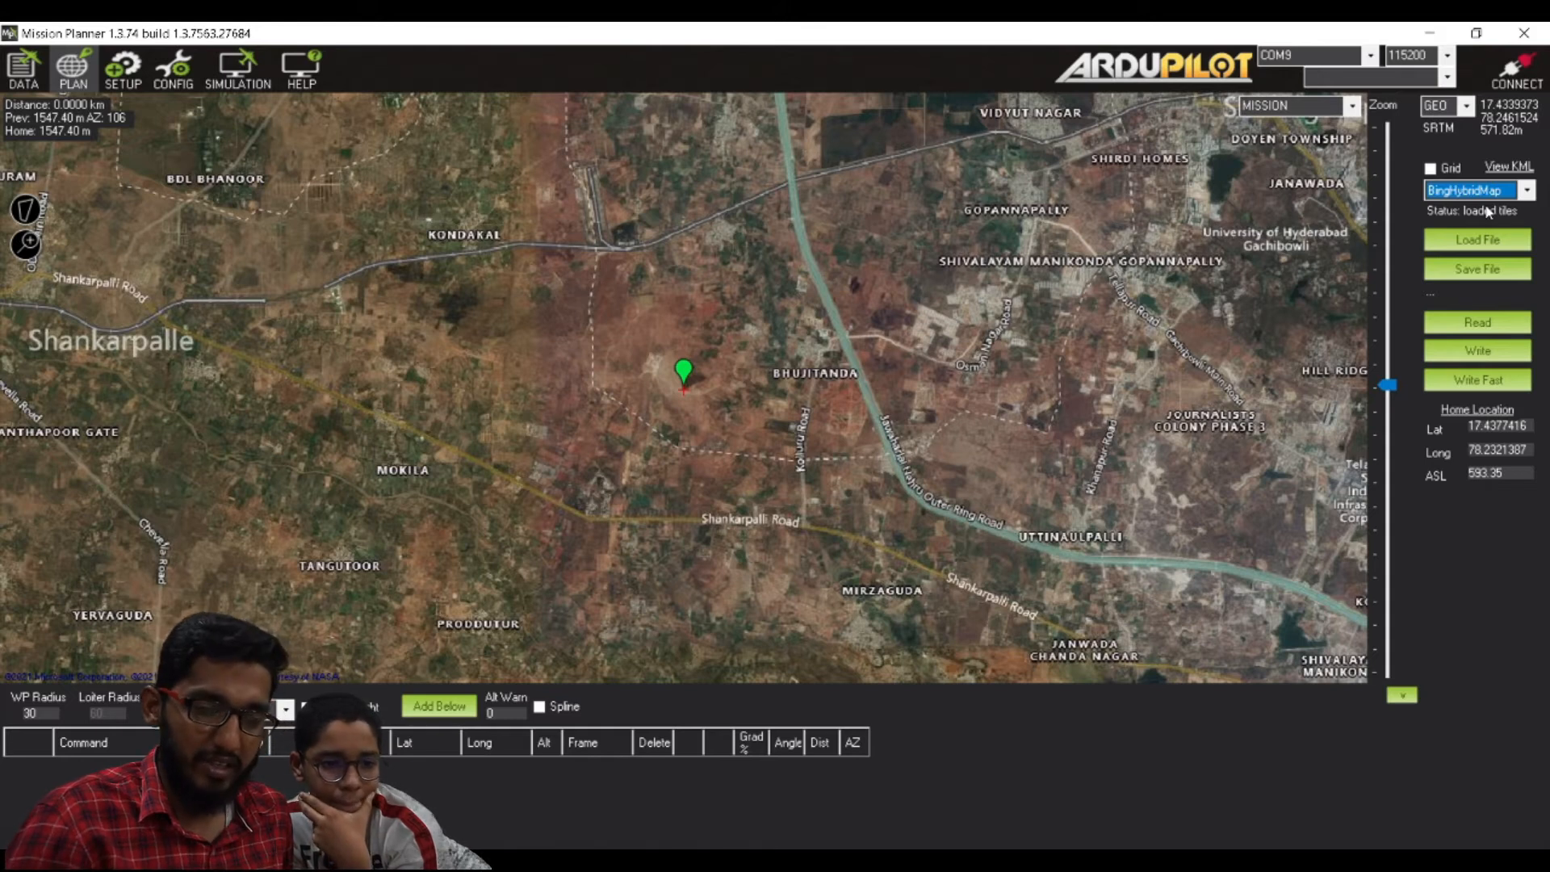
# Step: Try the GoogleMap and GoogleChinaMap providers as the planning map's background
pyautogui.click(1526, 193)
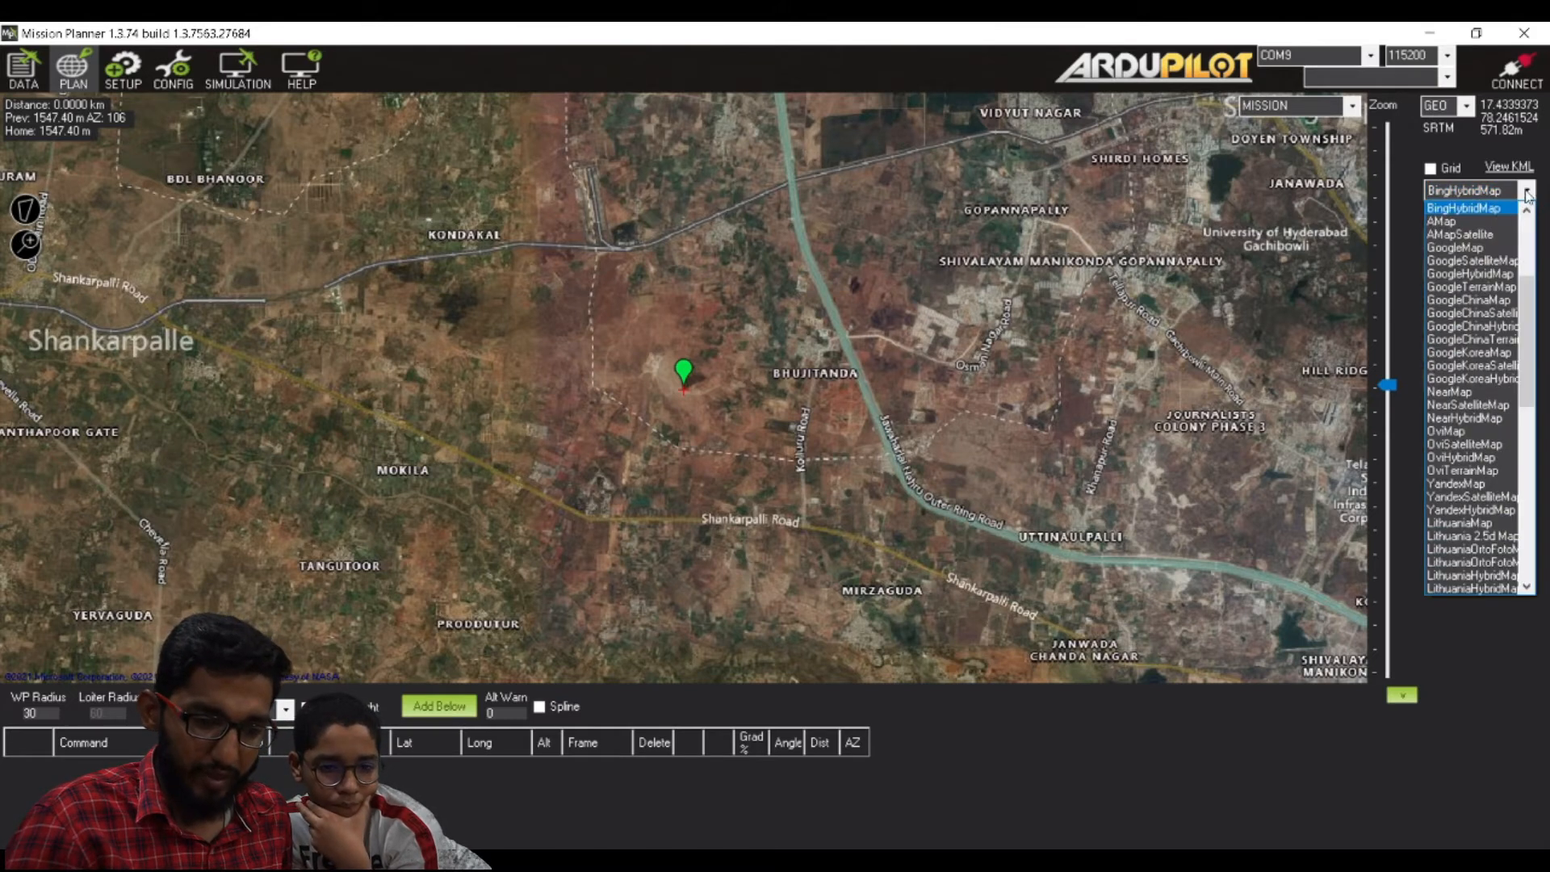
pyautogui.click(1465, 247)
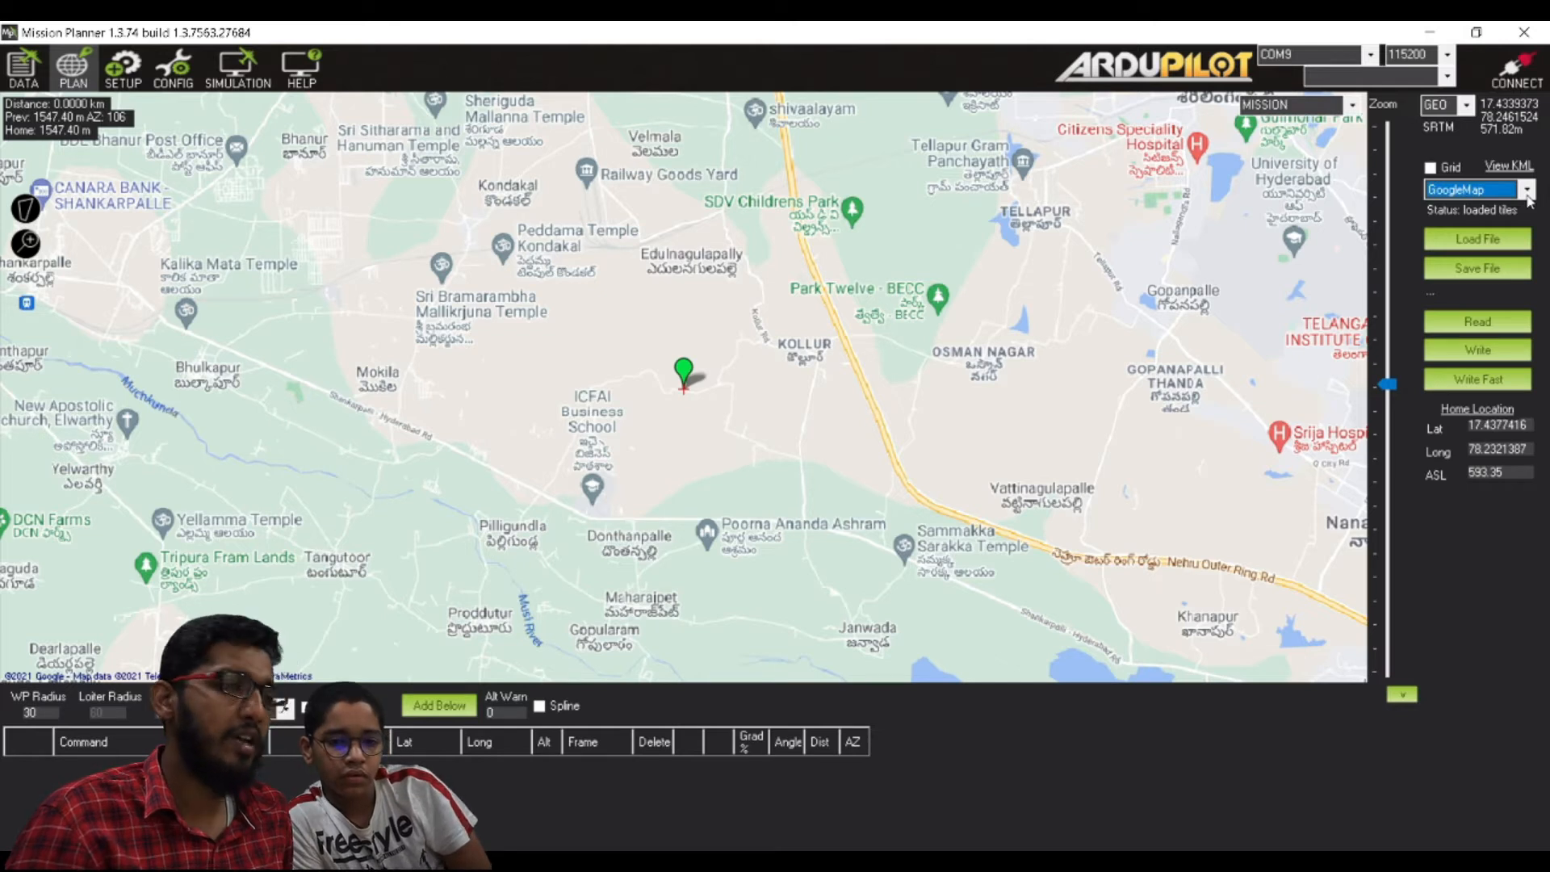
pyautogui.click(1527, 194)
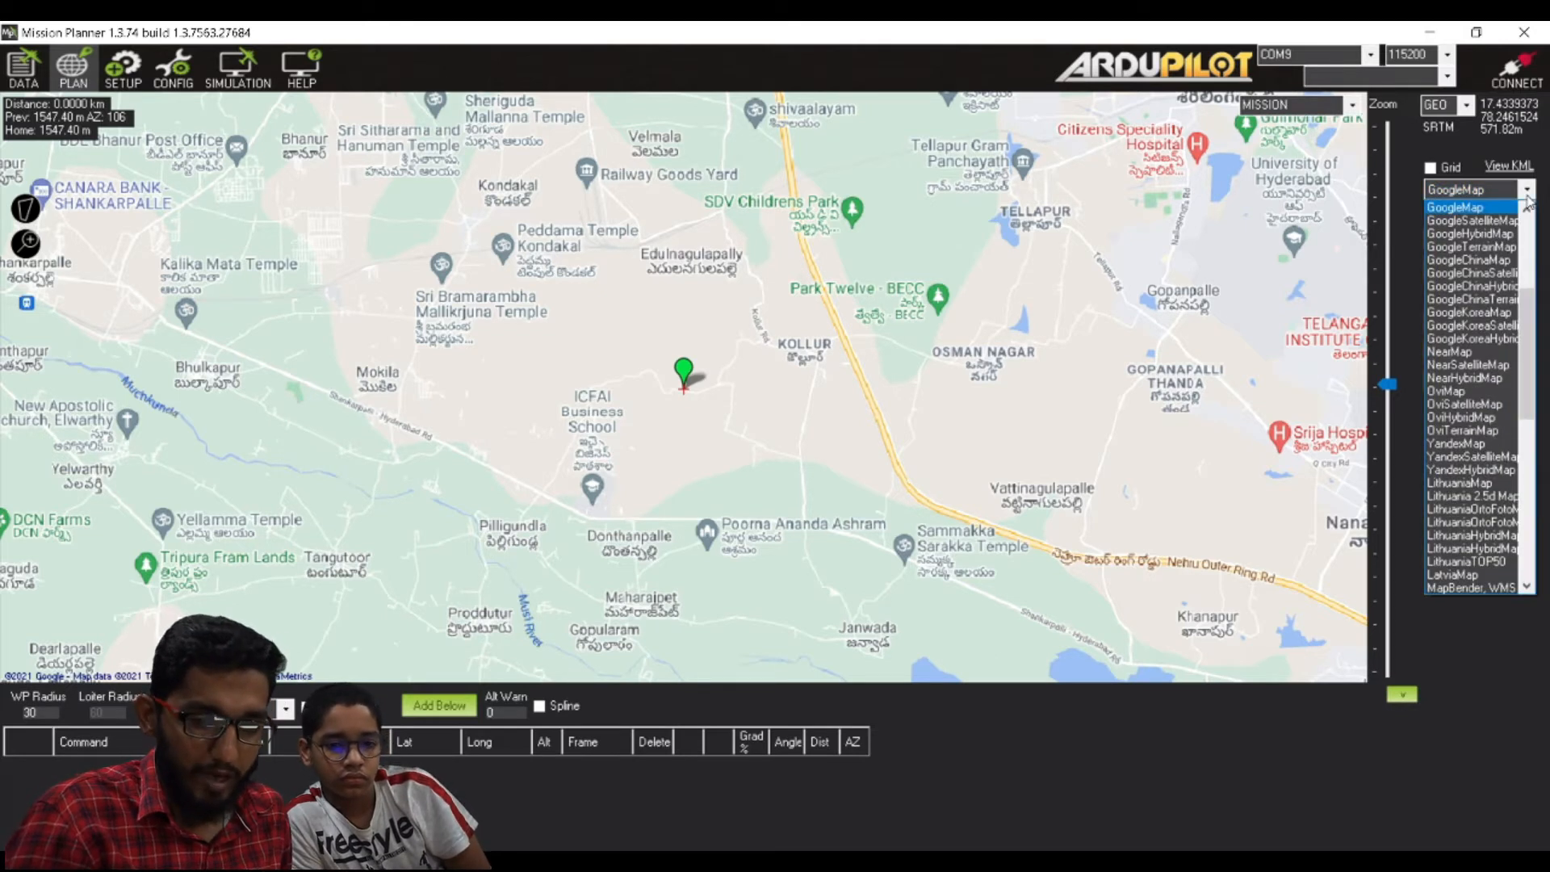
pyautogui.click(1471, 260)
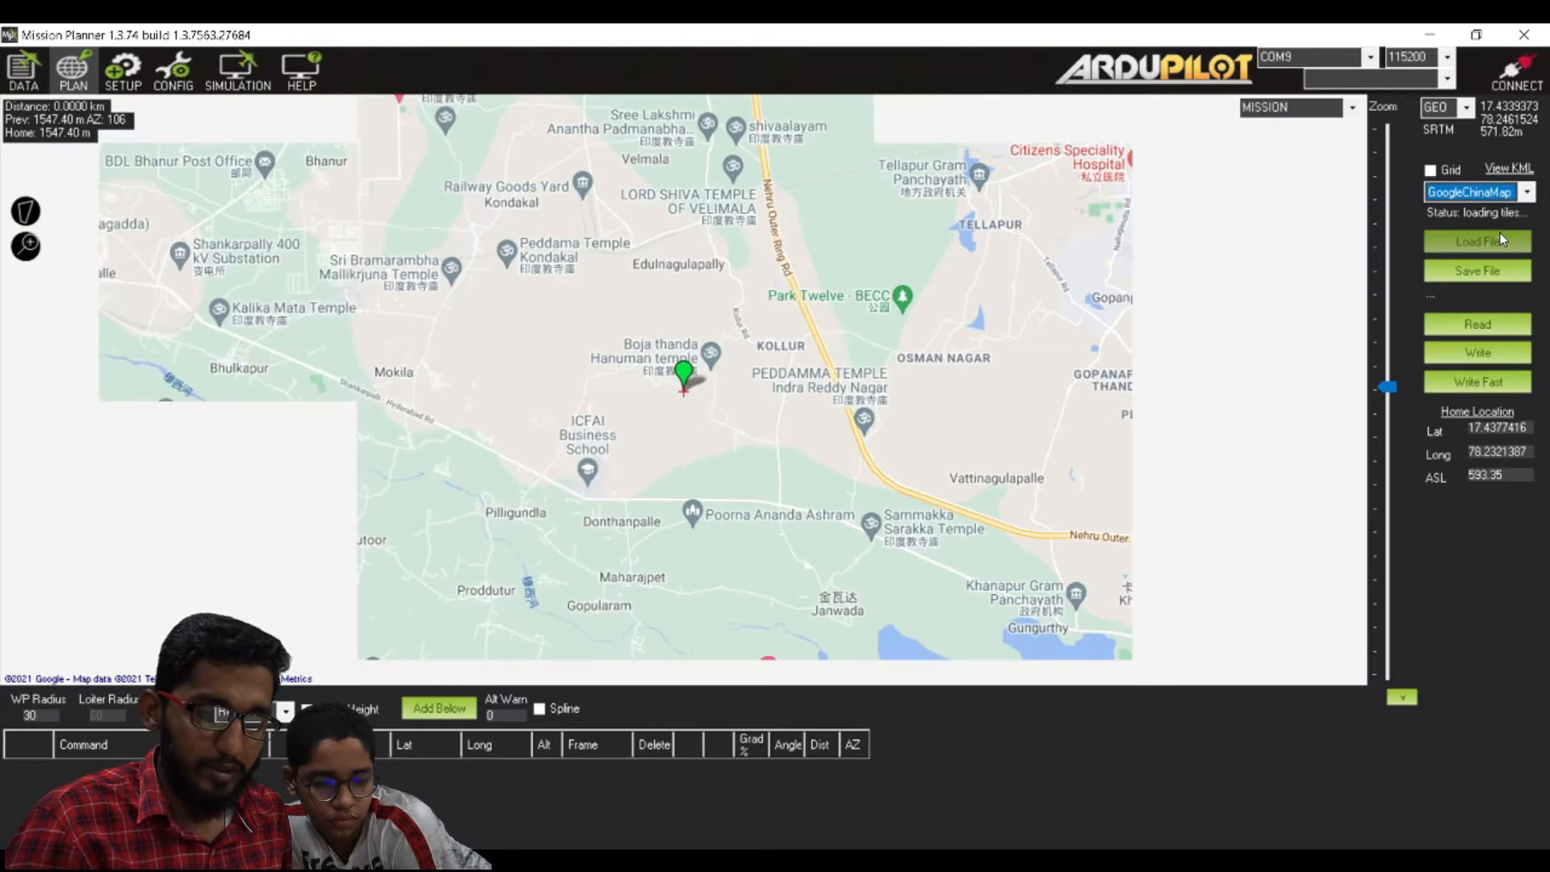
# Step: Set the planning map's provider to GoogleHybridMap
pyautogui.click(1526, 195)
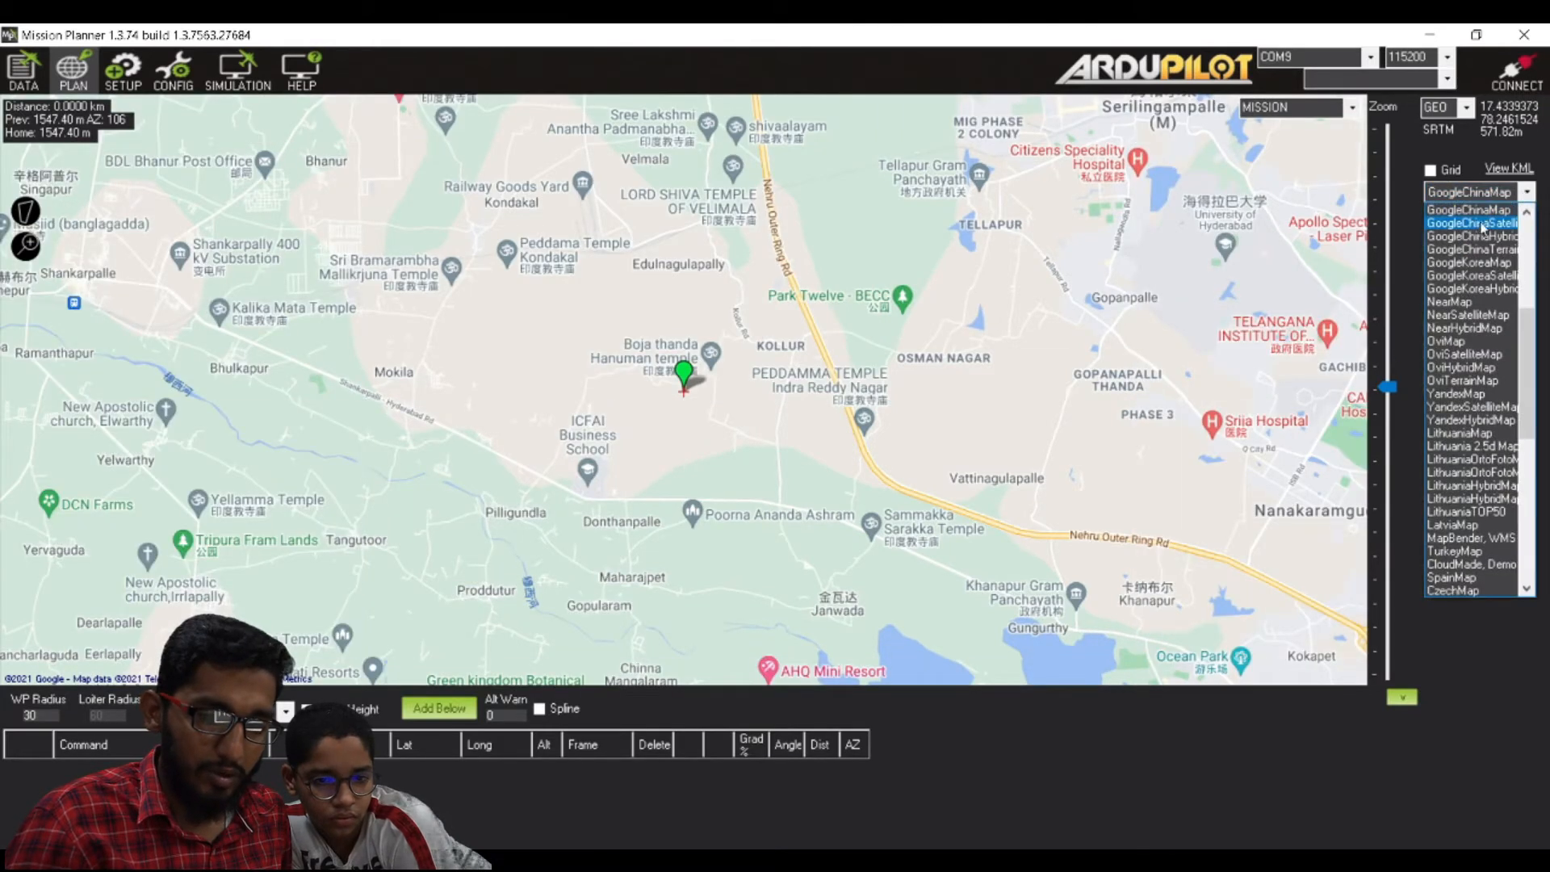
pyautogui.scroll(5, 1480, 229)
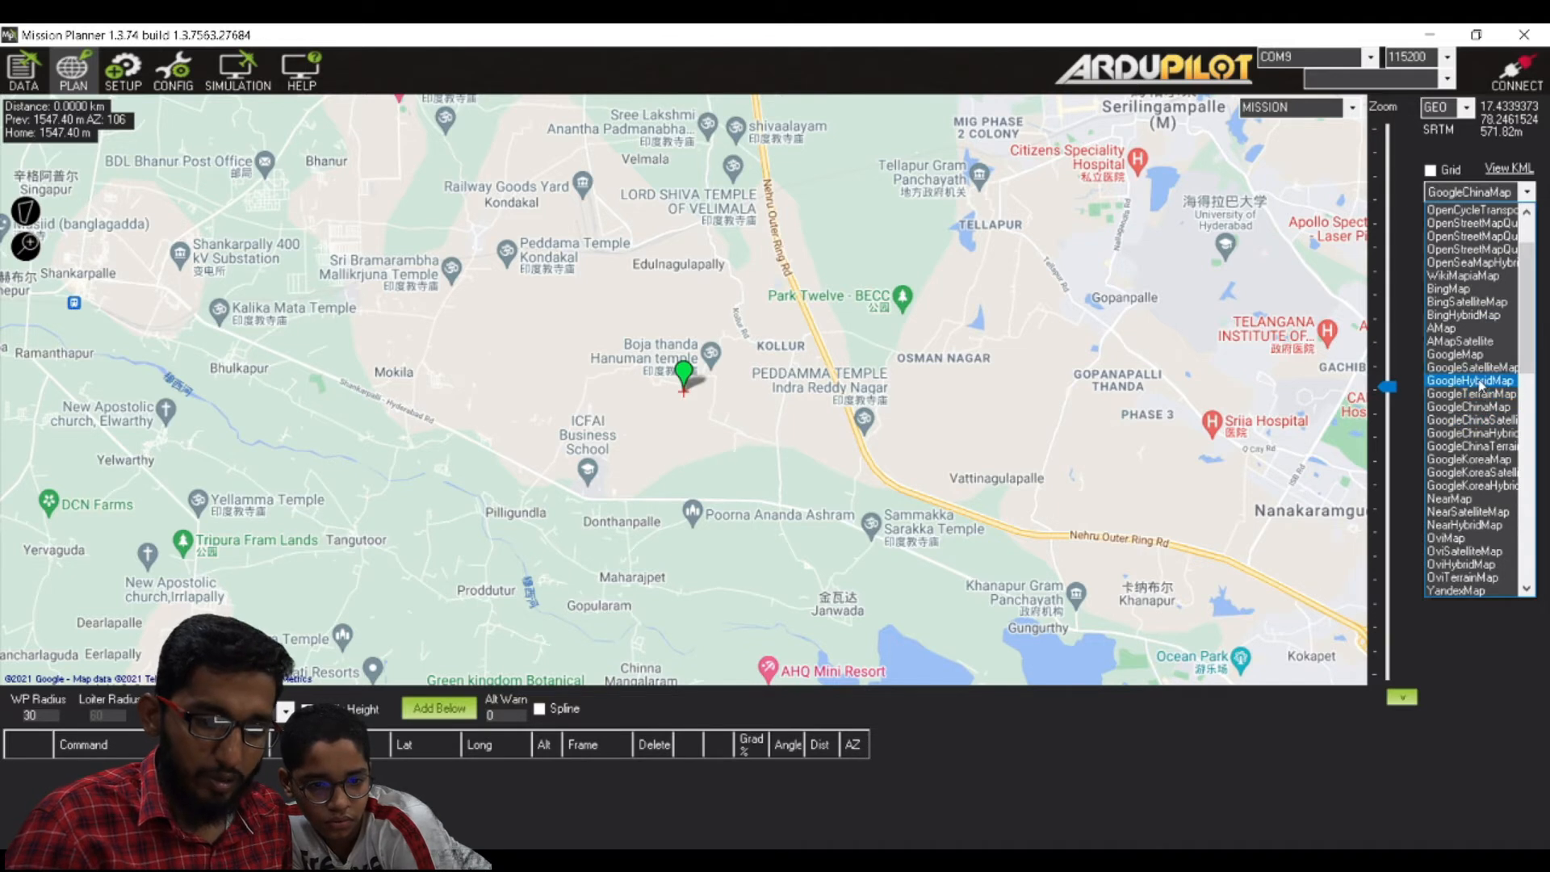
pyautogui.click(1482, 383)
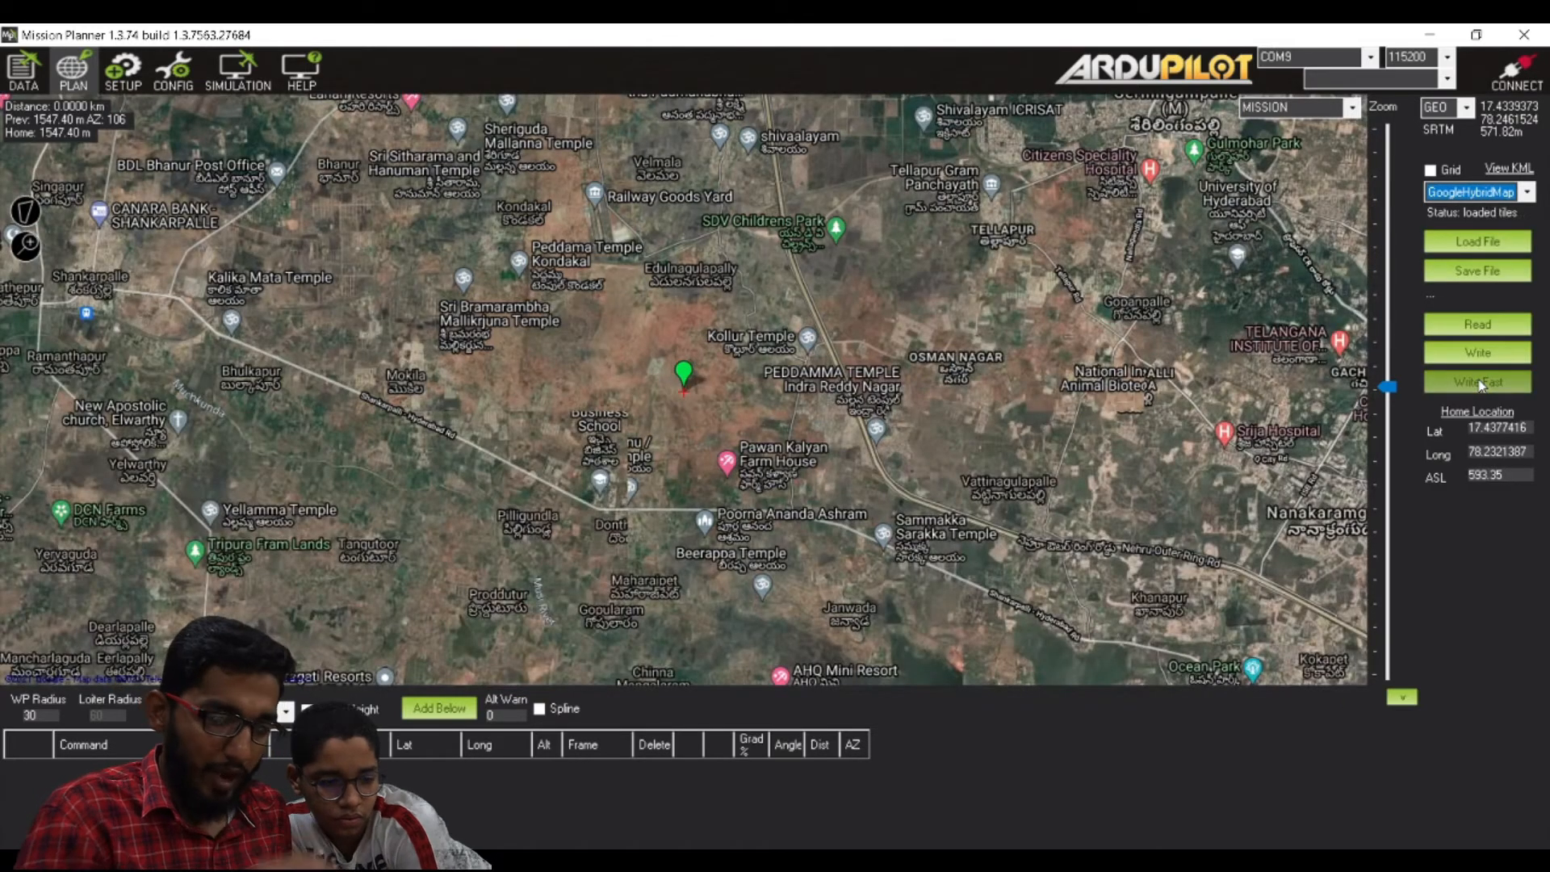
pyautogui.click(1390, 384)
pyautogui.moveTo(1391, 386); pyautogui.dragTo(1401, 575)
pyautogui.moveTo(1402, 604); pyautogui.dragTo(1417, 327)
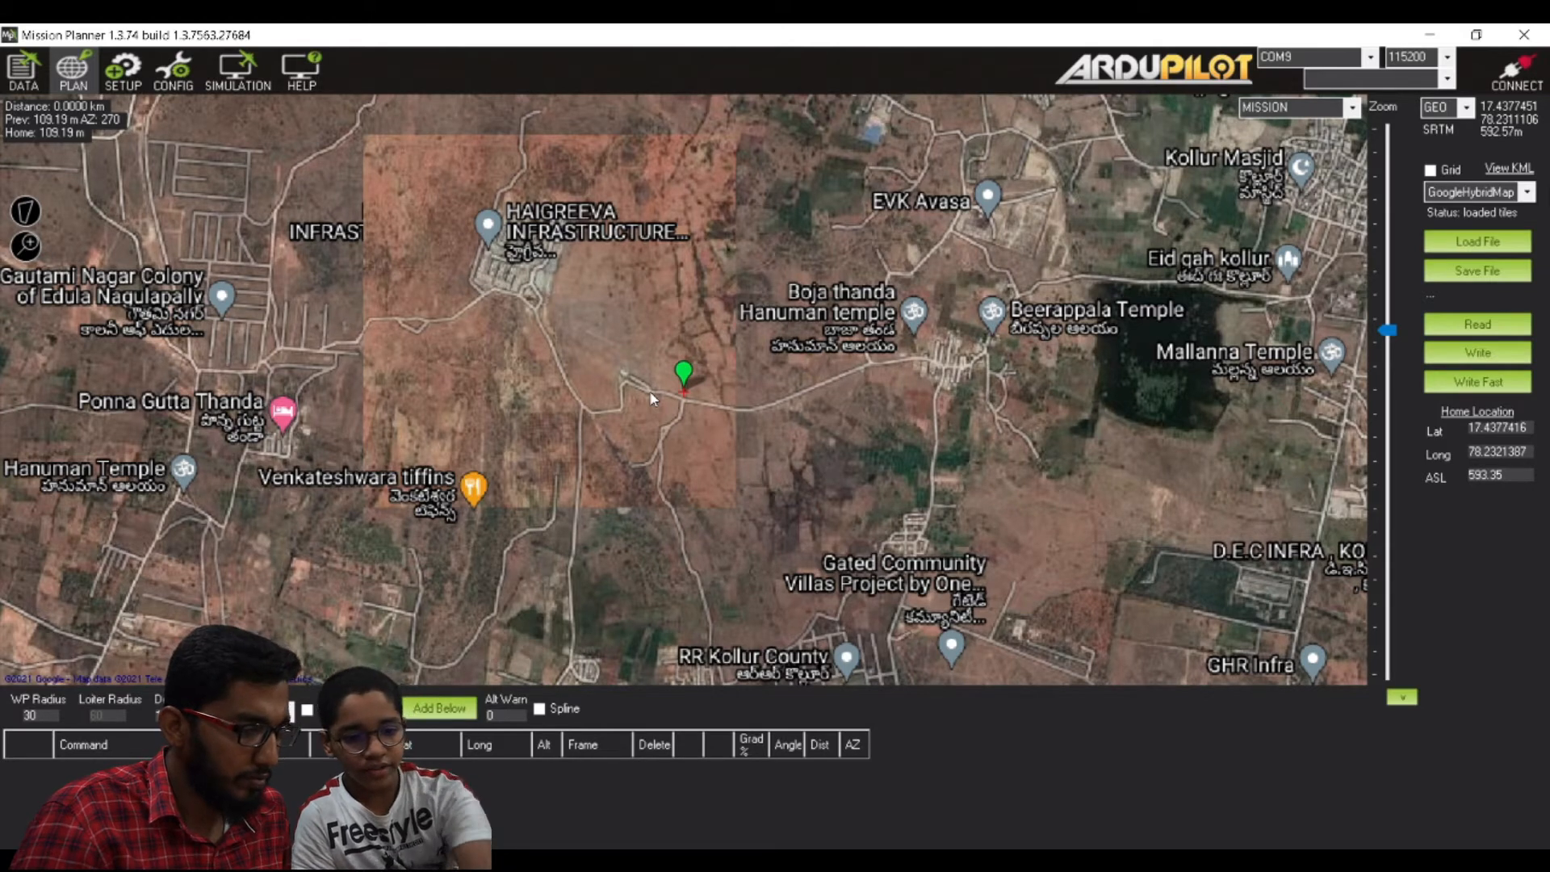
# Step: Add the first waypoint near the home marker and move it onto the home position
pyautogui.moveTo(683, 387)
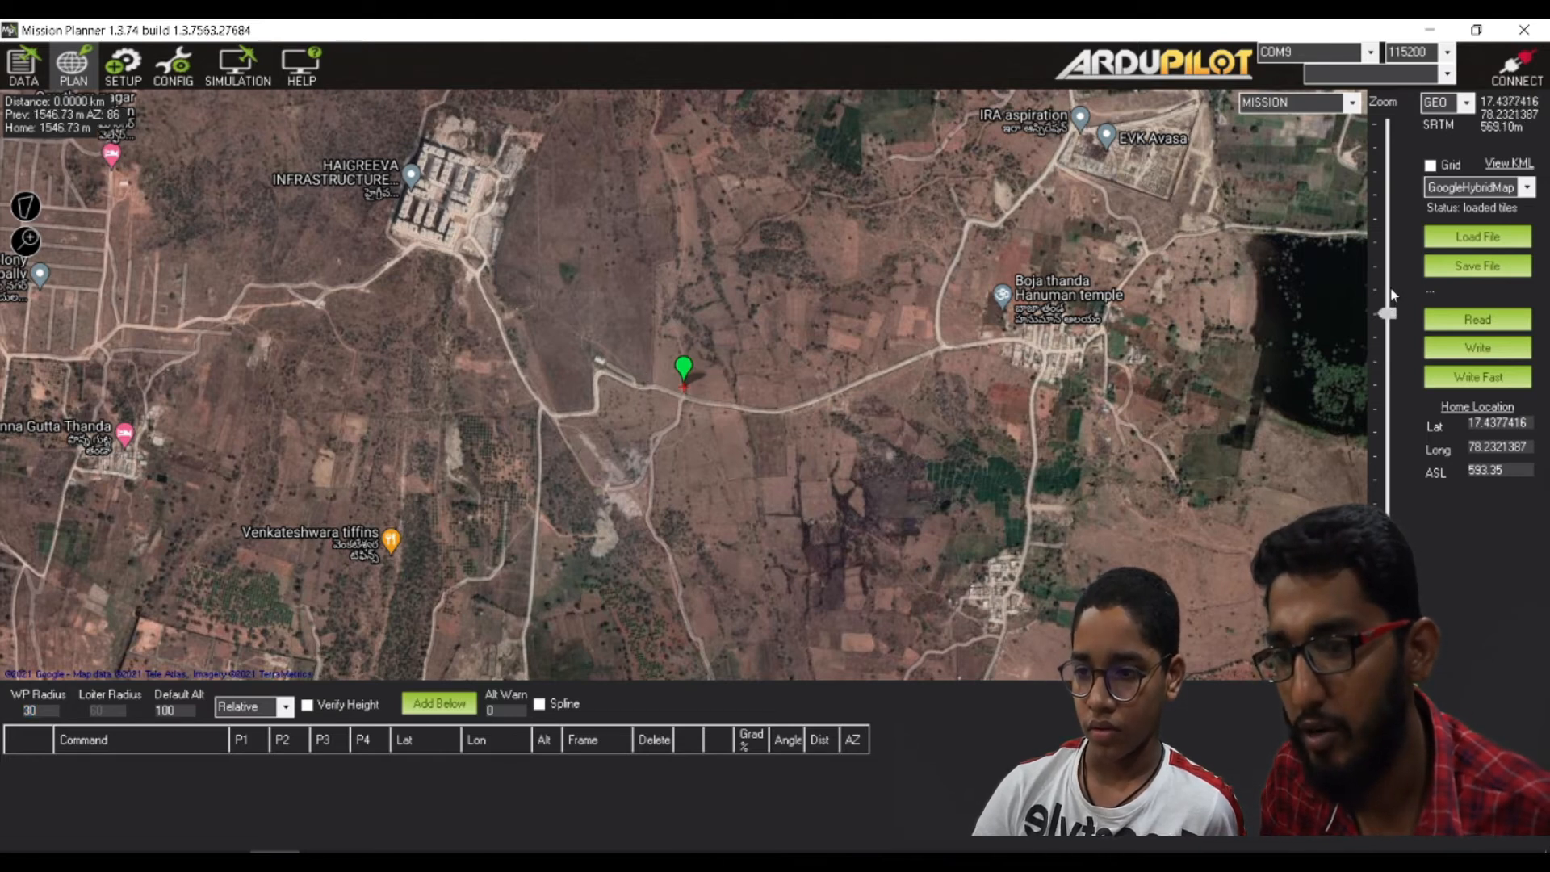
pyautogui.scroll(3, 1381, 303)
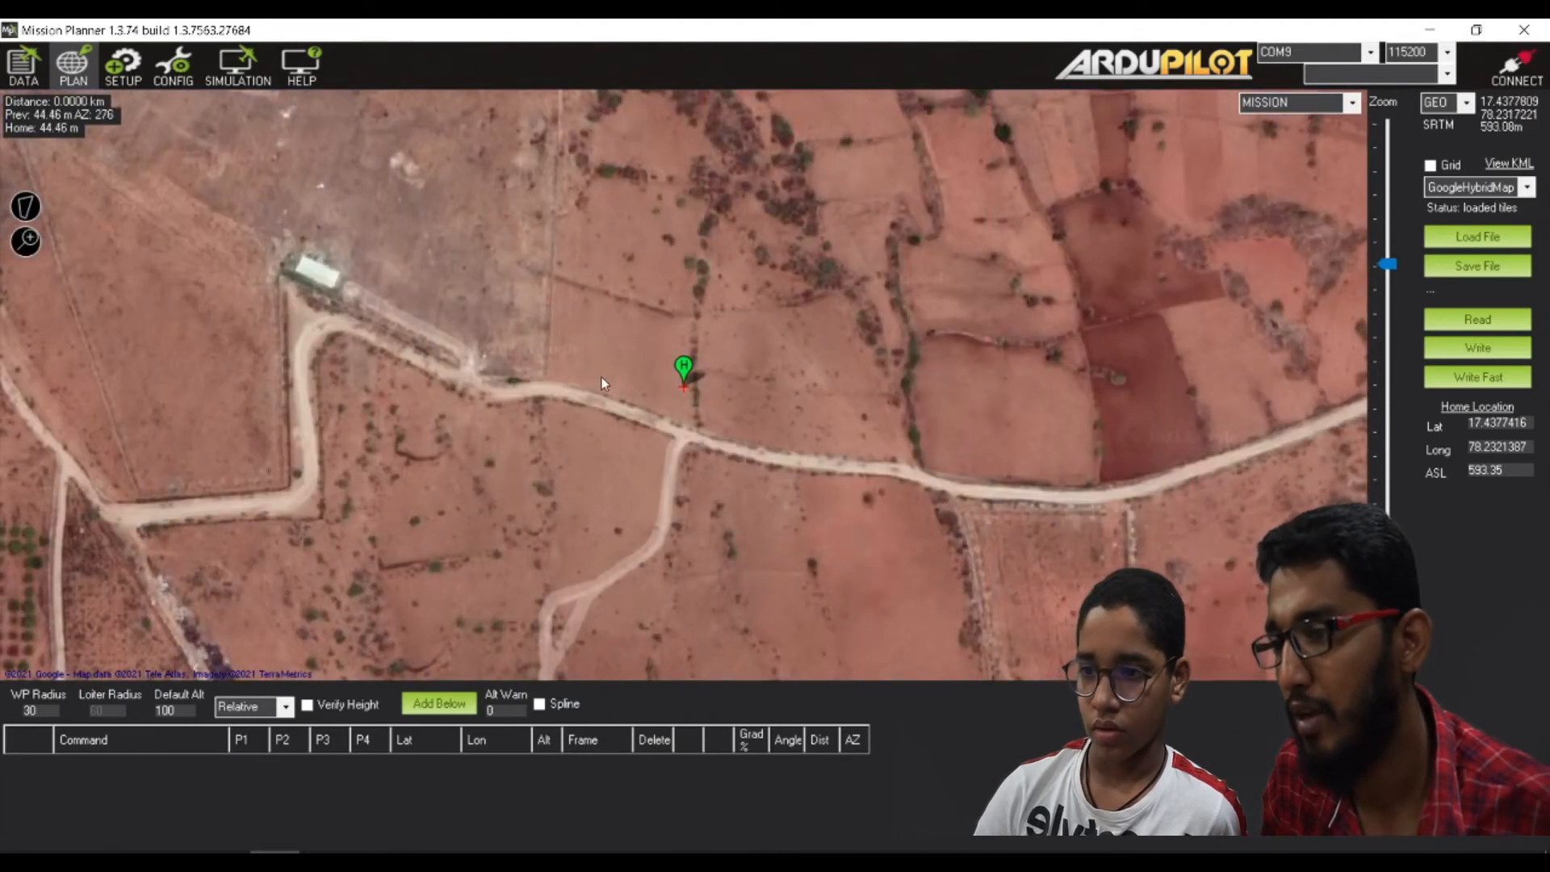
pyautogui.click(629, 368)
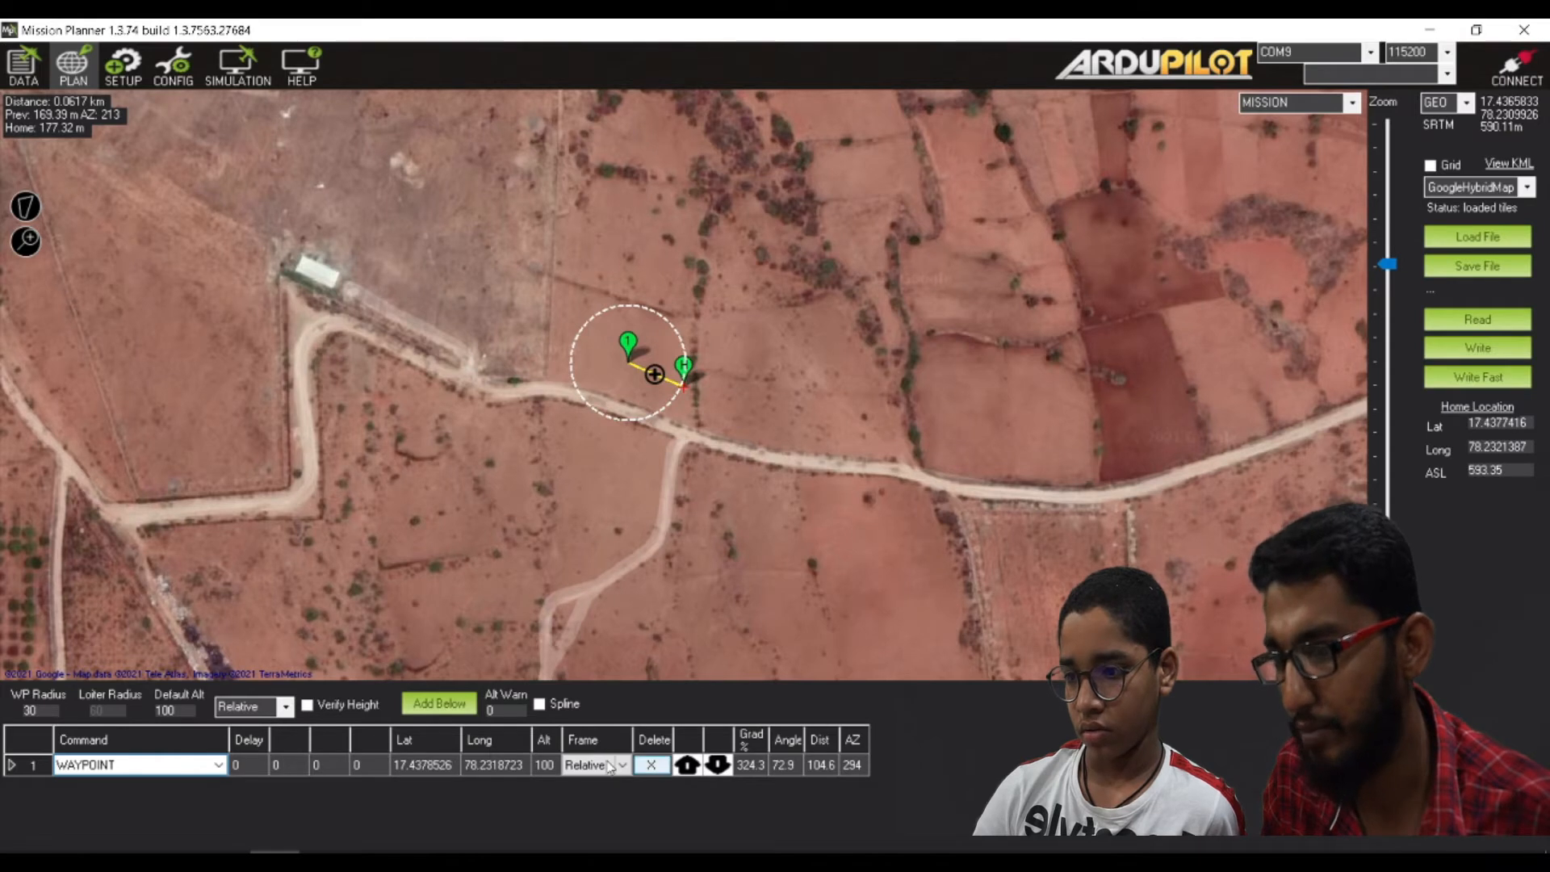
pyautogui.moveTo(619, 351); pyautogui.dragTo(684, 392)
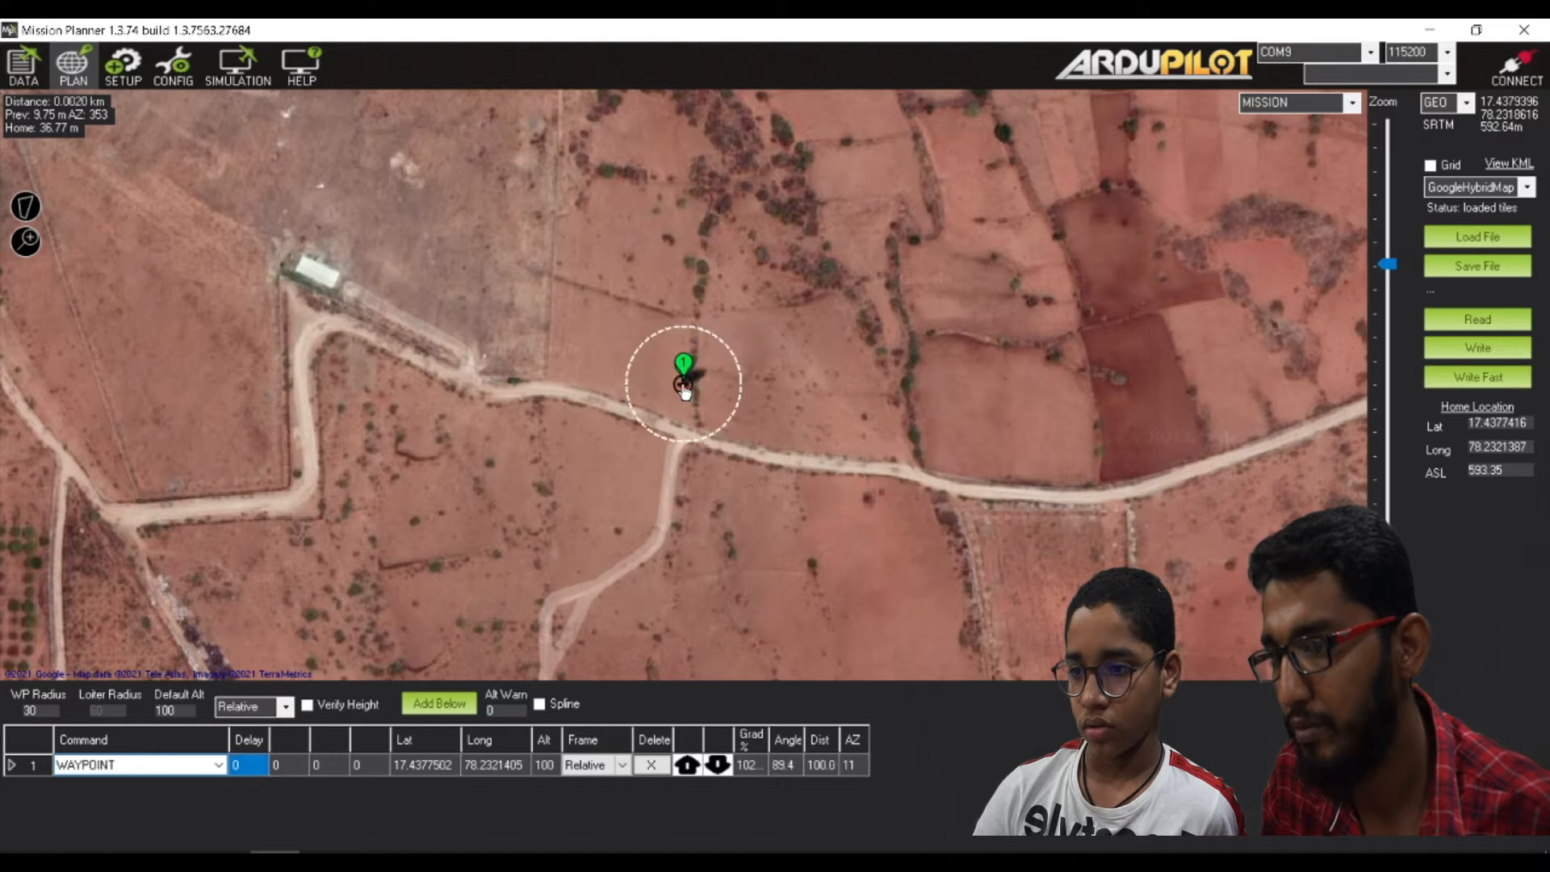
# Step: Add seven waypoints running north from the first one, west to the HAIGREEVA INFRASTRUCTURE area, south, and back towards home
pyautogui.click(700, 266)
pyautogui.scroll(-3, 798, 280)
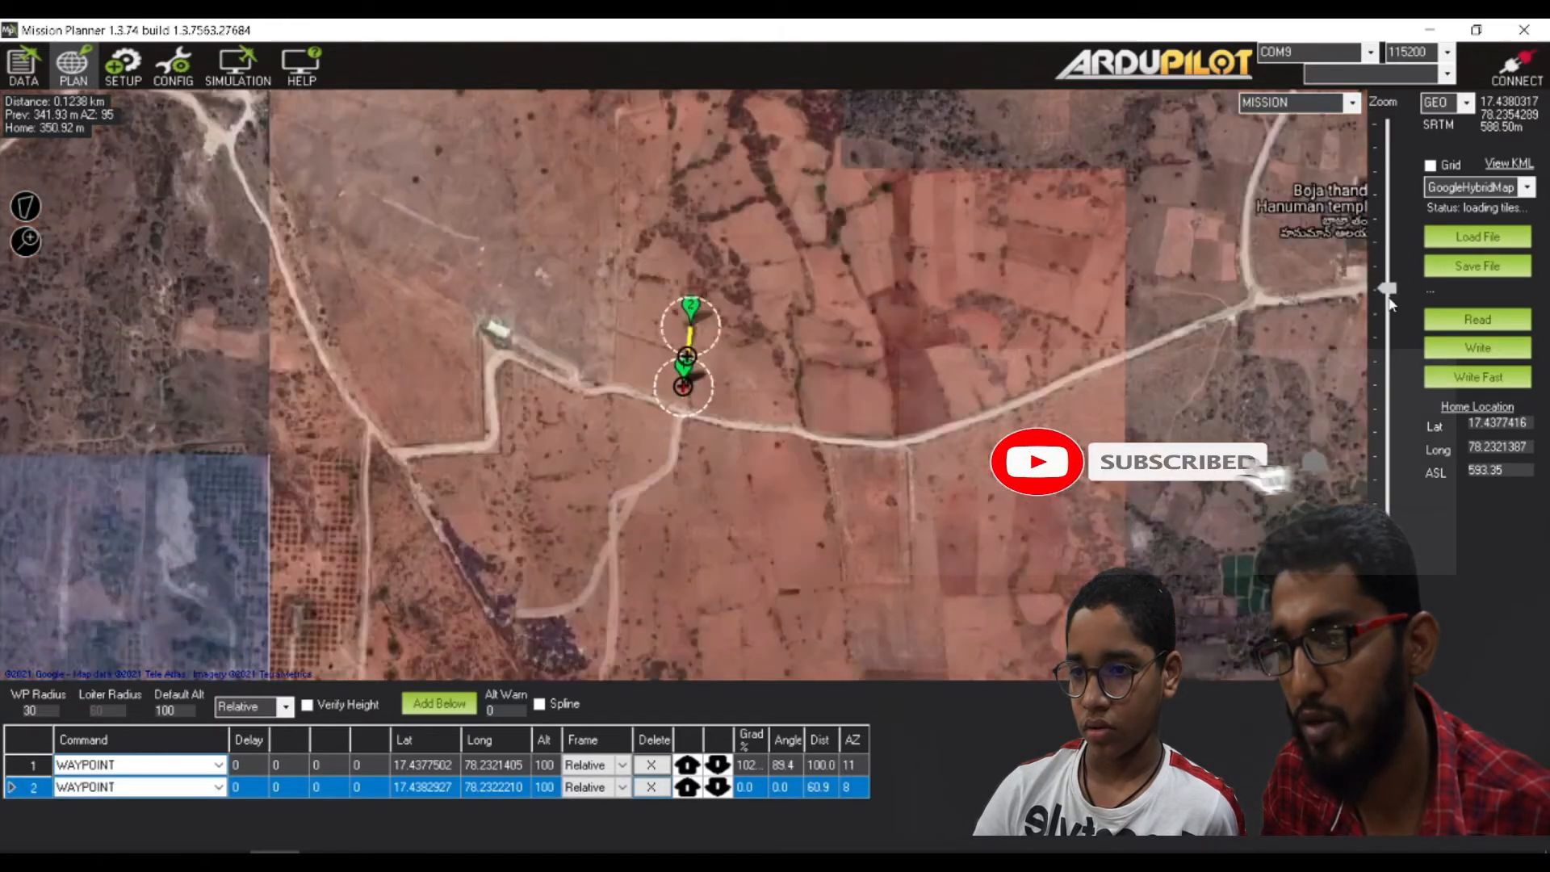
pyautogui.click(683, 278)
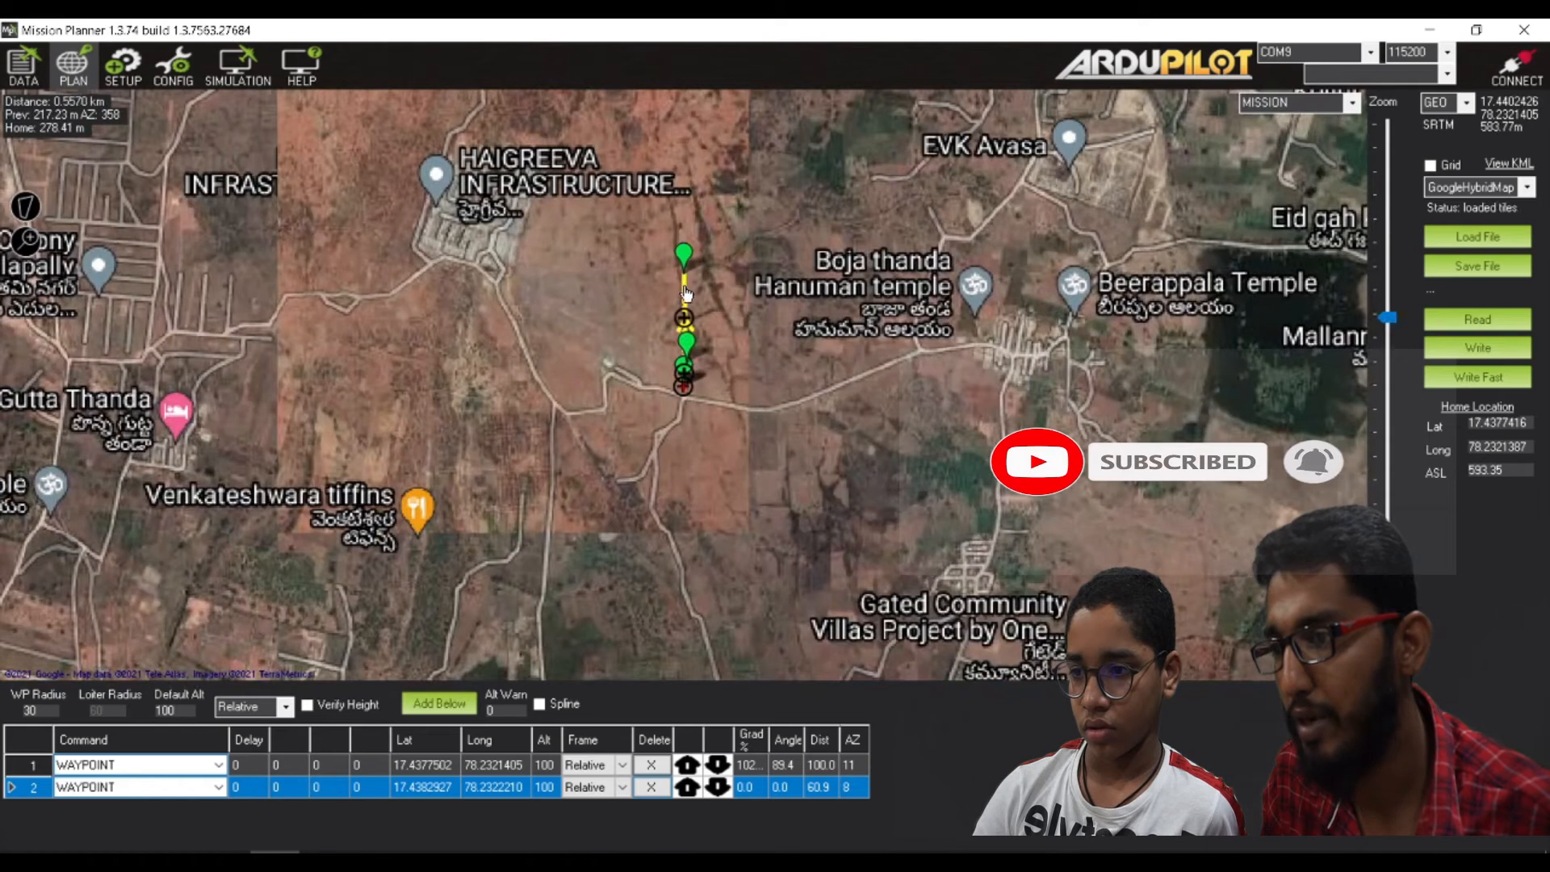
pyautogui.click(674, 168)
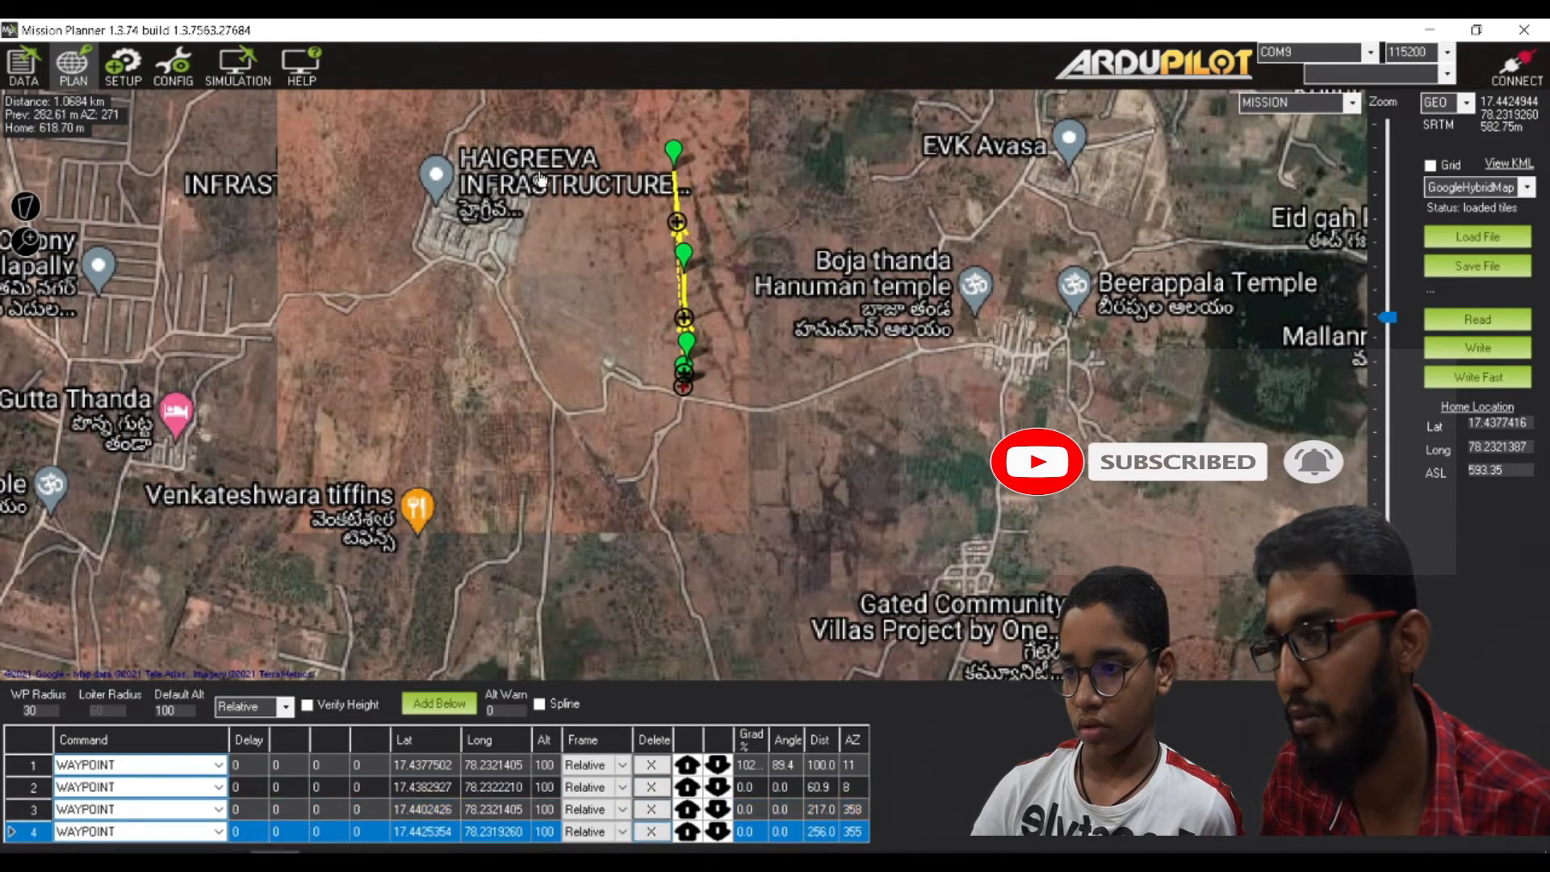
pyautogui.click(496, 171)
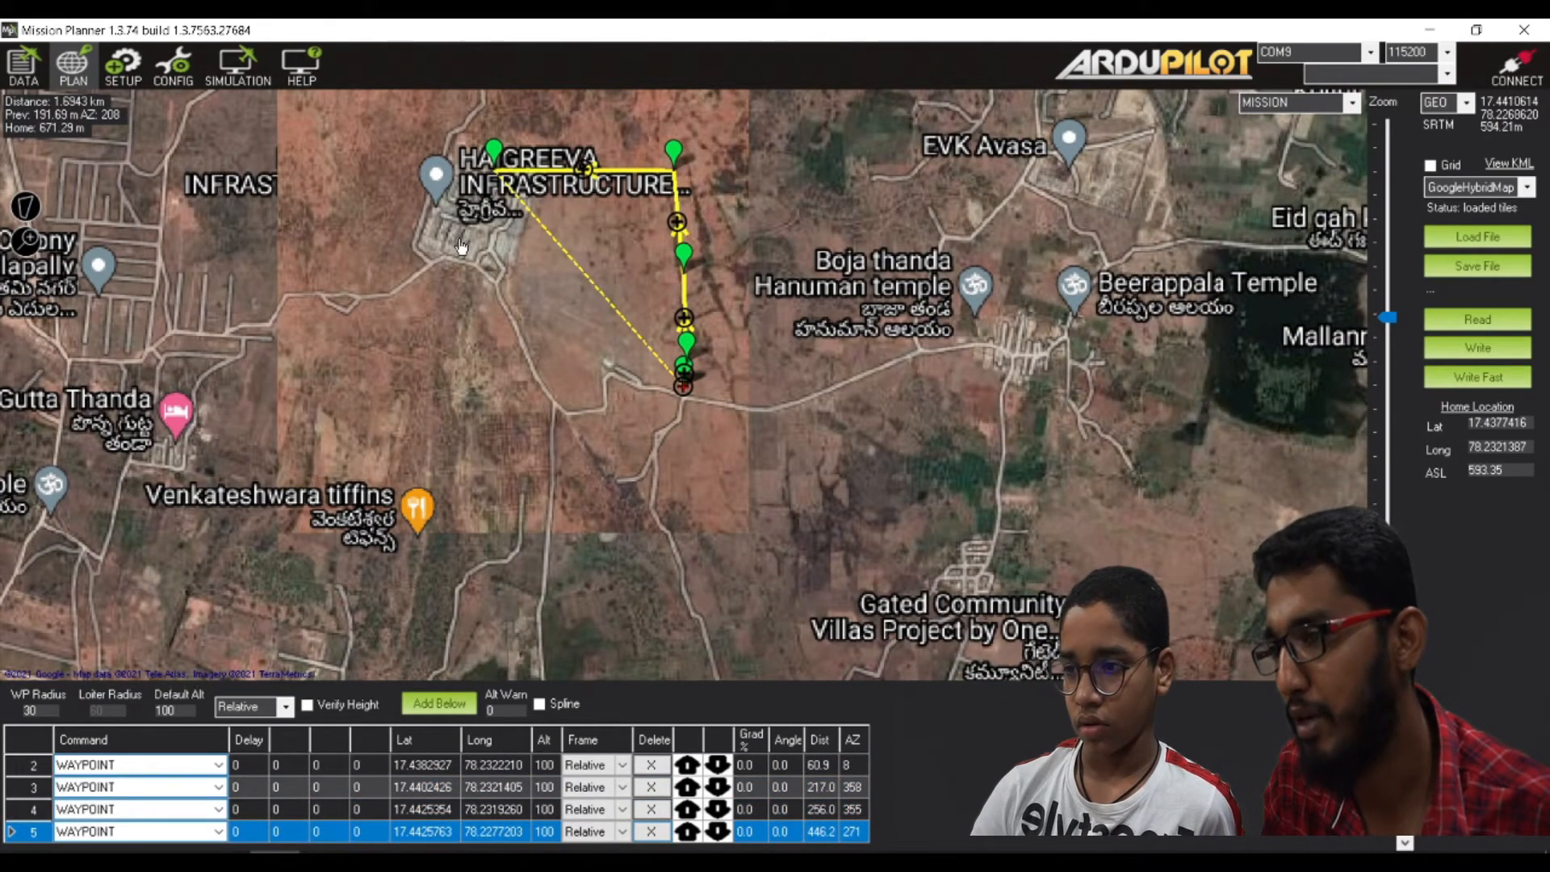
pyautogui.click(459, 238)
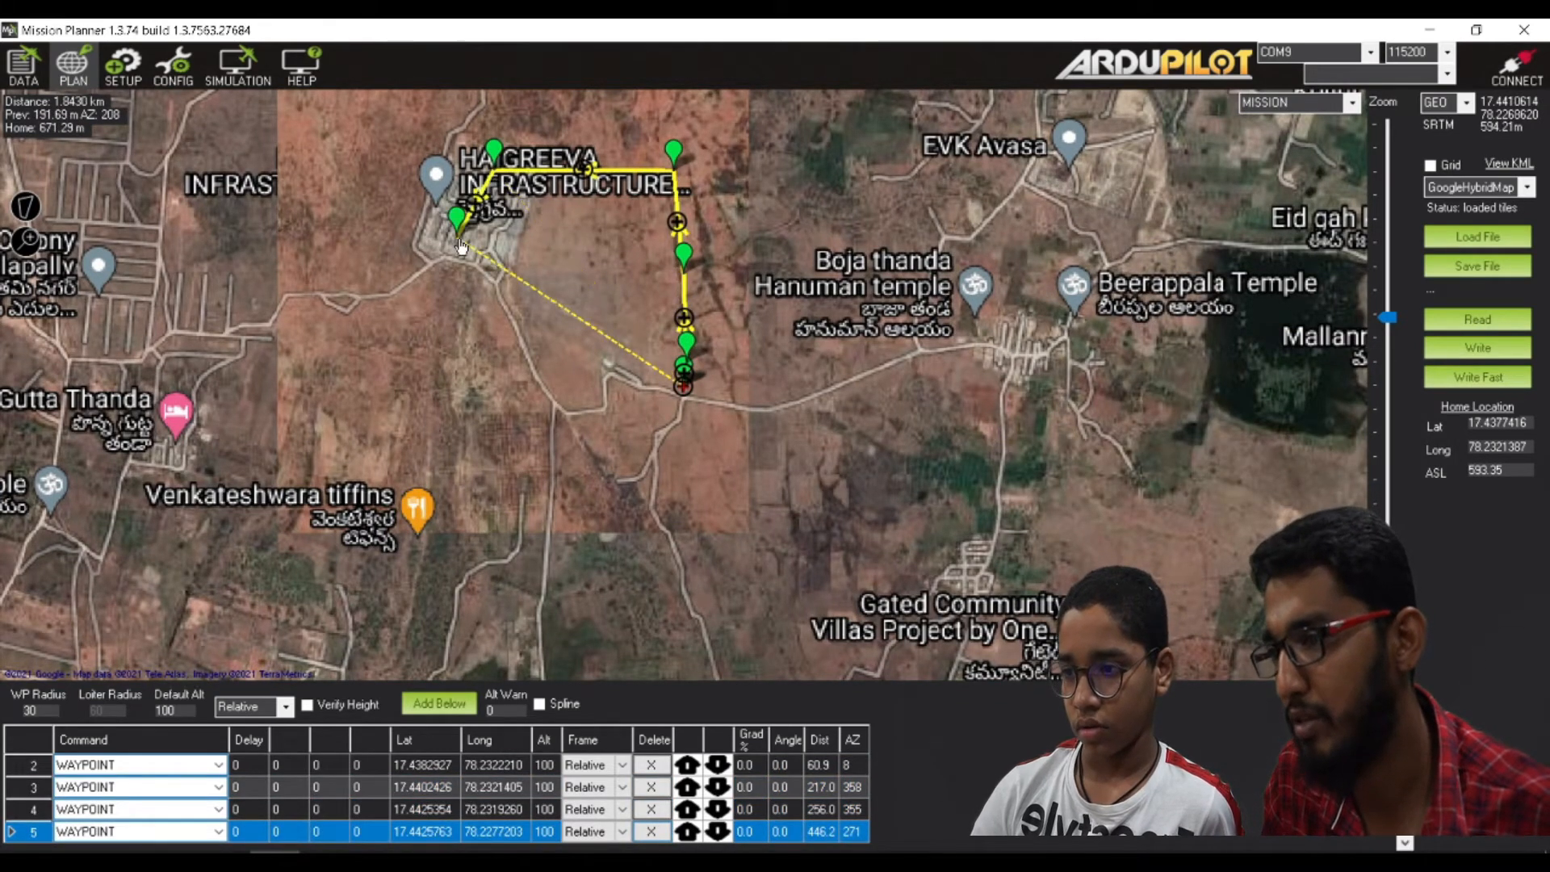
pyautogui.click(456, 315)
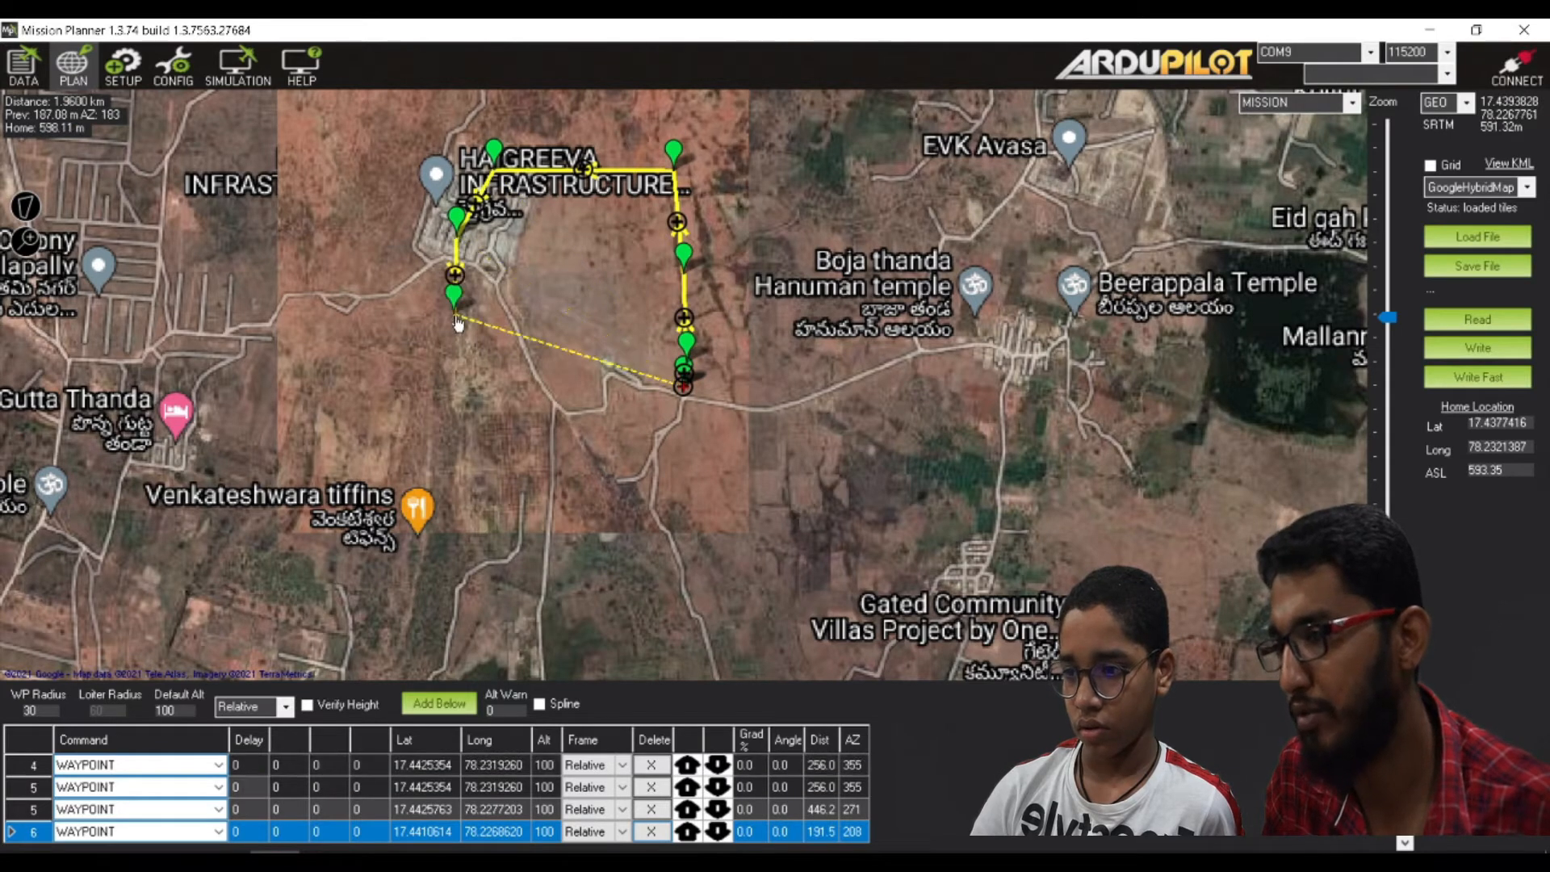
pyautogui.click(650, 369)
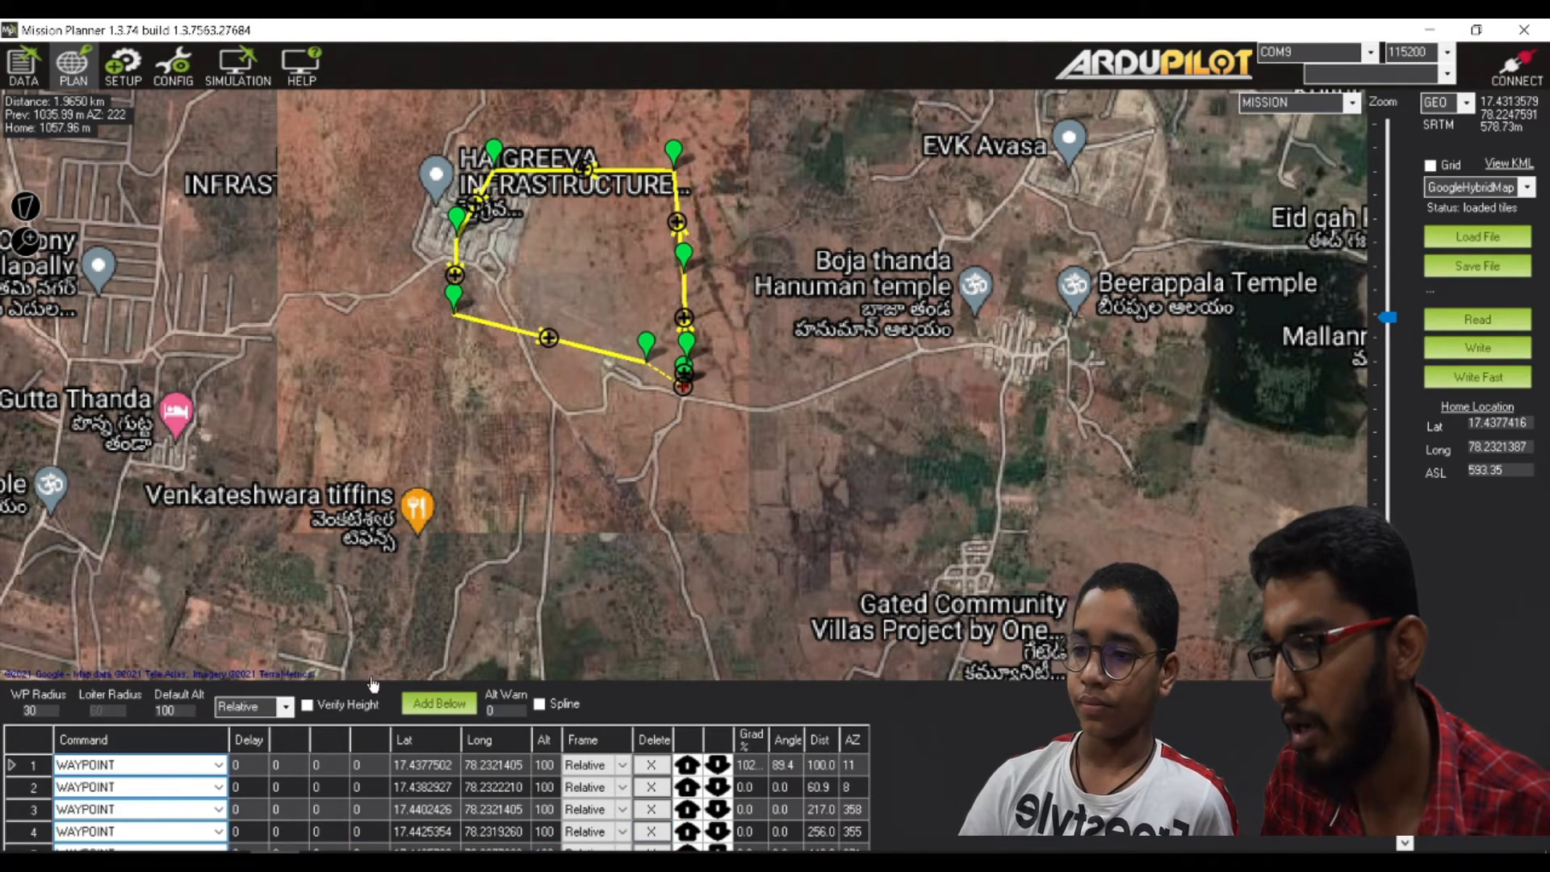
# Step: Enlarge the waypoint table and change mission item 1 to a TAKEOFF command with an altitude of 40
pyautogui.moveTo(282, 537); pyautogui.dragTo(282, 482)
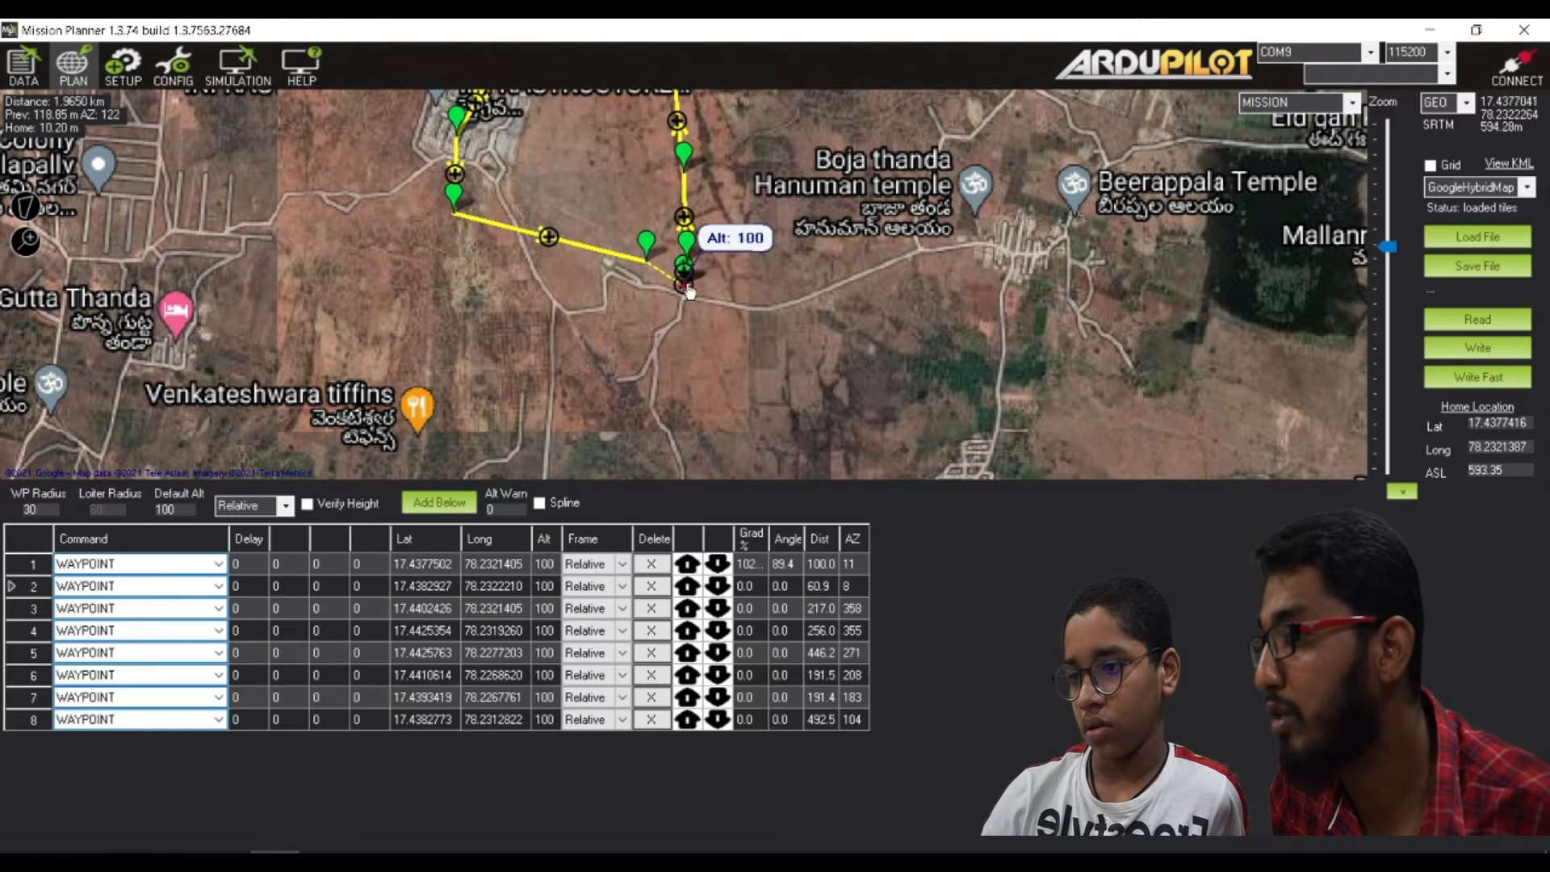
pyautogui.click(223, 564)
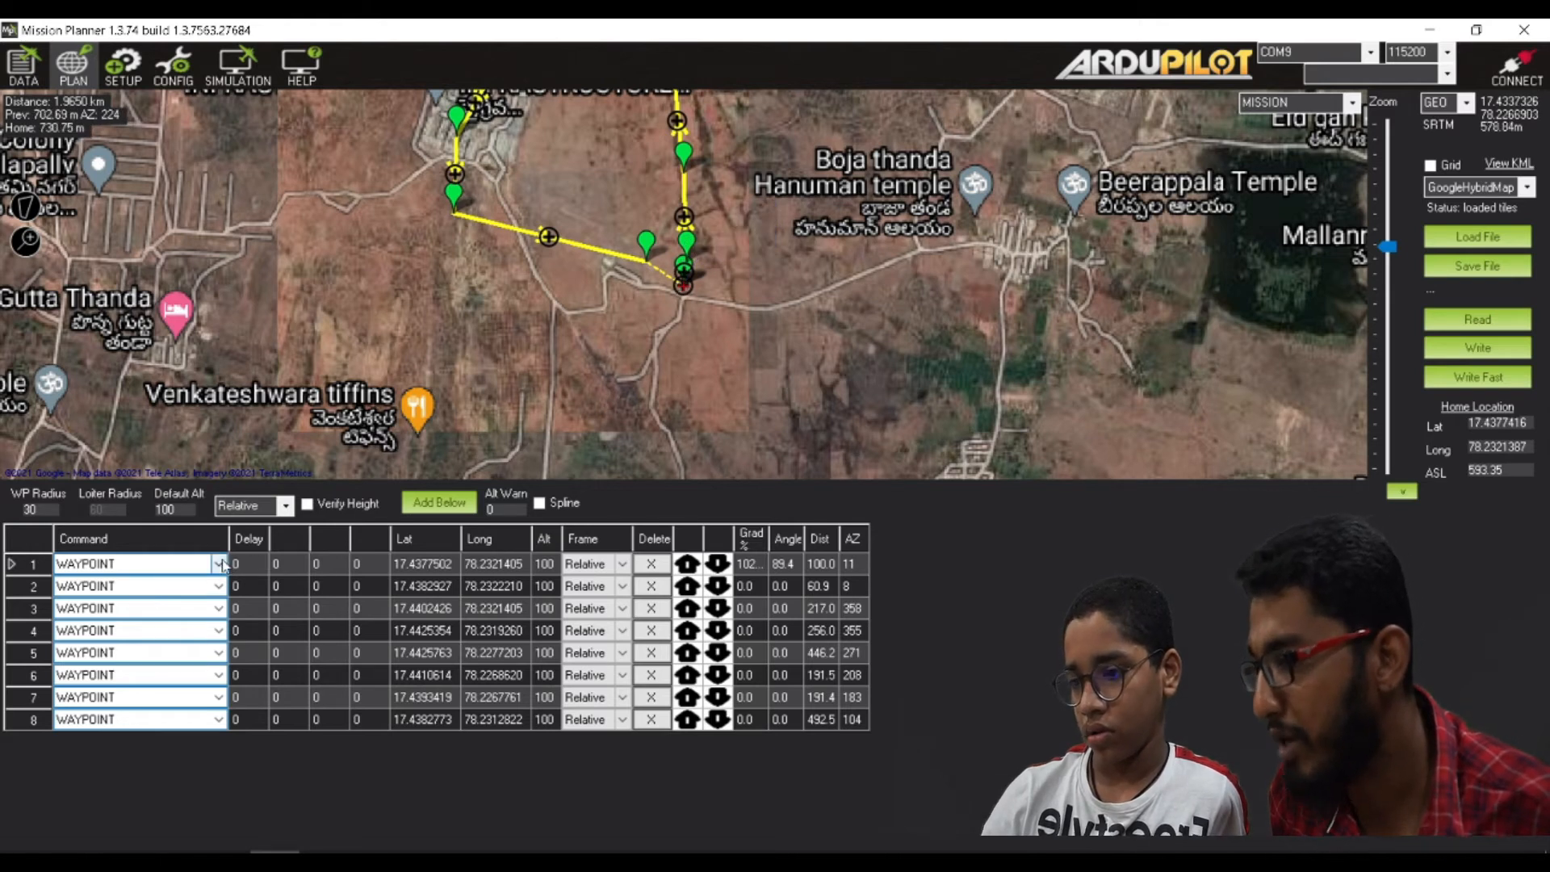
pyautogui.click(220, 563)
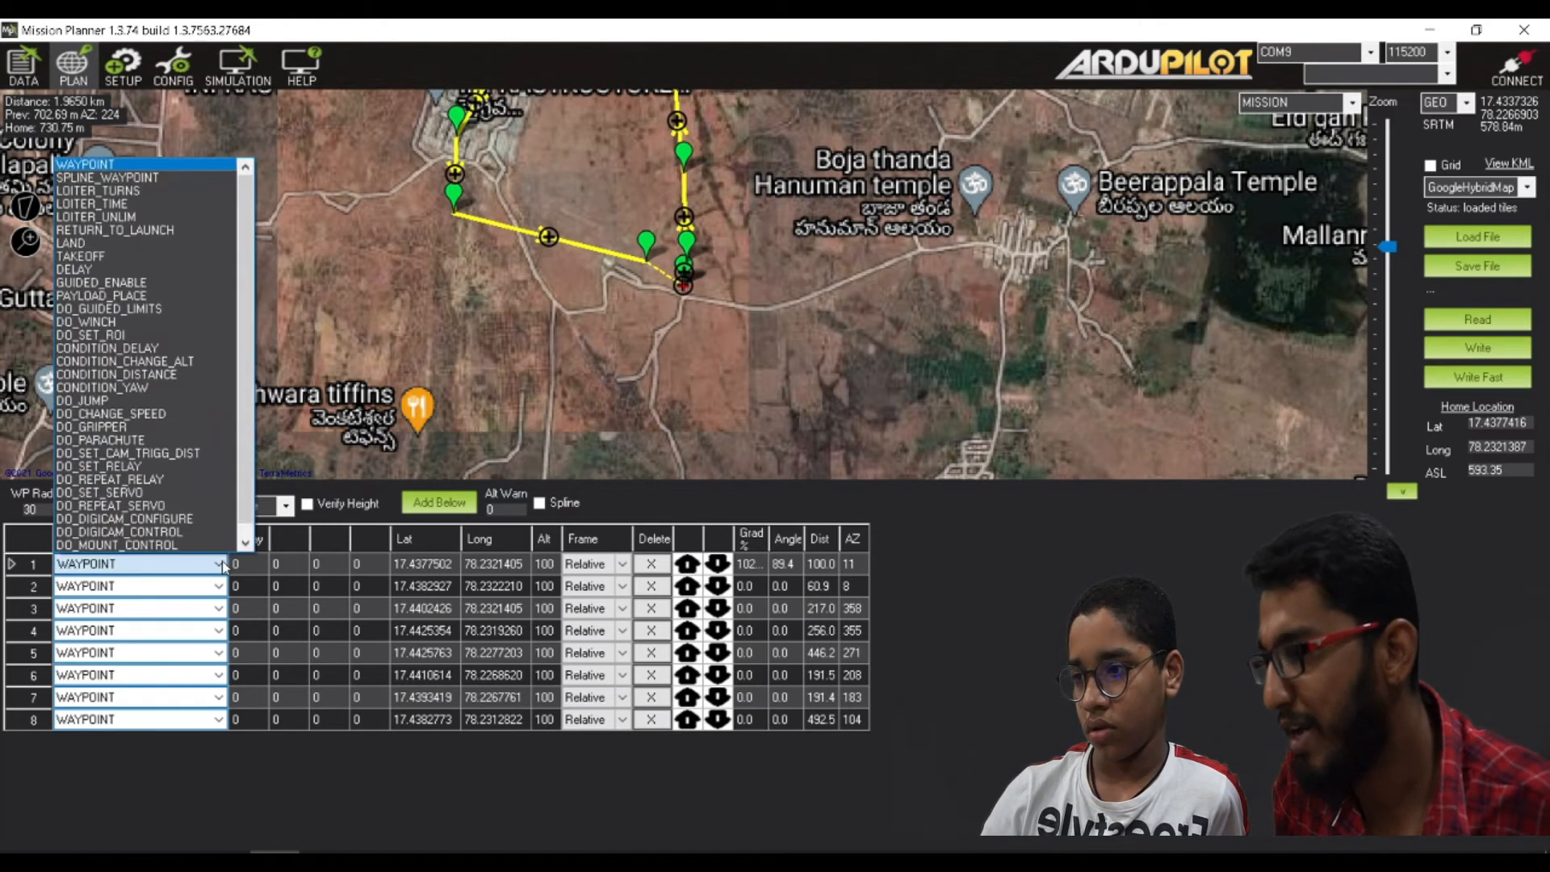
pyautogui.click(116, 254)
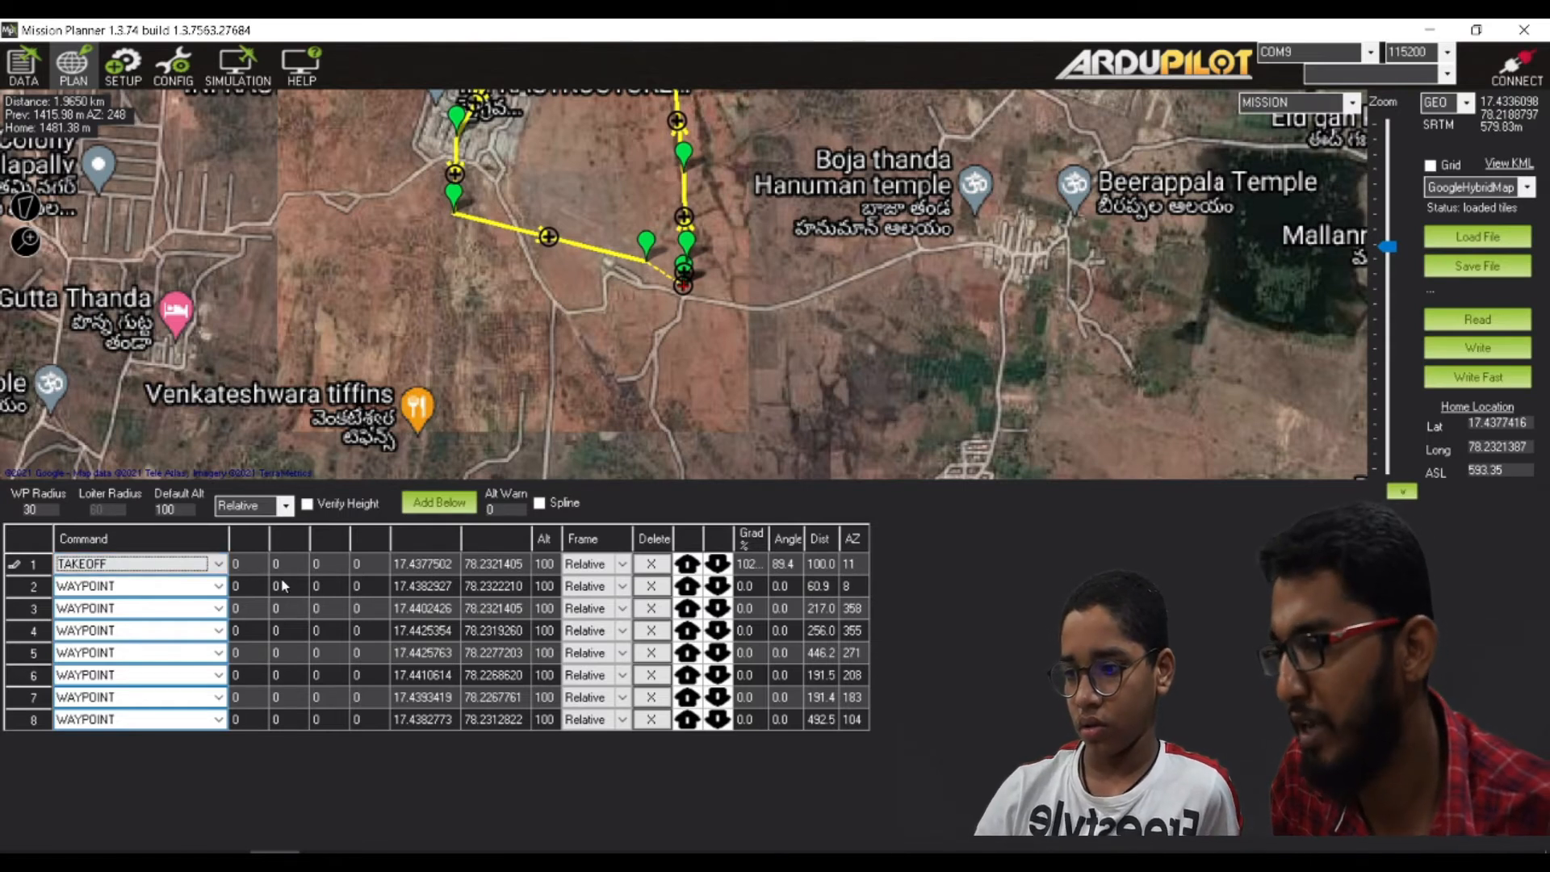
pyautogui.click(546, 565)
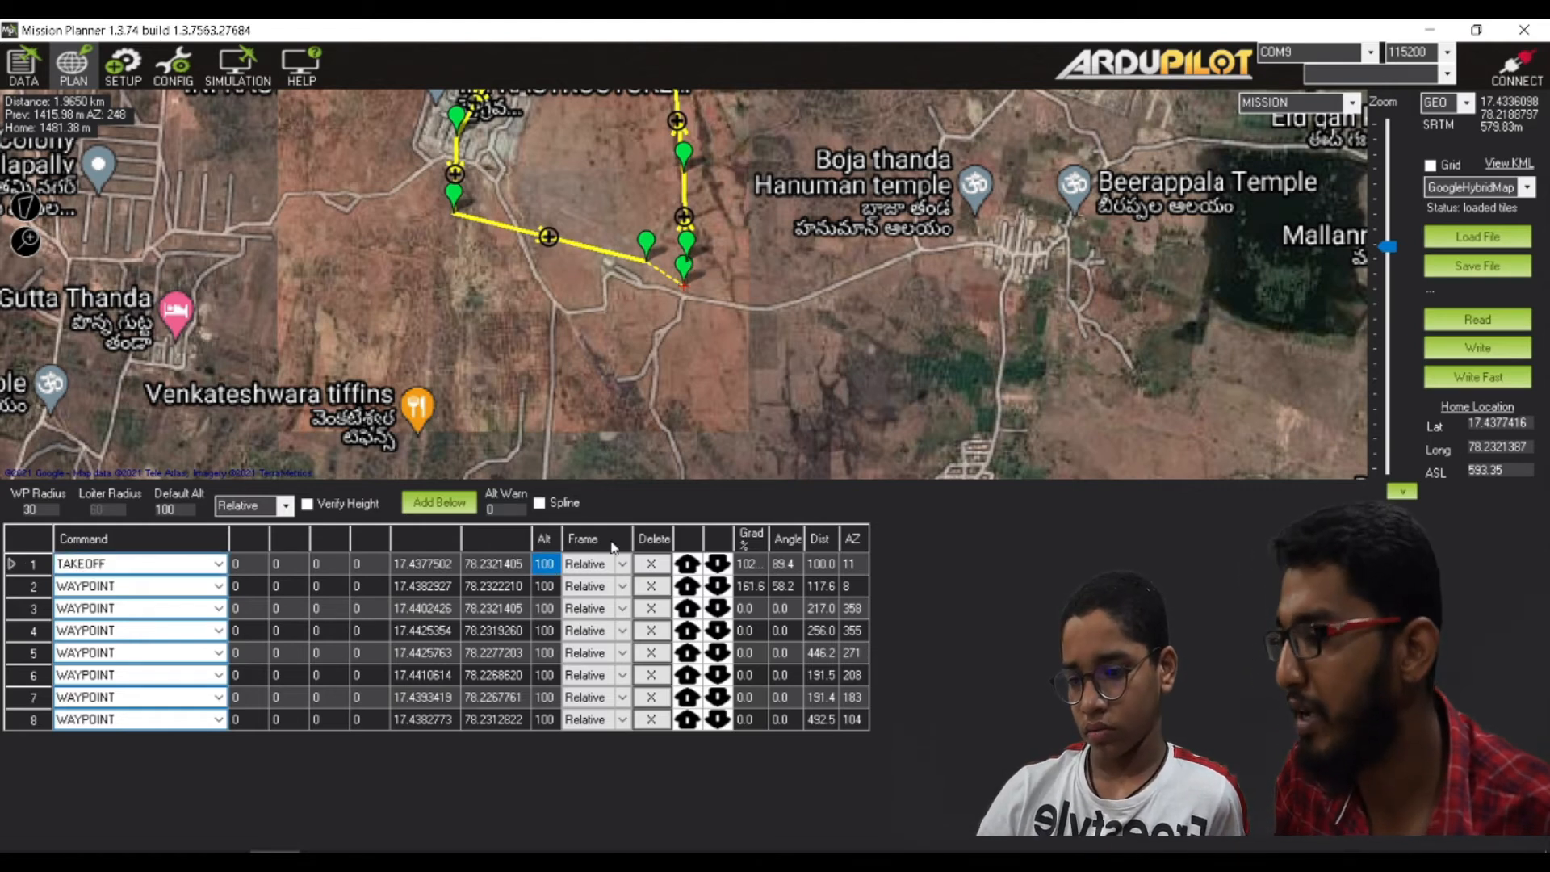
pyautogui.write('40')
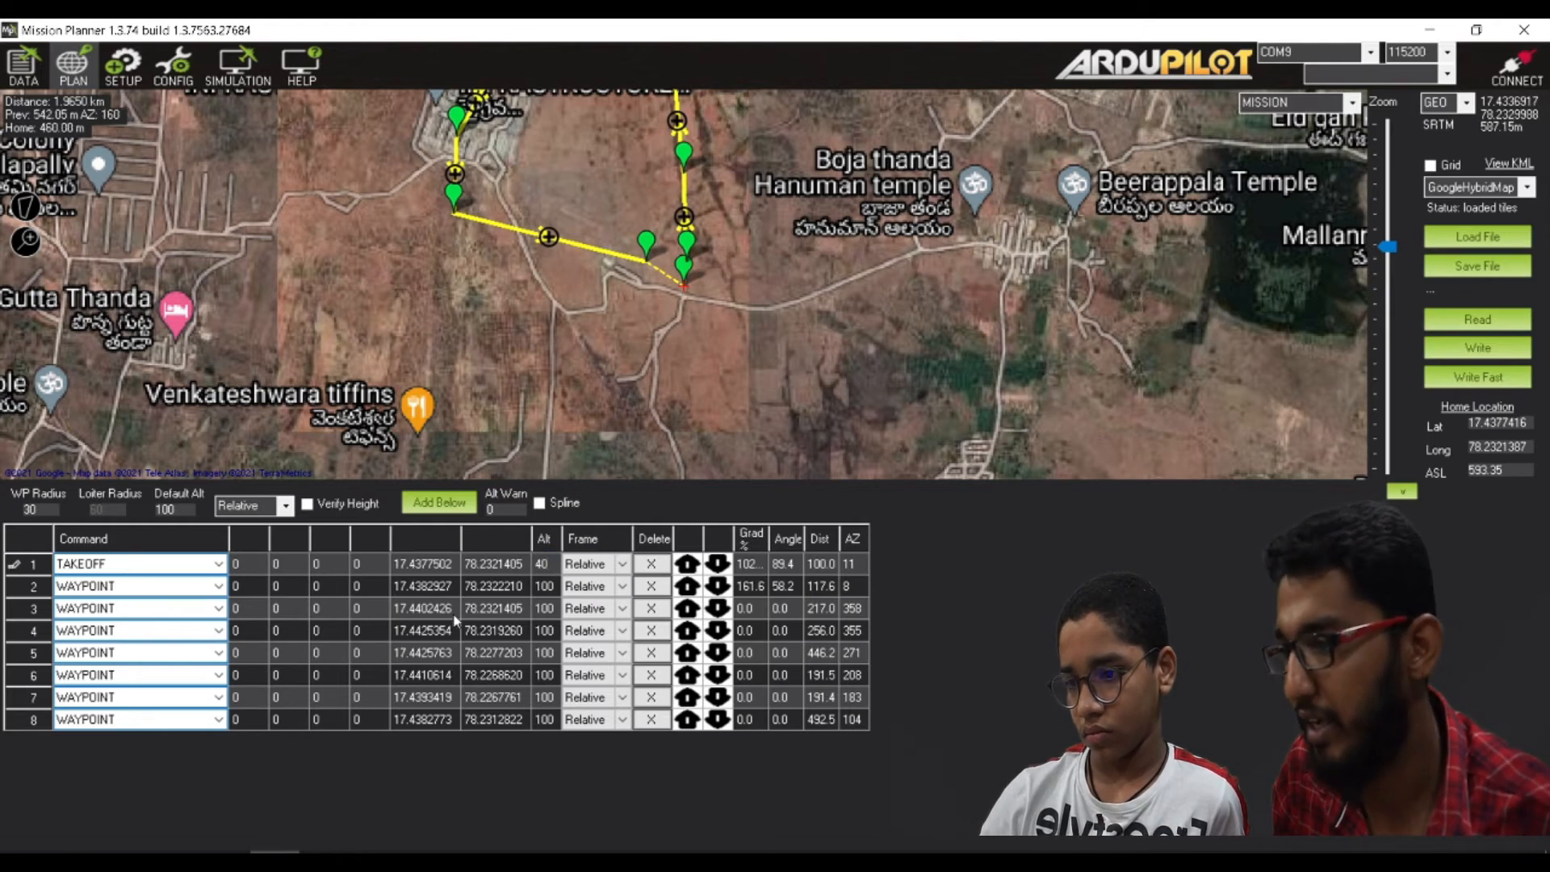
# Step: Set the altitudes of waypoints 2, 3 and 4 to 60, 80 and 90
pyautogui.click(558, 589)
pyautogui.write('60')
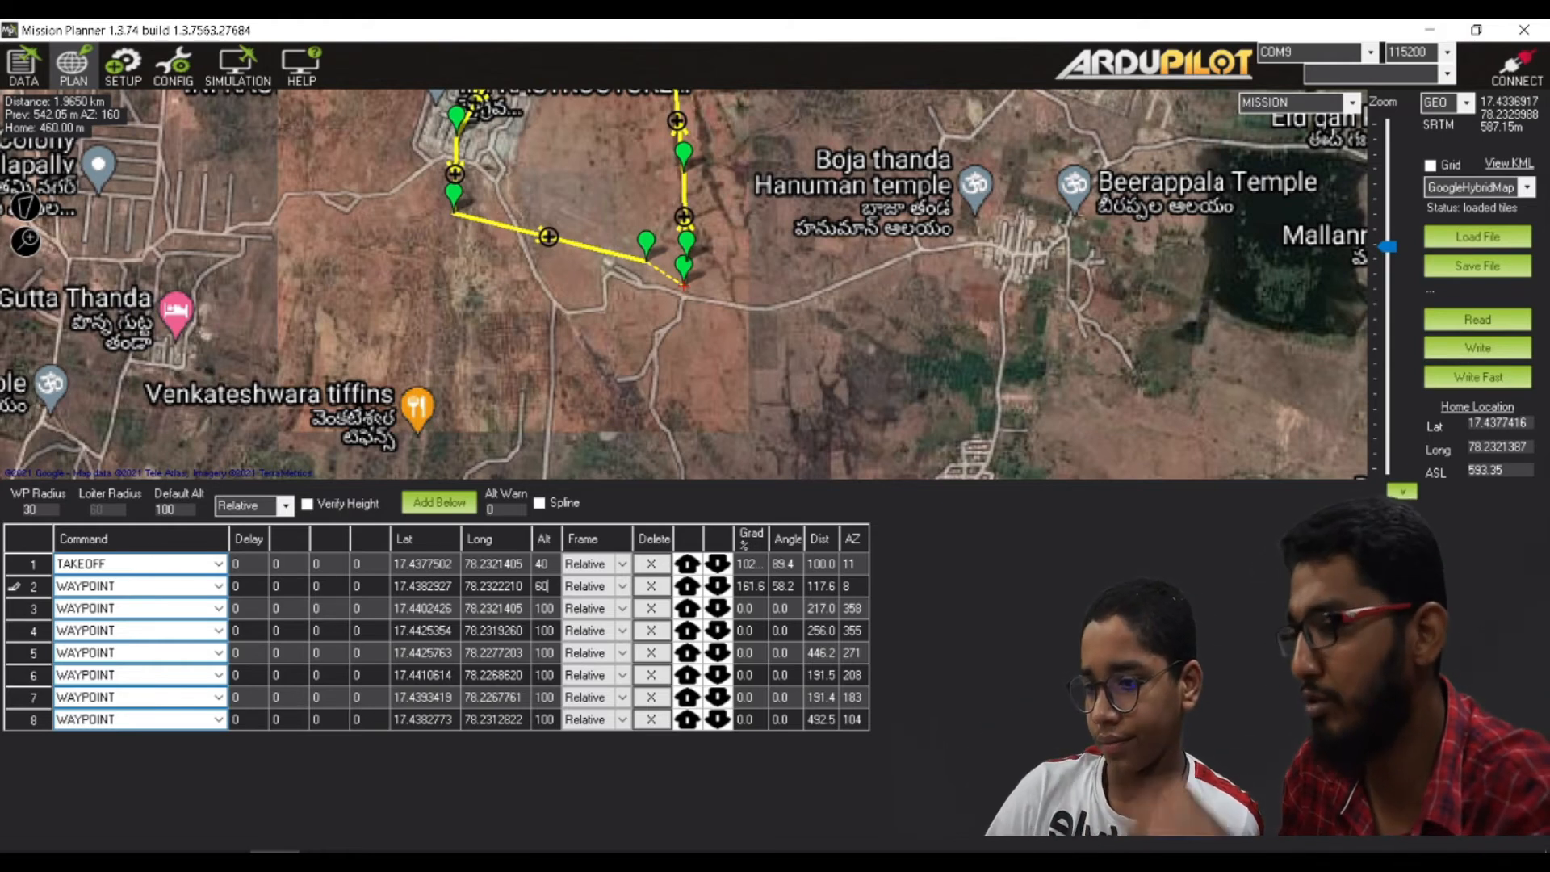
pyautogui.press('Return')
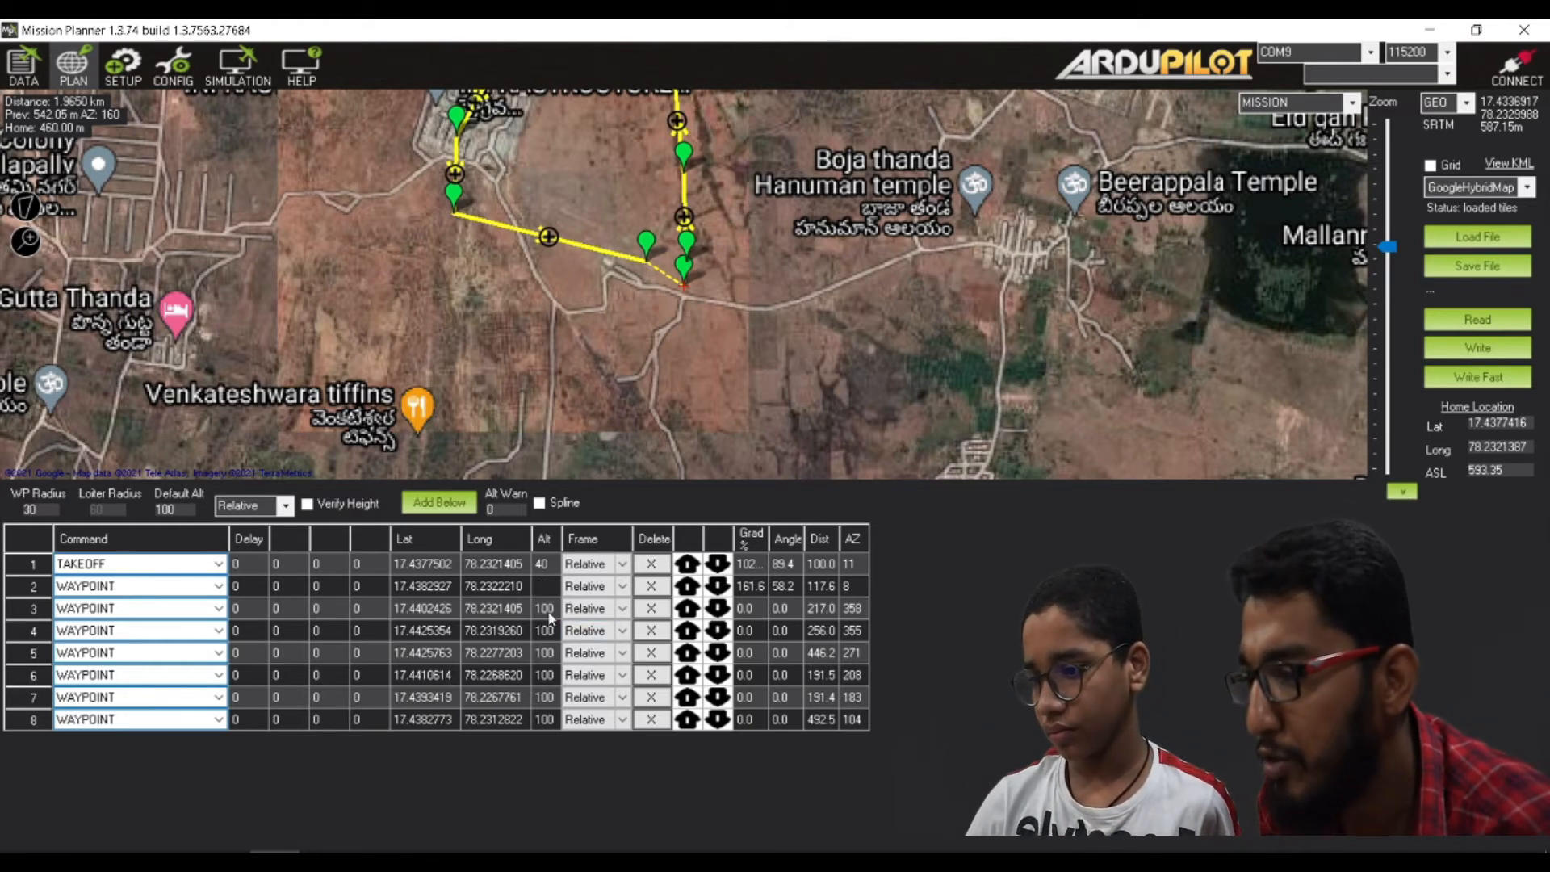
pyautogui.write('80')
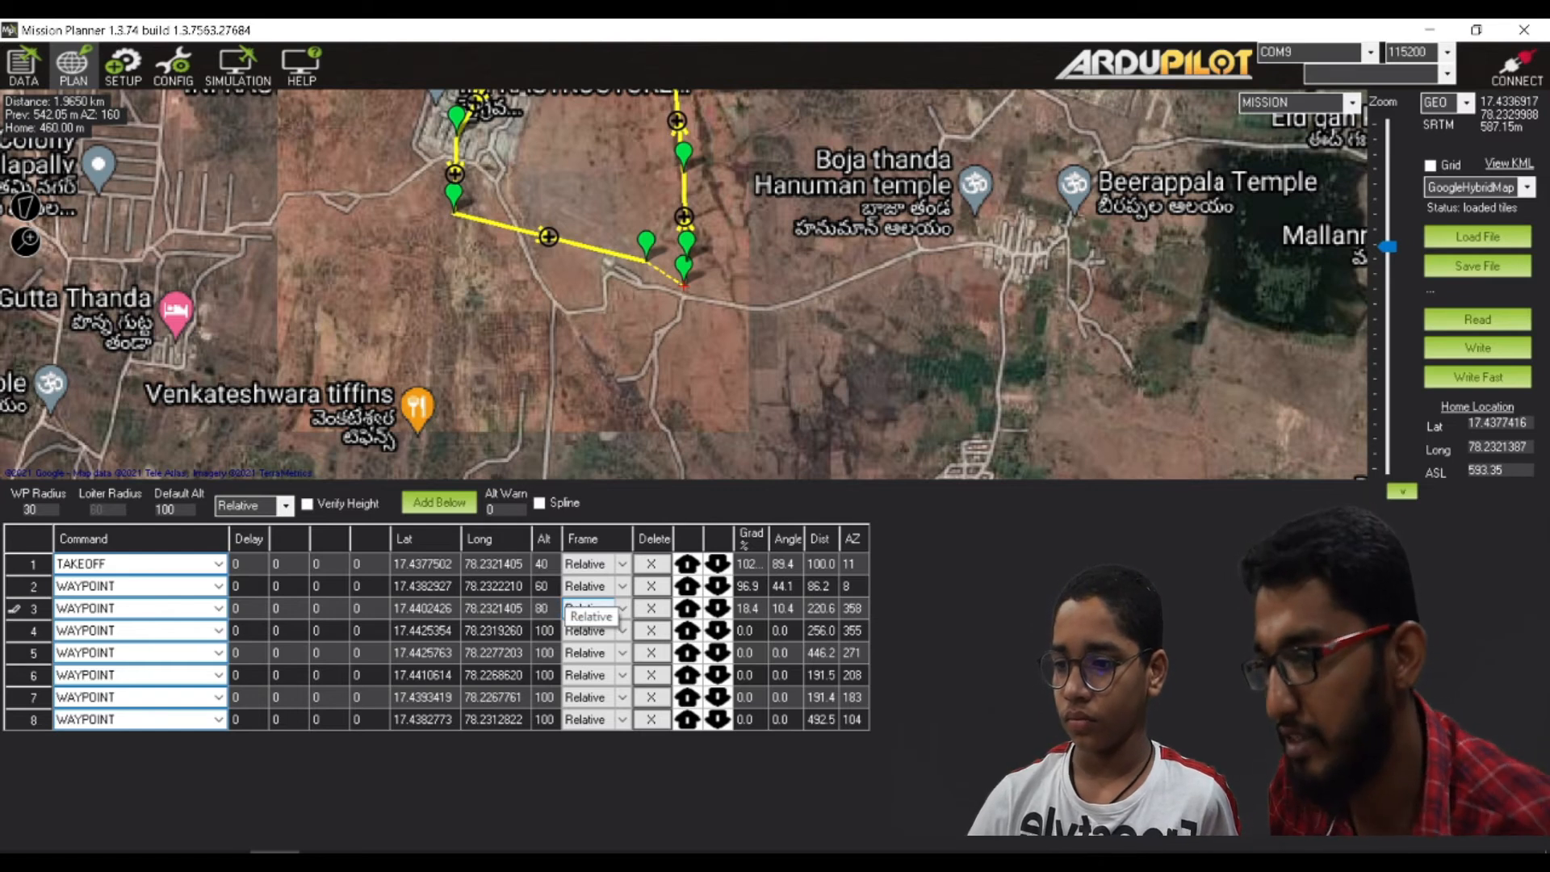
pyautogui.click(541, 635)
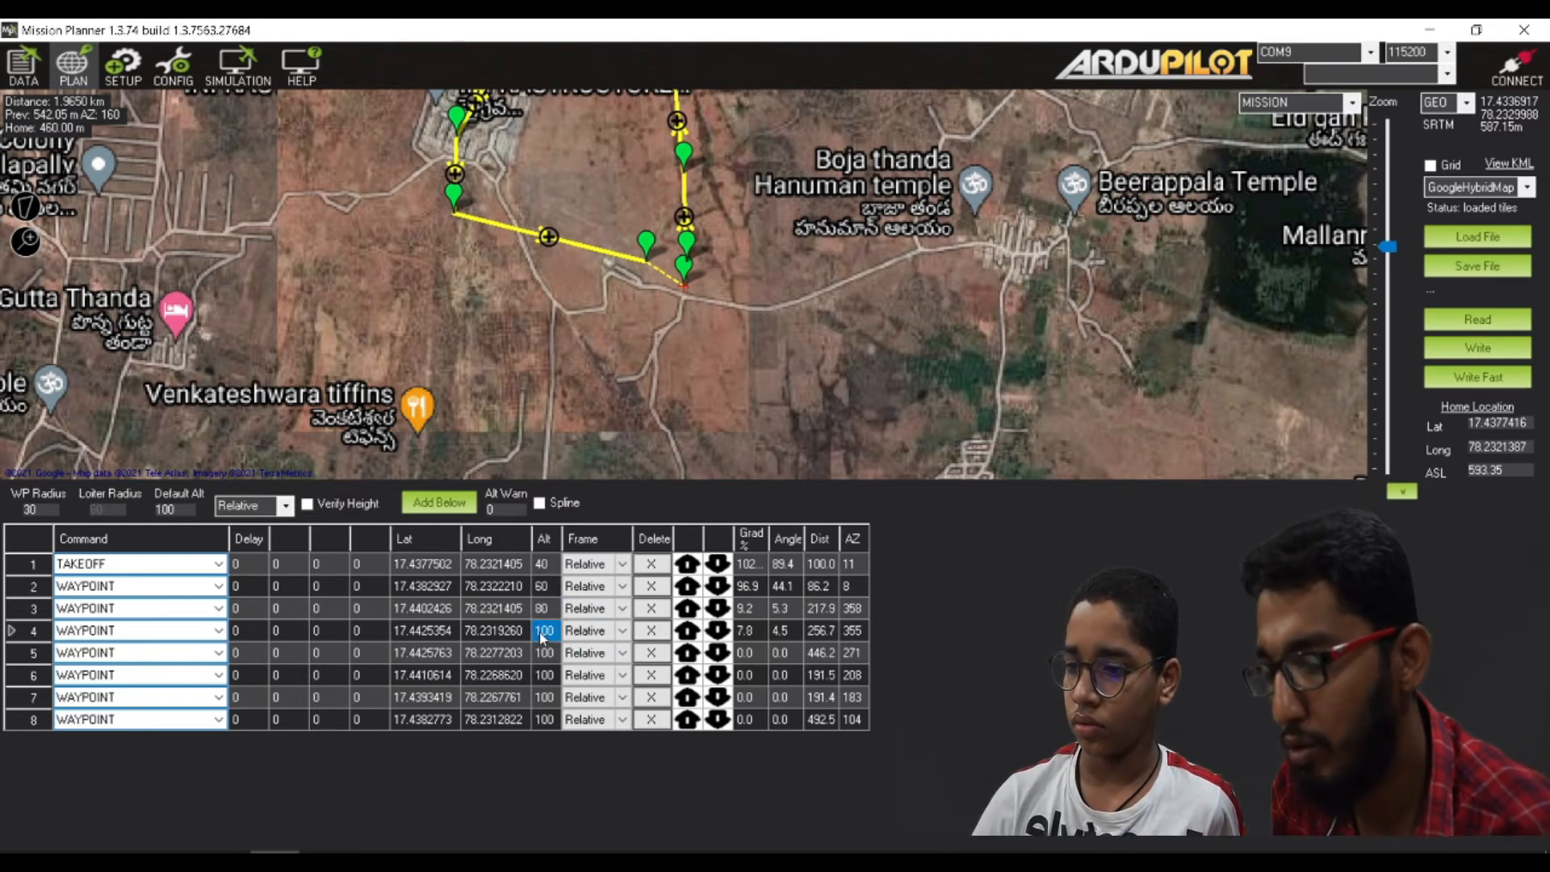
pyautogui.write('90')
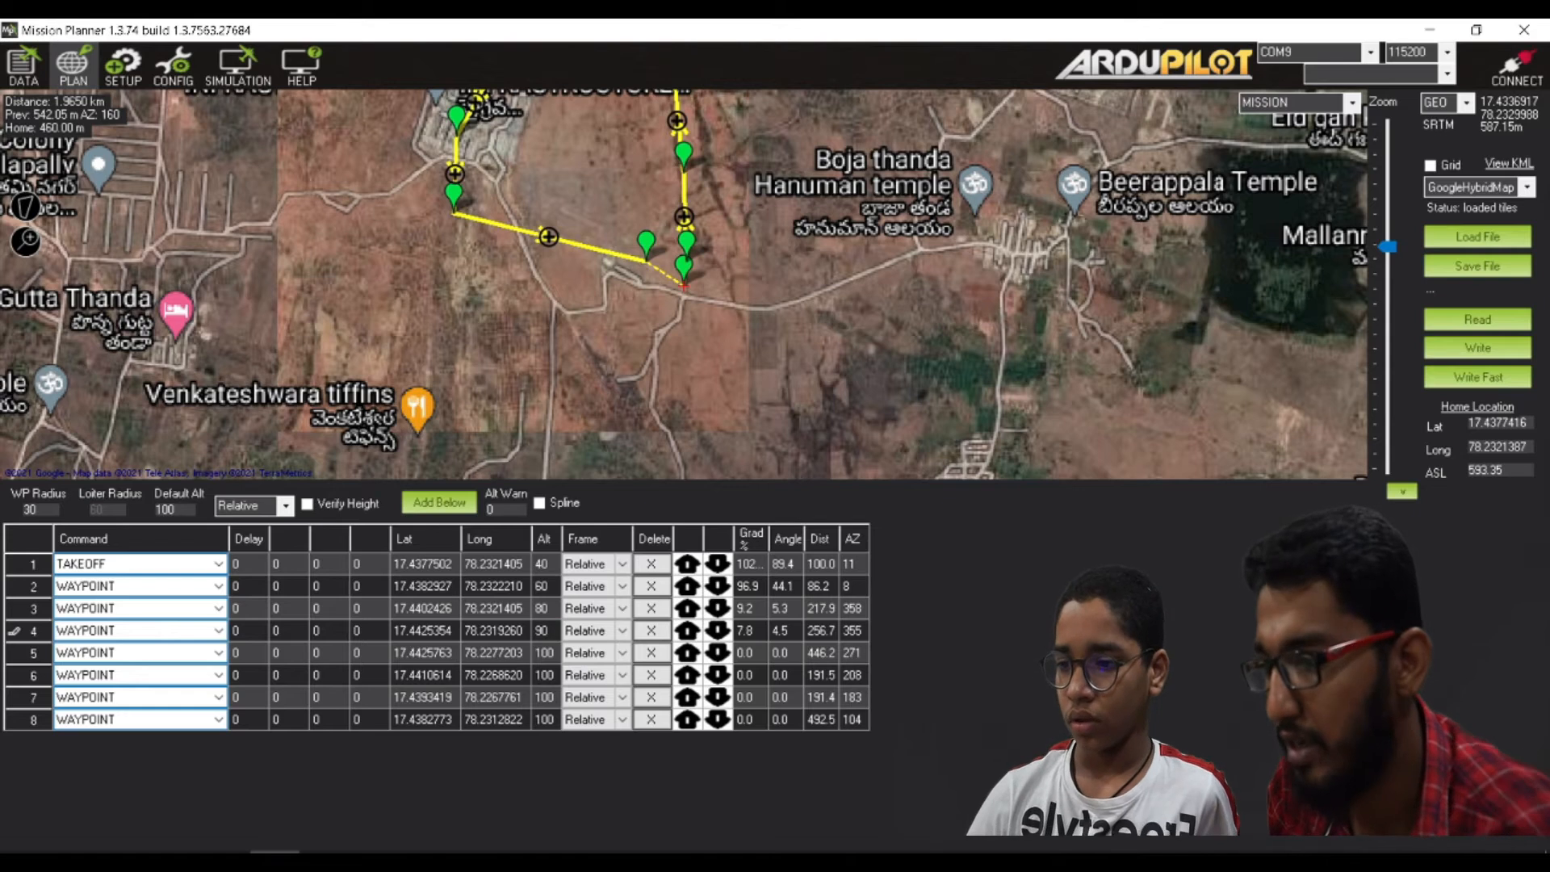
# Step: Set the altitudes of waypoints 6, 7 and 8 to 120, 150 and 180
pyautogui.click(541, 659)
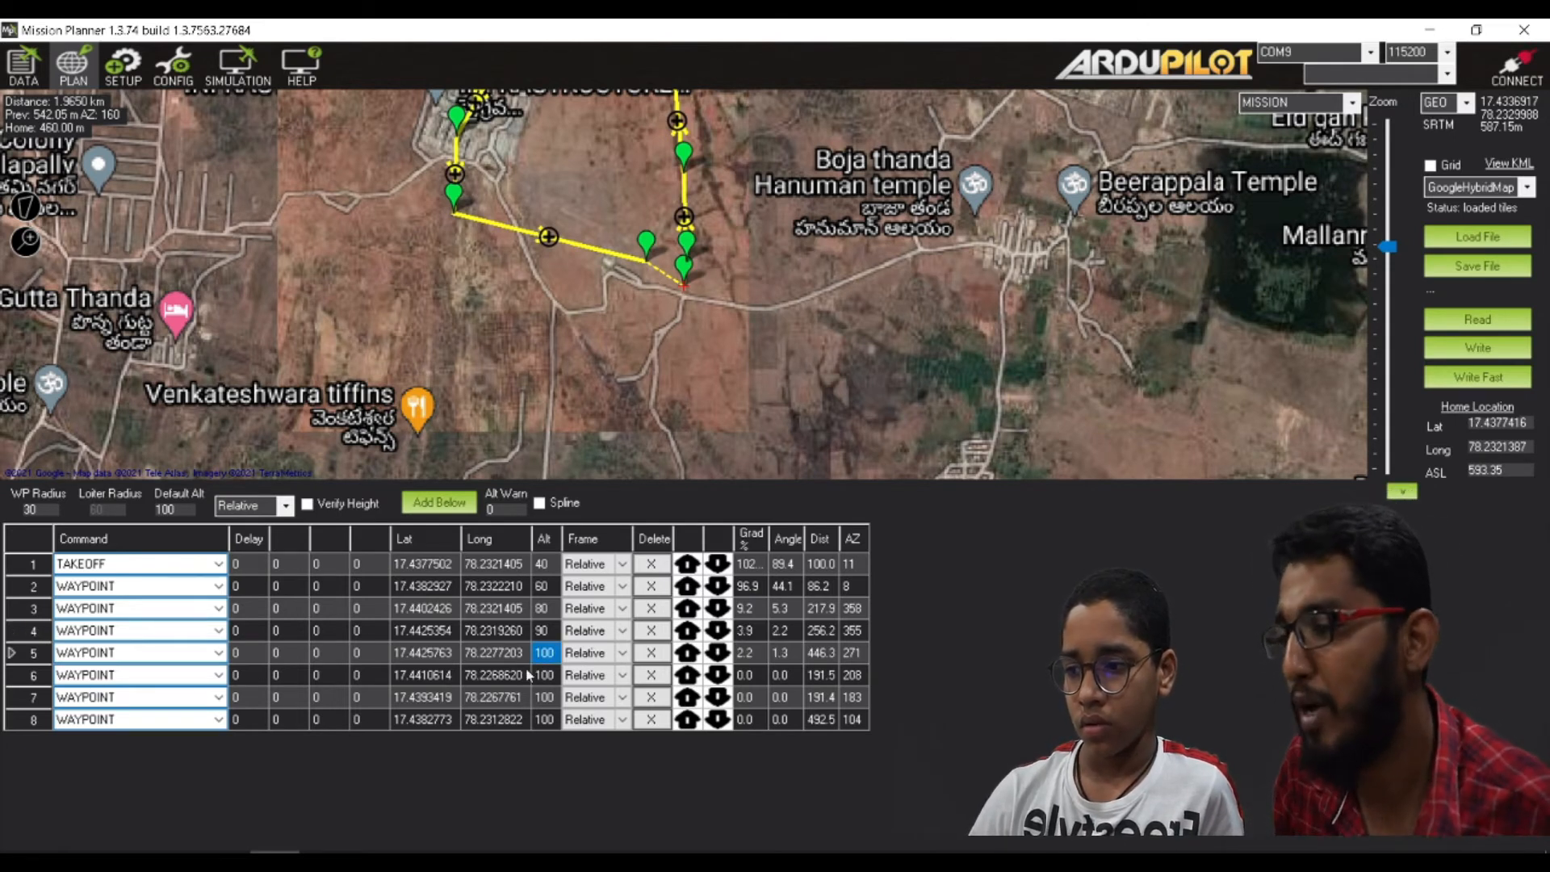
pyautogui.click(554, 676)
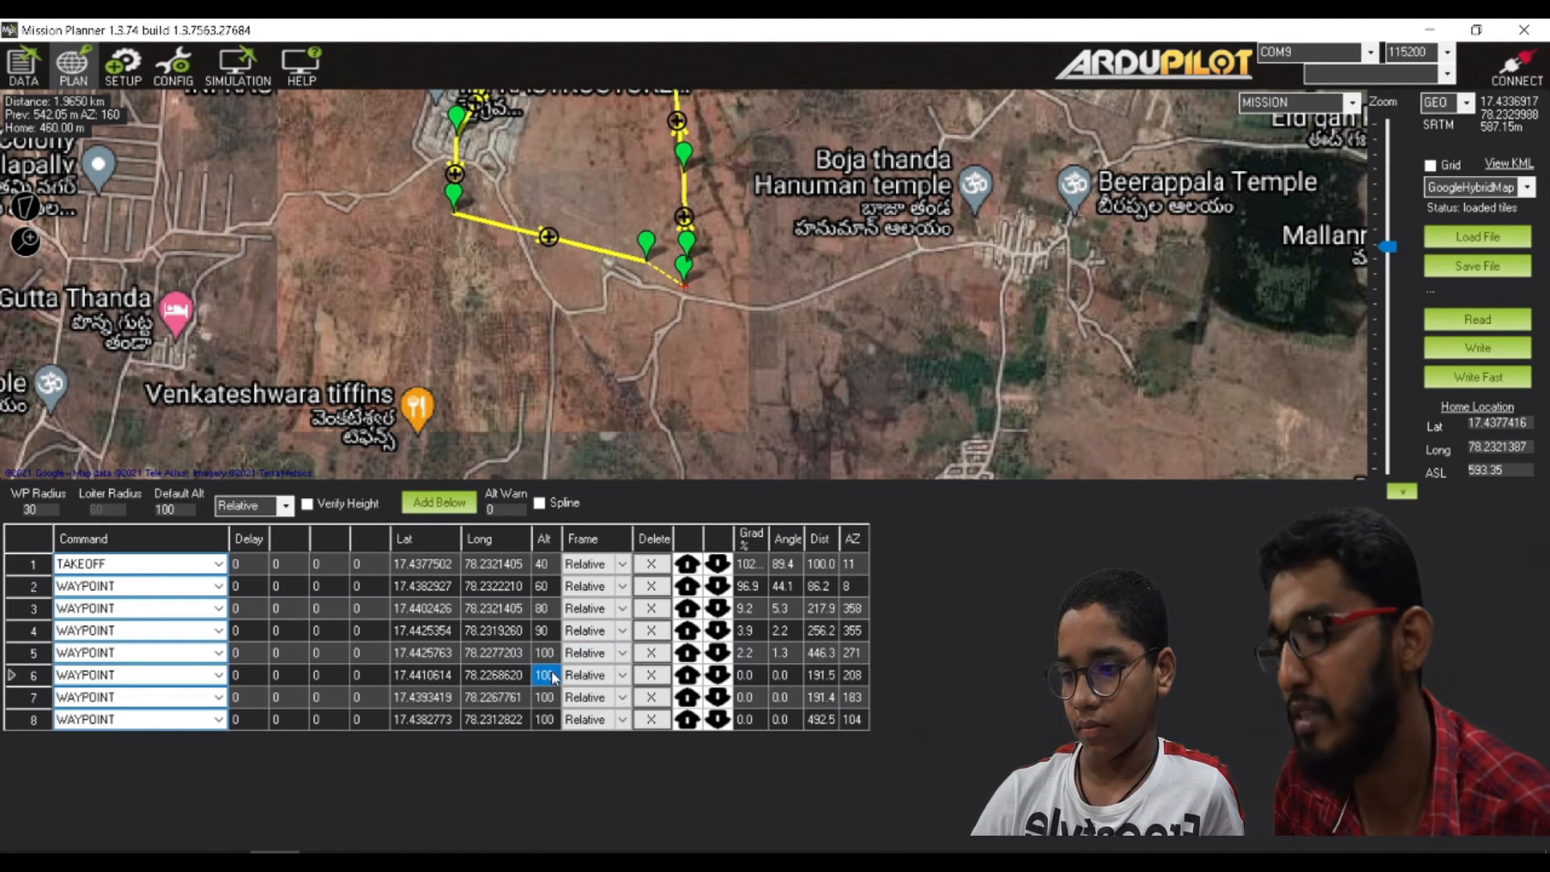
pyautogui.write('120')
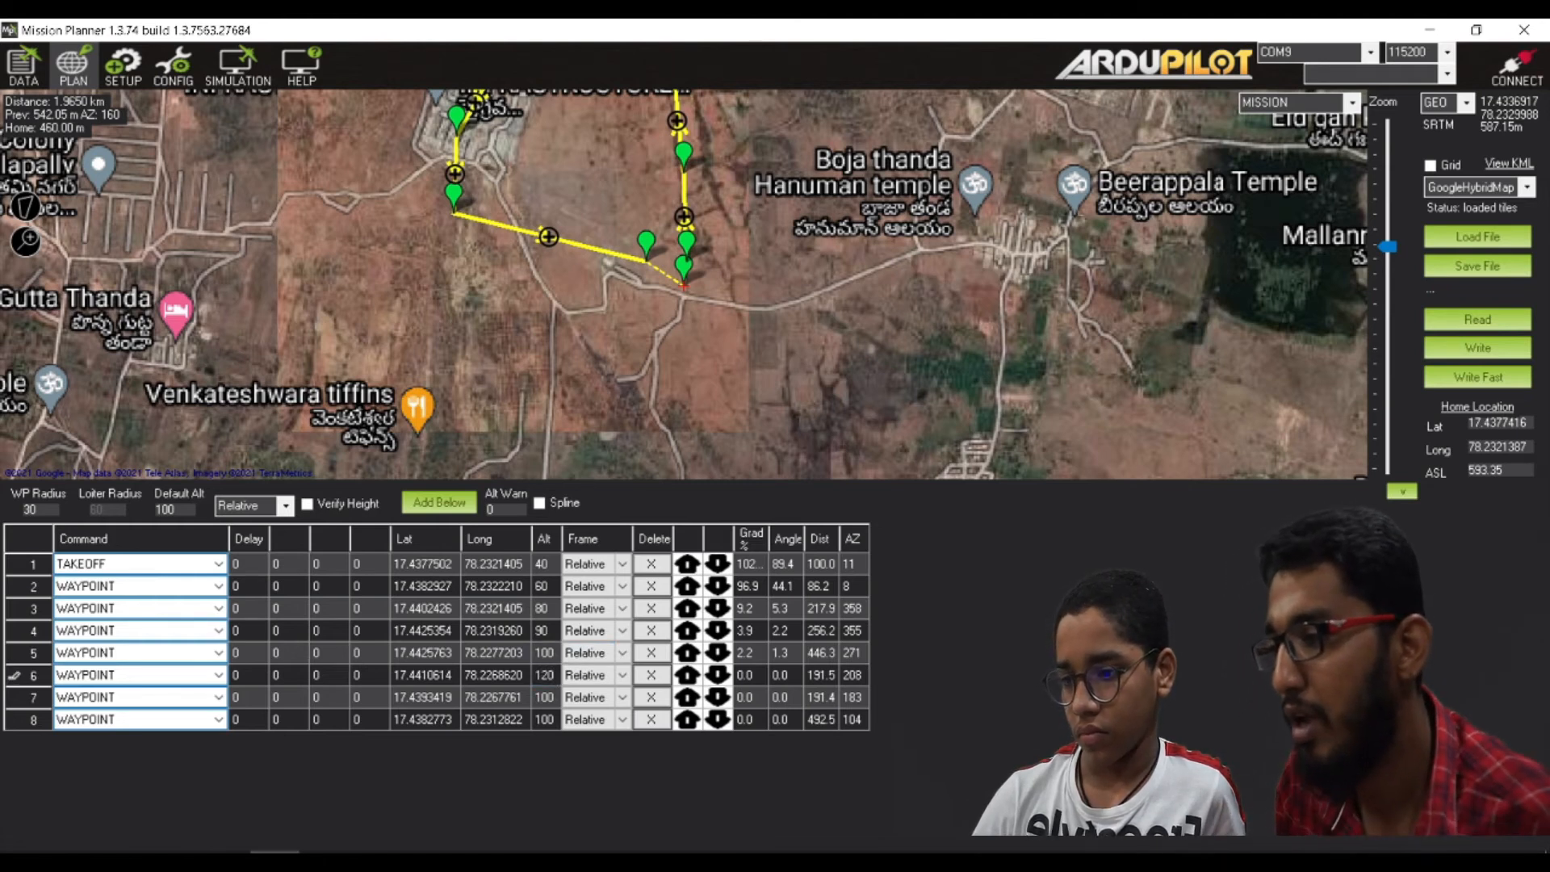
pyautogui.click(554, 699)
pyautogui.write('150')
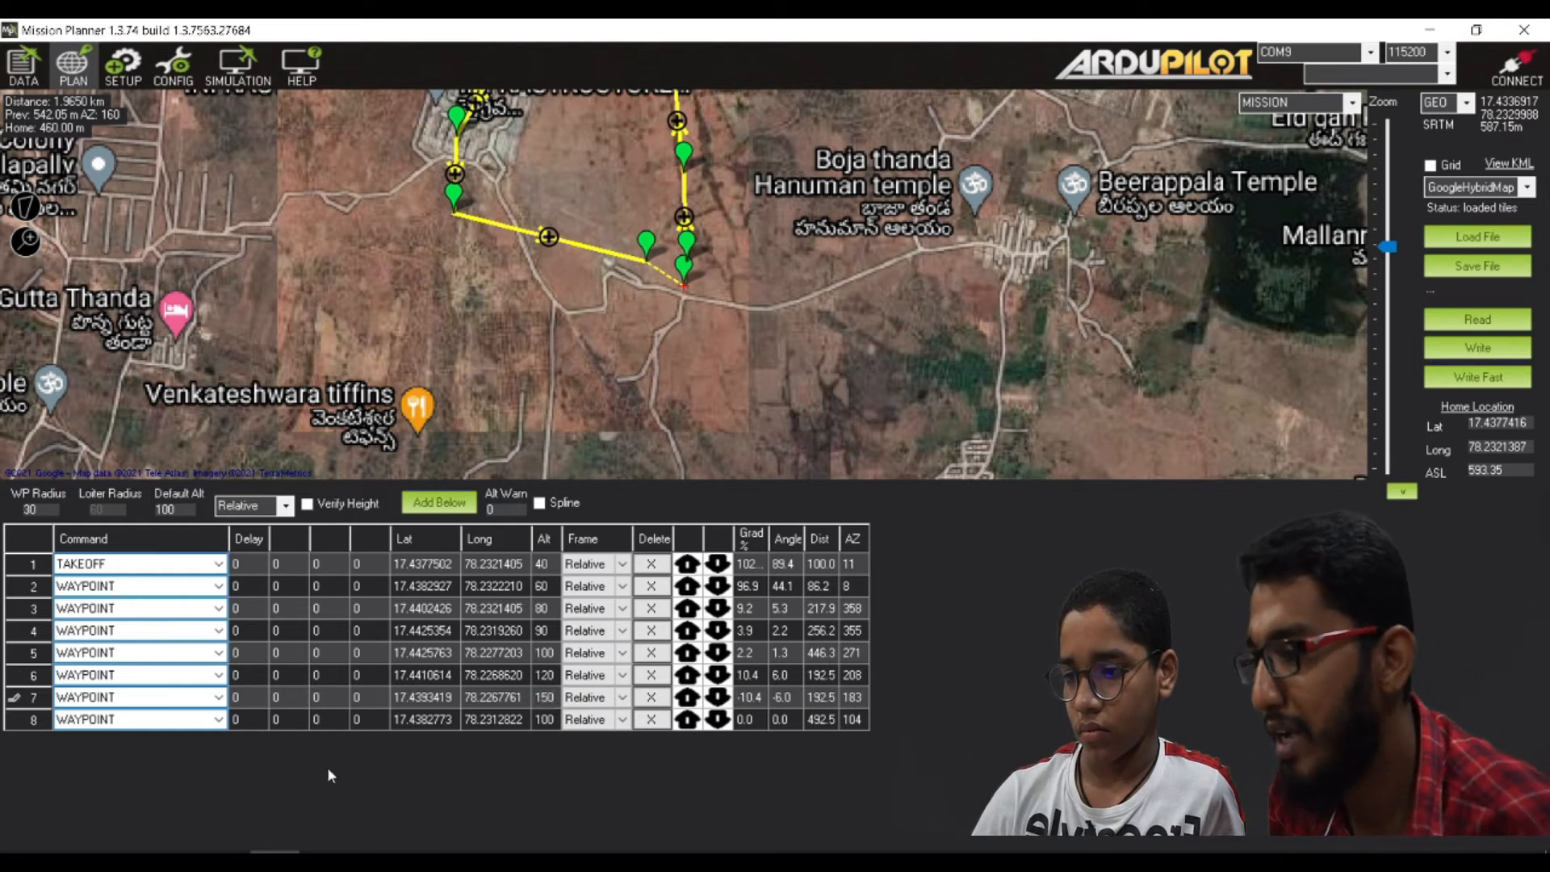
pyautogui.click(553, 721)
pyautogui.write('180')
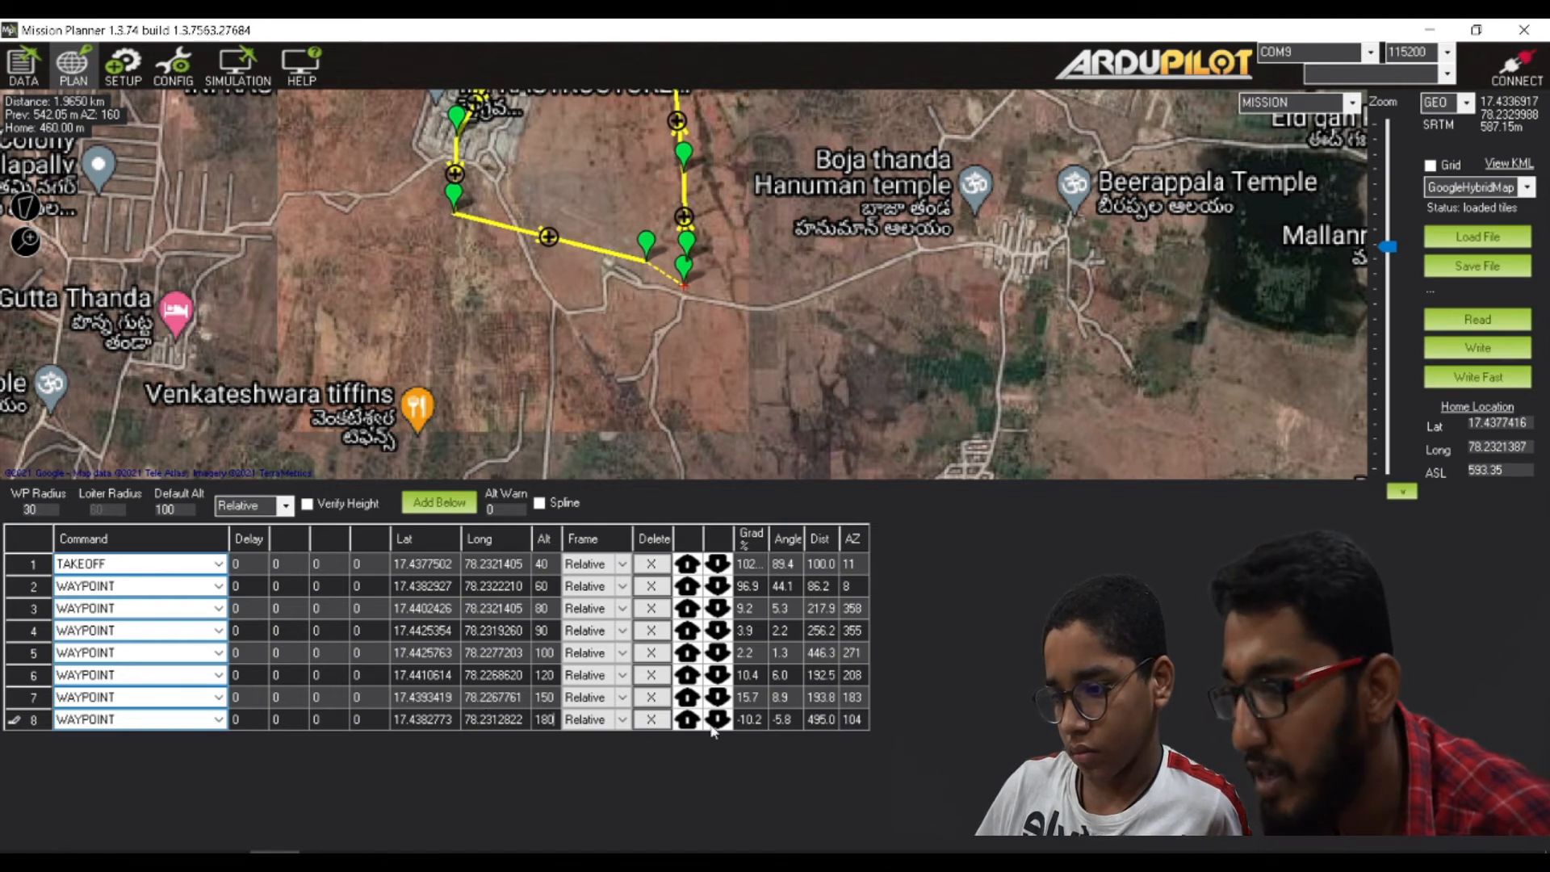
# Step: Append a ninth mission item after the last waypoint and set its command to RETURN_TO_LAUNCH
pyautogui.click(432, 510)
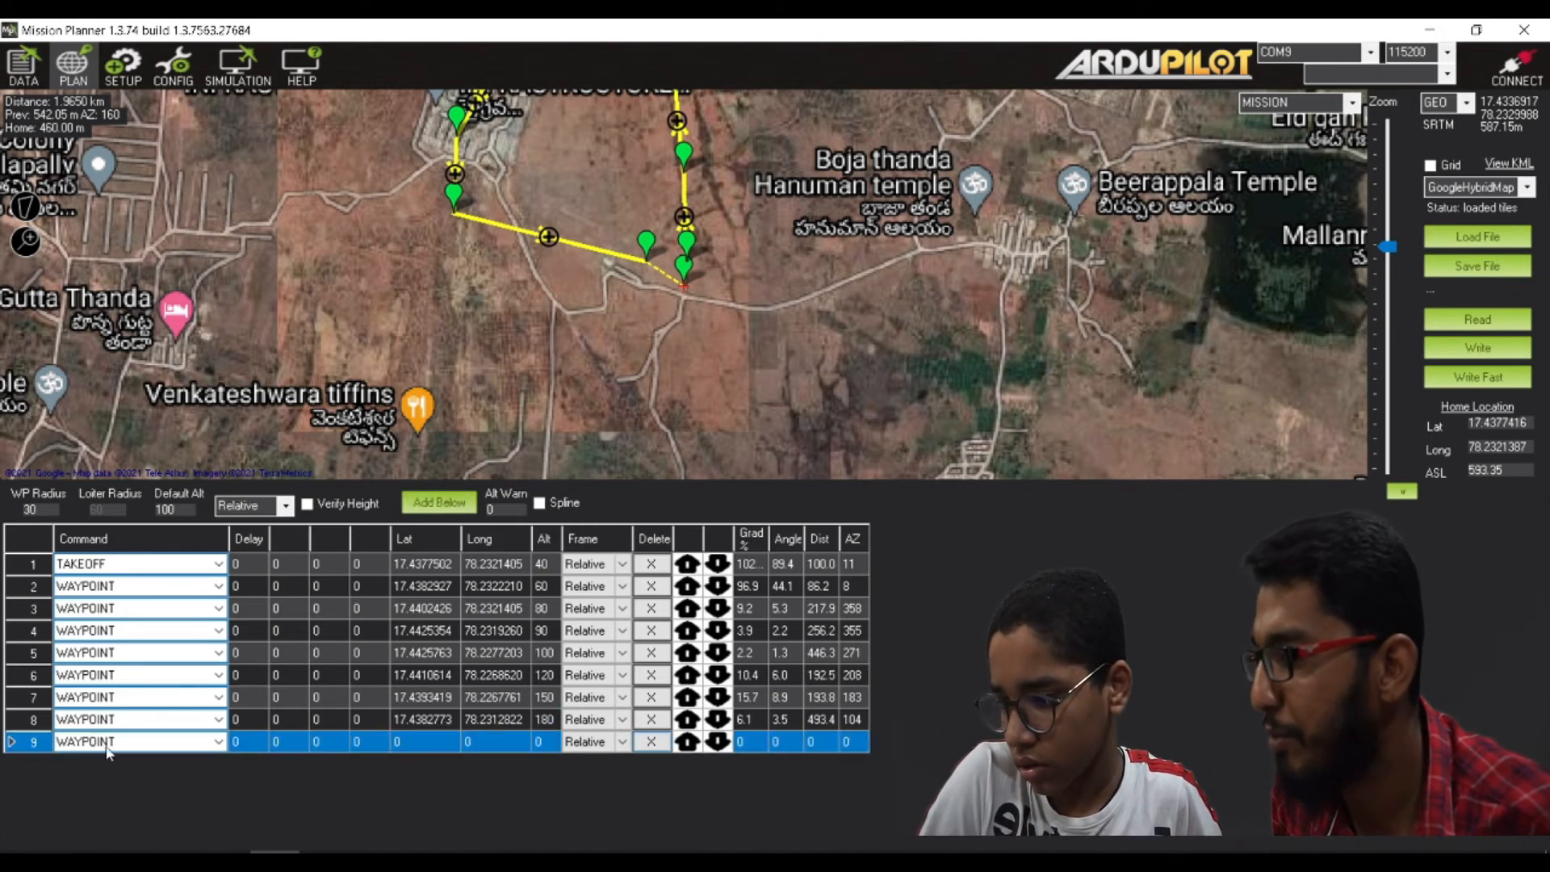
pyautogui.click(220, 743)
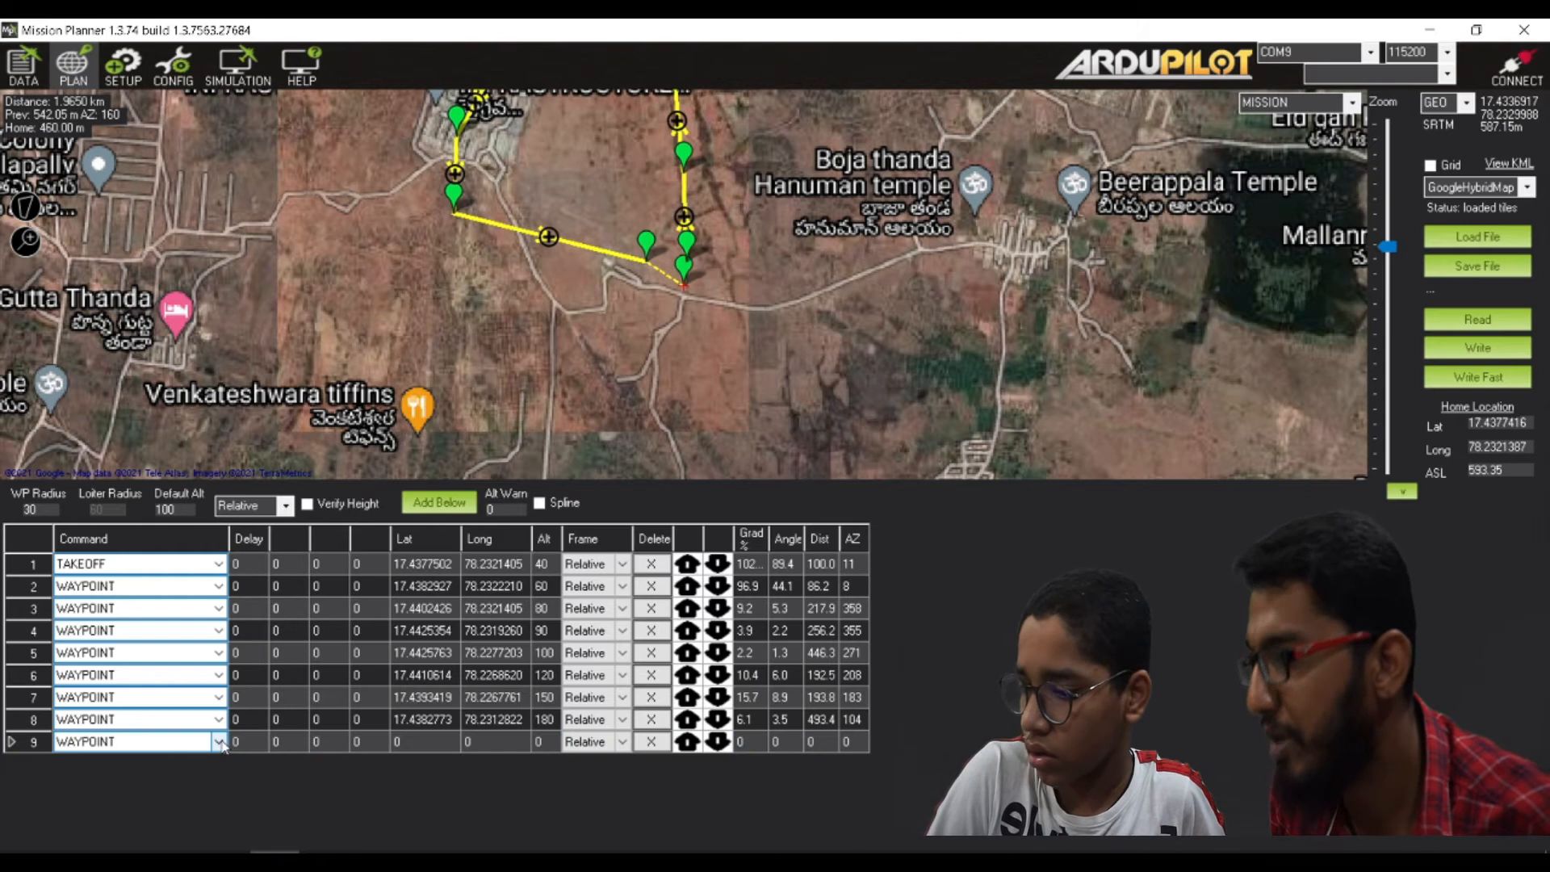
pyautogui.click(220, 743)
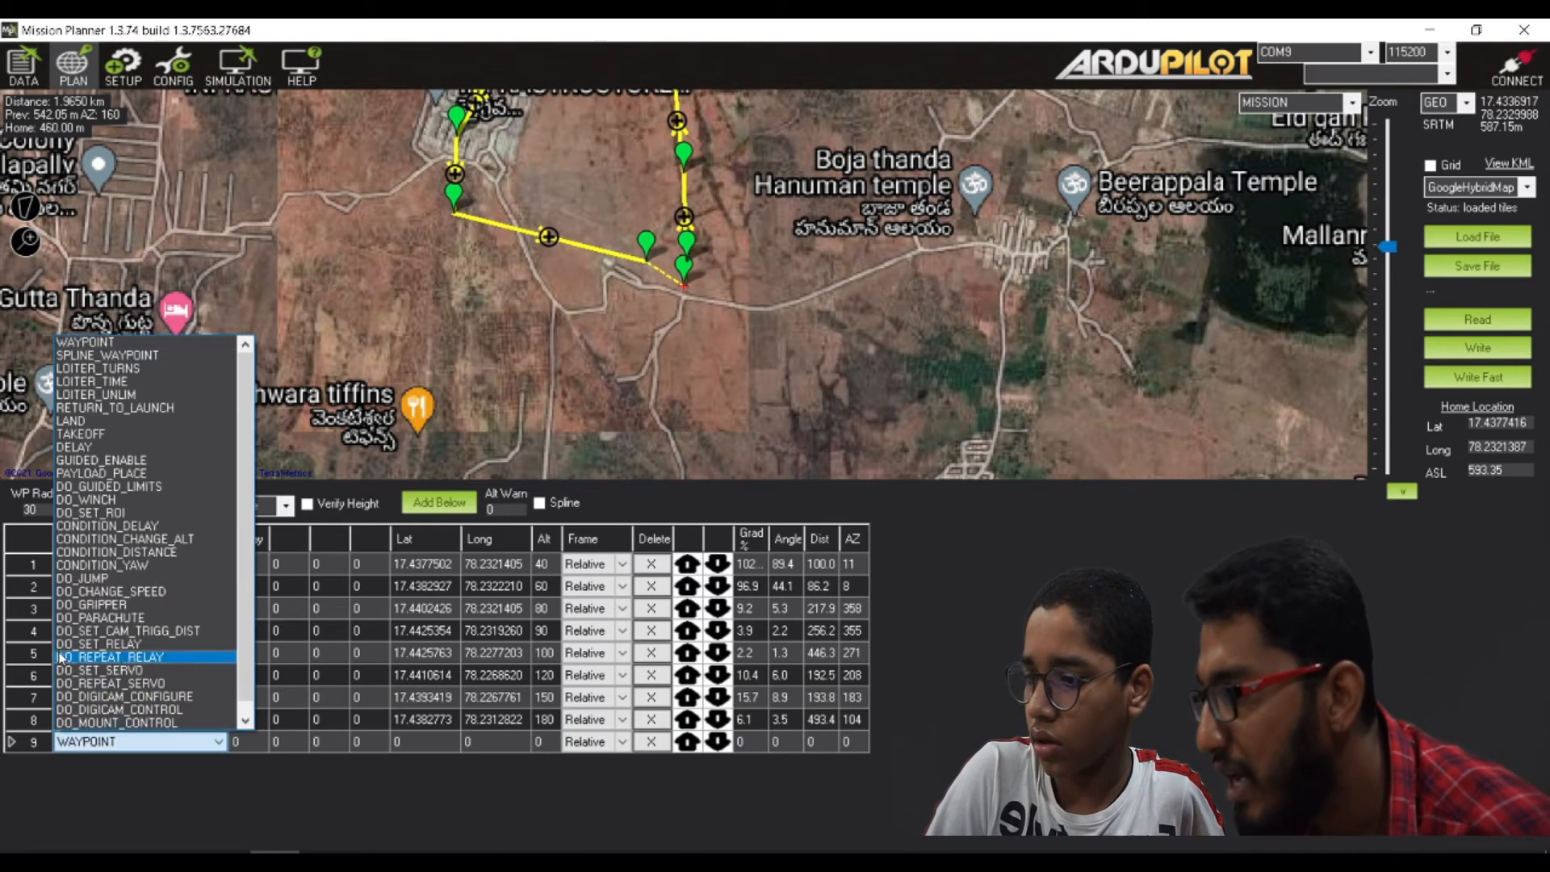
pyautogui.click(93, 409)
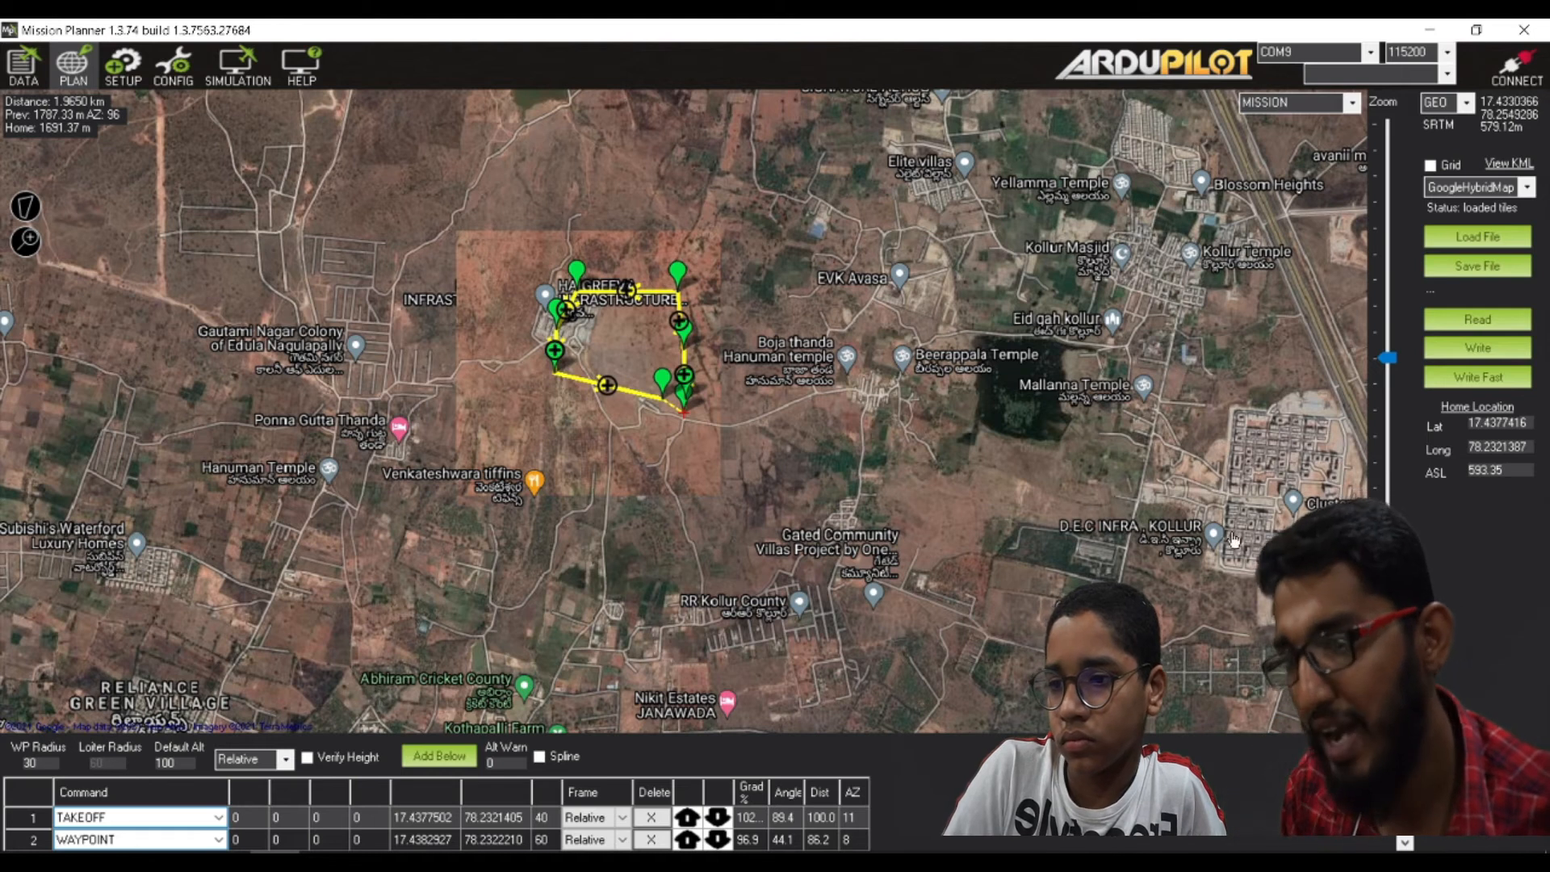
# Step: Save the mission to the Desktop as a waypoints file named "quad test guided mission"
pyautogui.click(1475, 334)
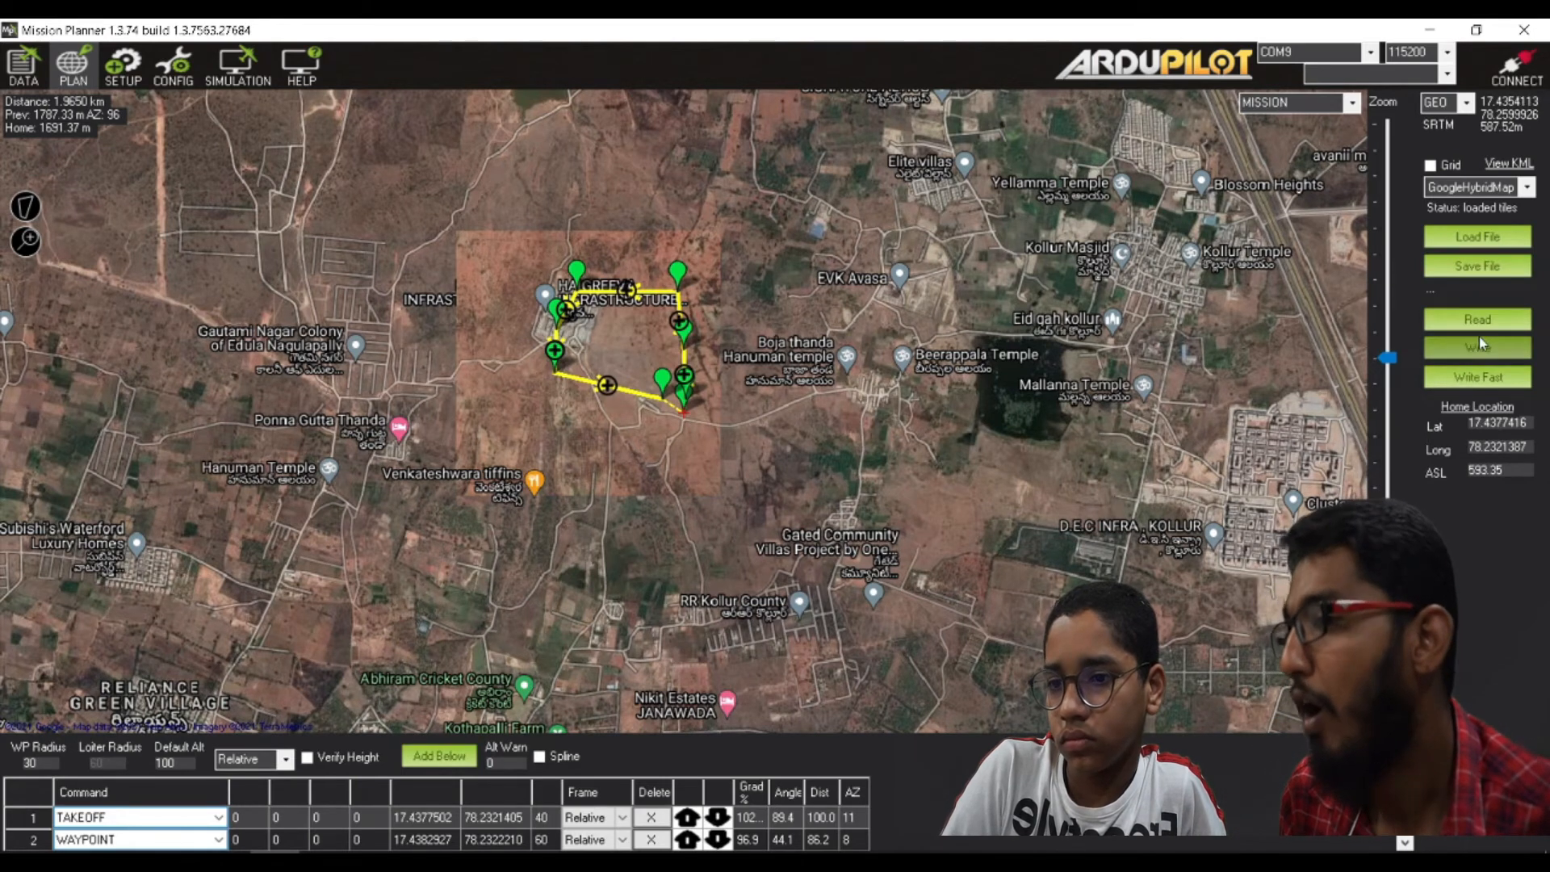
pyautogui.click(1451, 275)
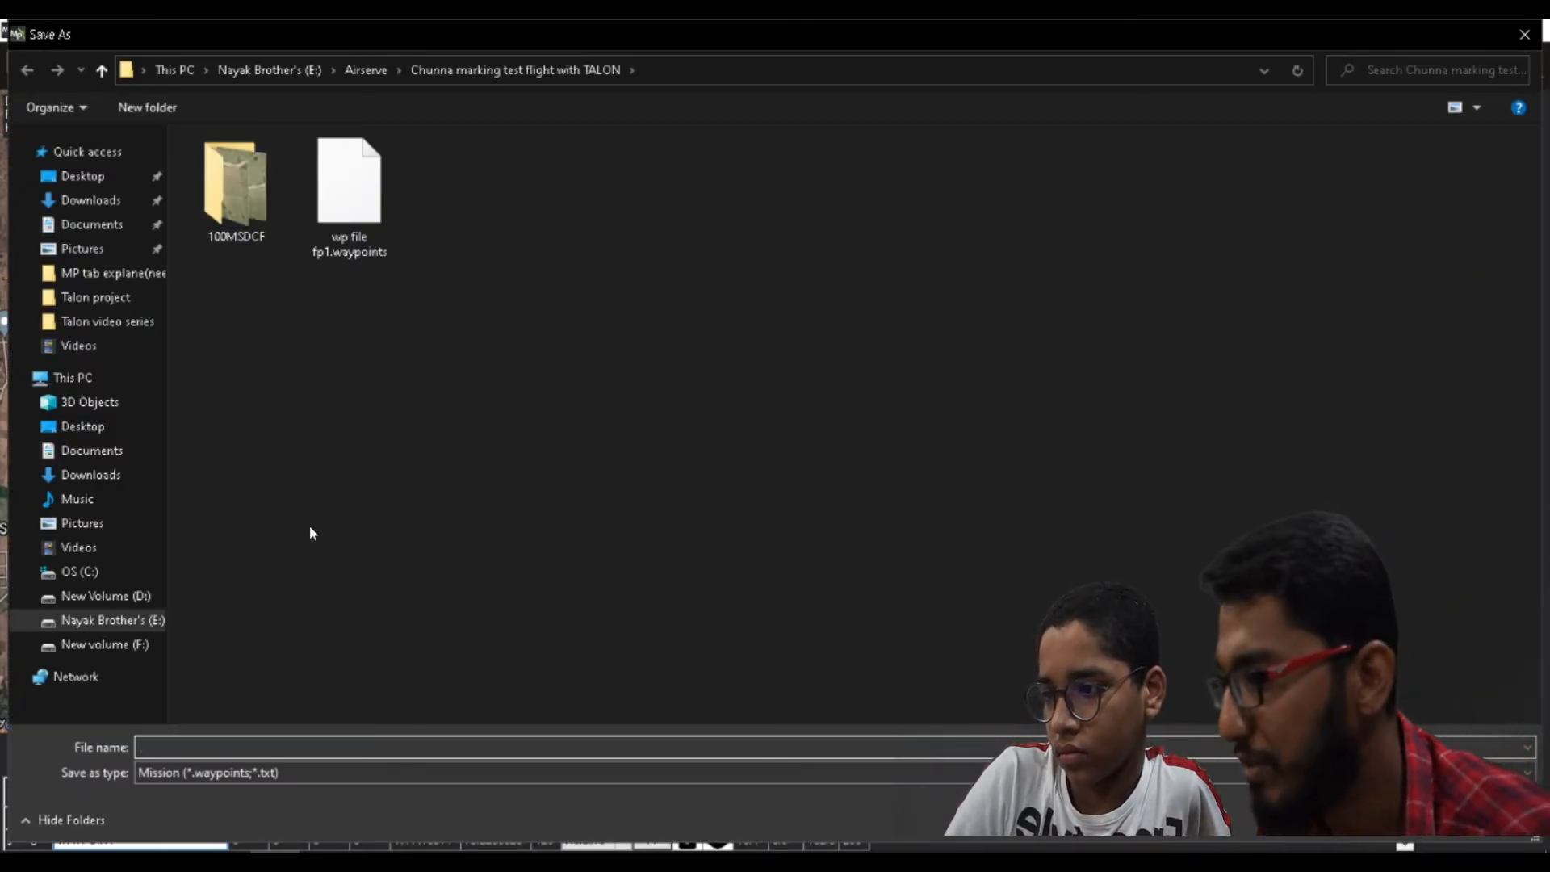
pyautogui.click(75, 182)
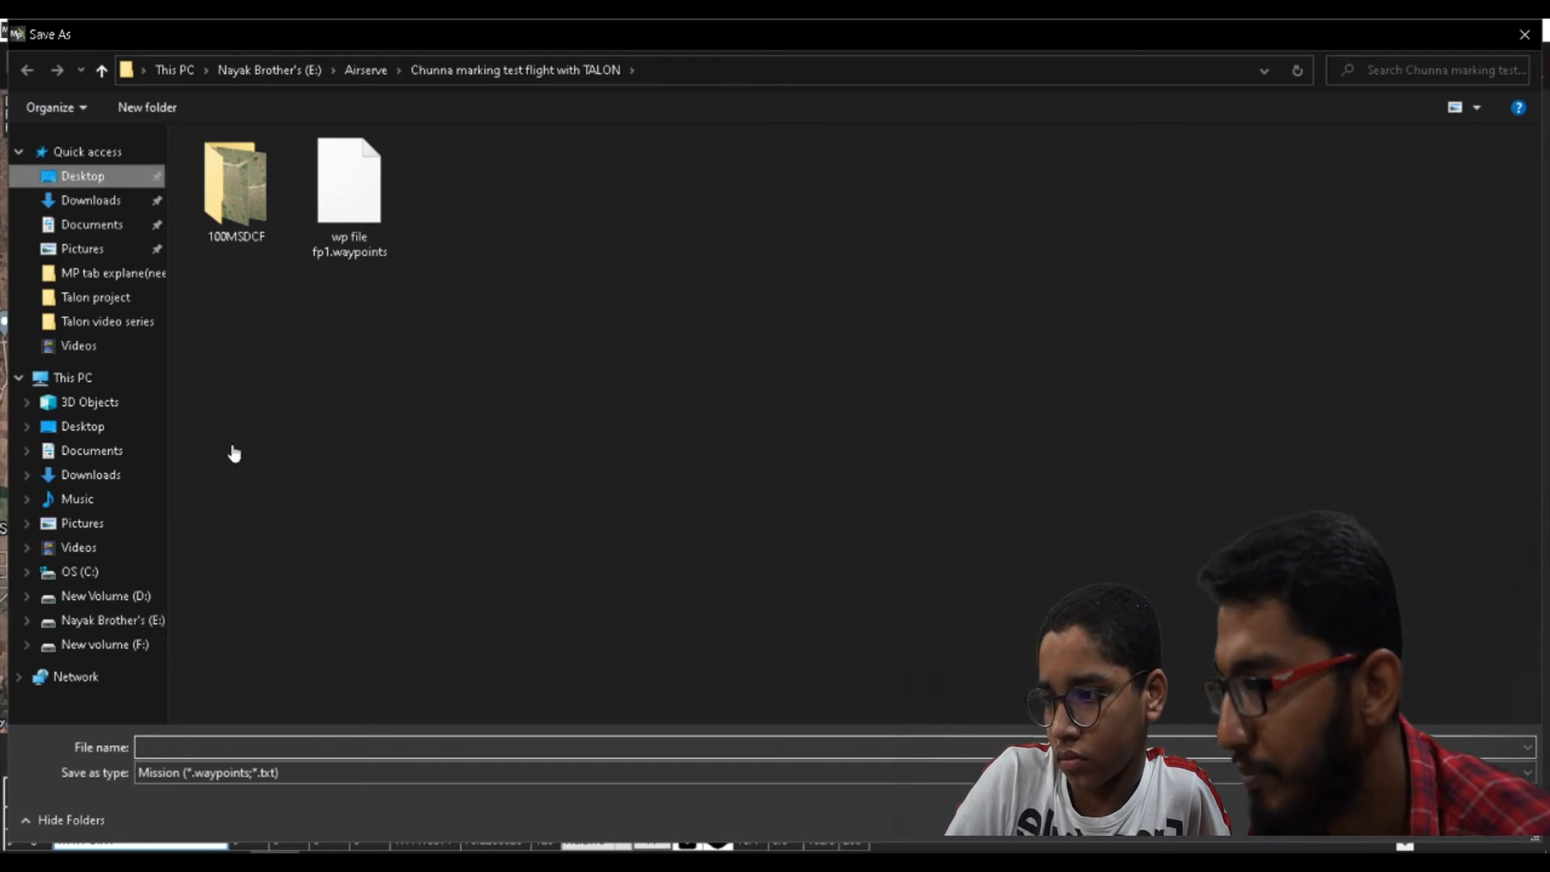
pyautogui.click(315, 746)
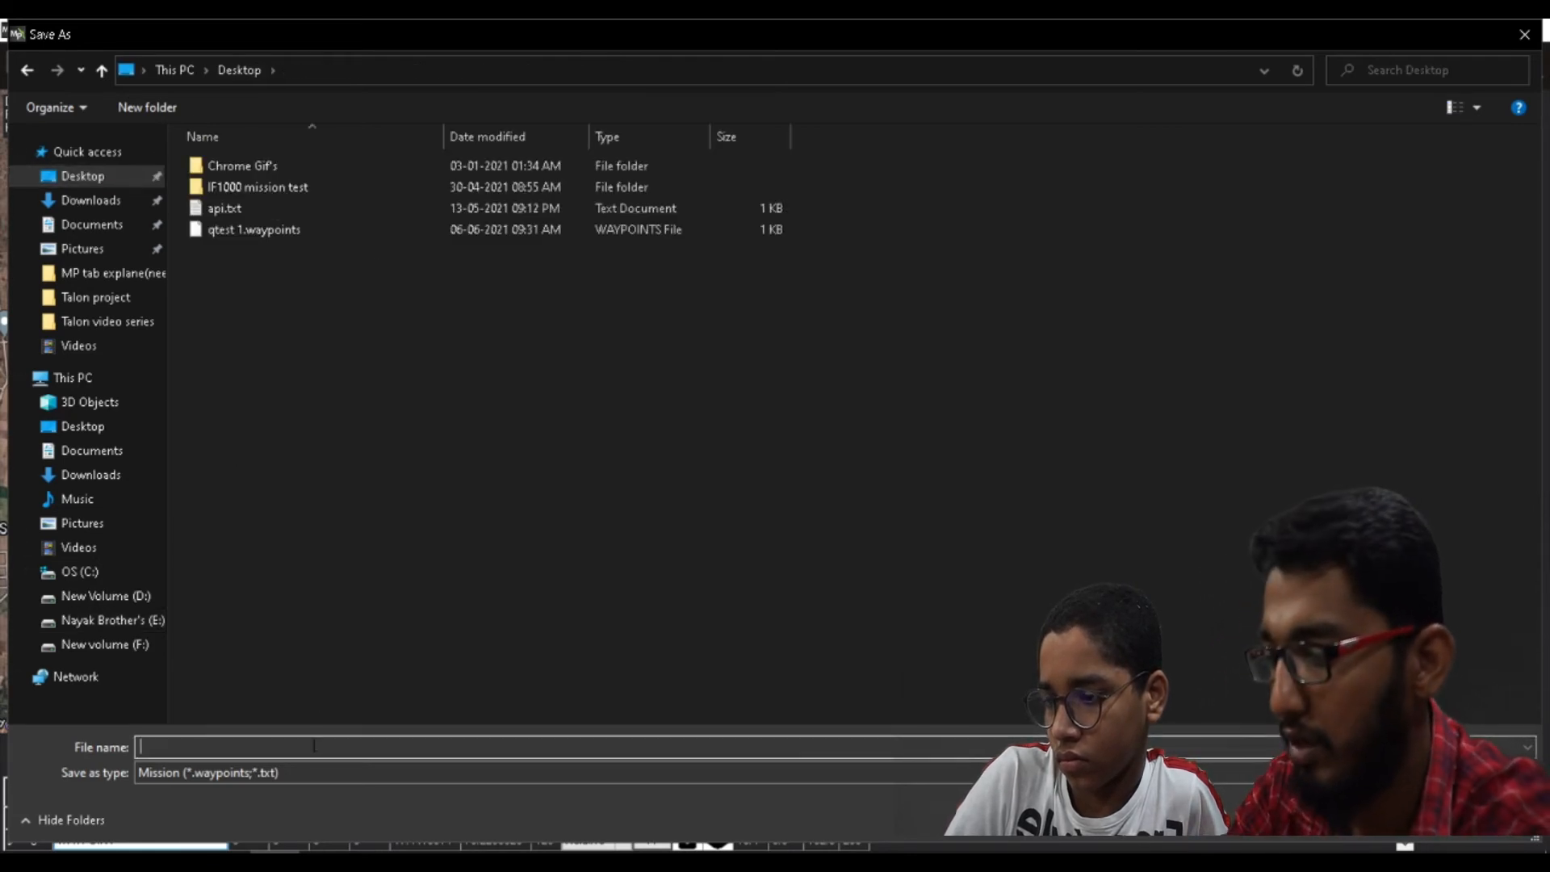
pyautogui.write('quad test ')
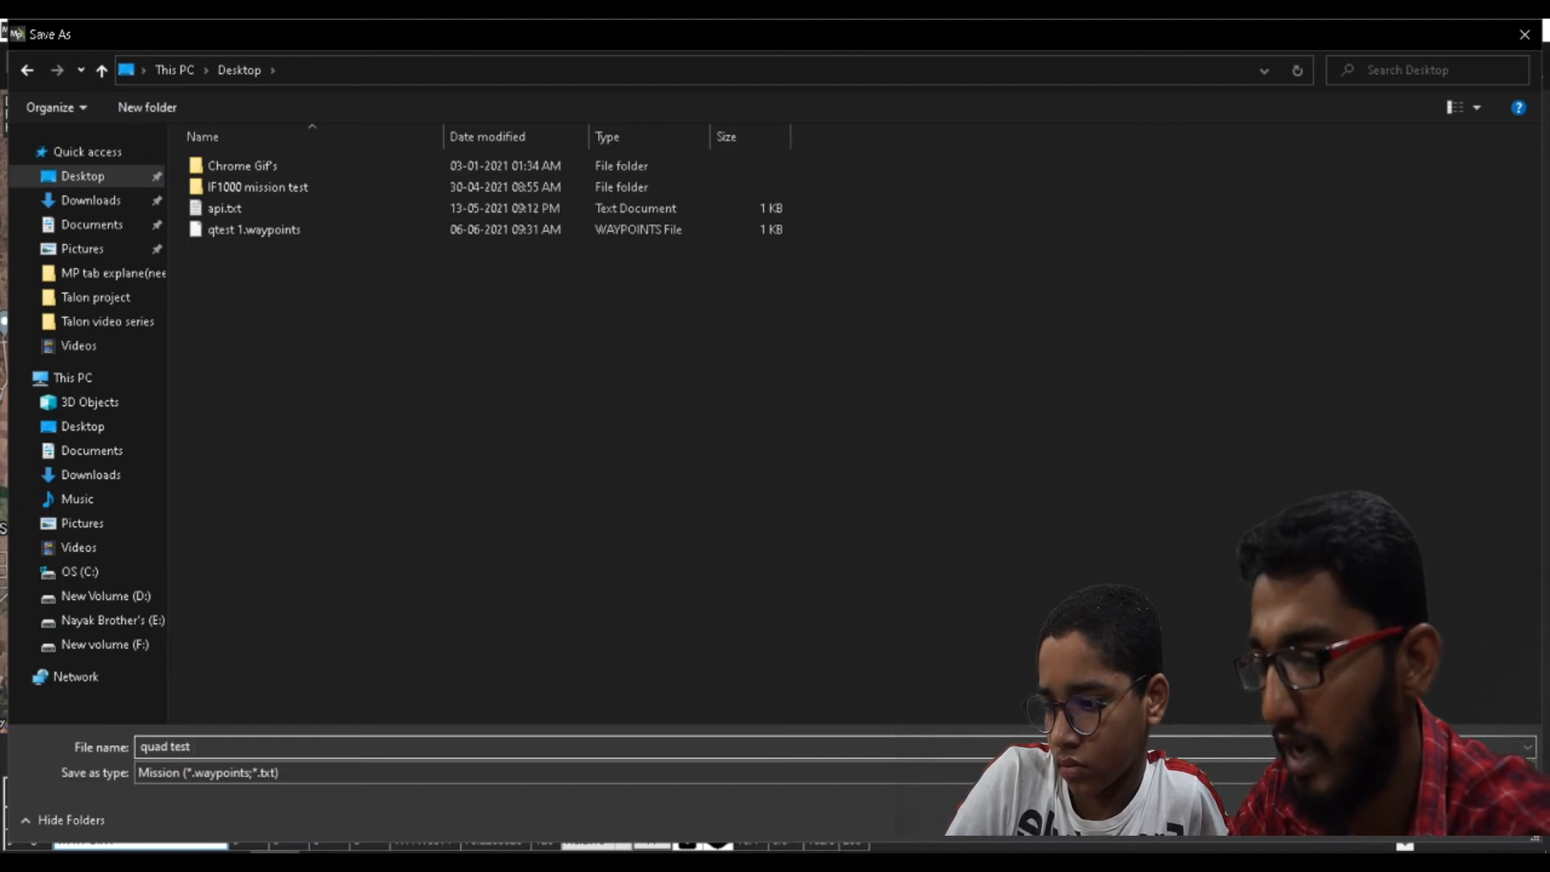
pyautogui.write('guided mission')
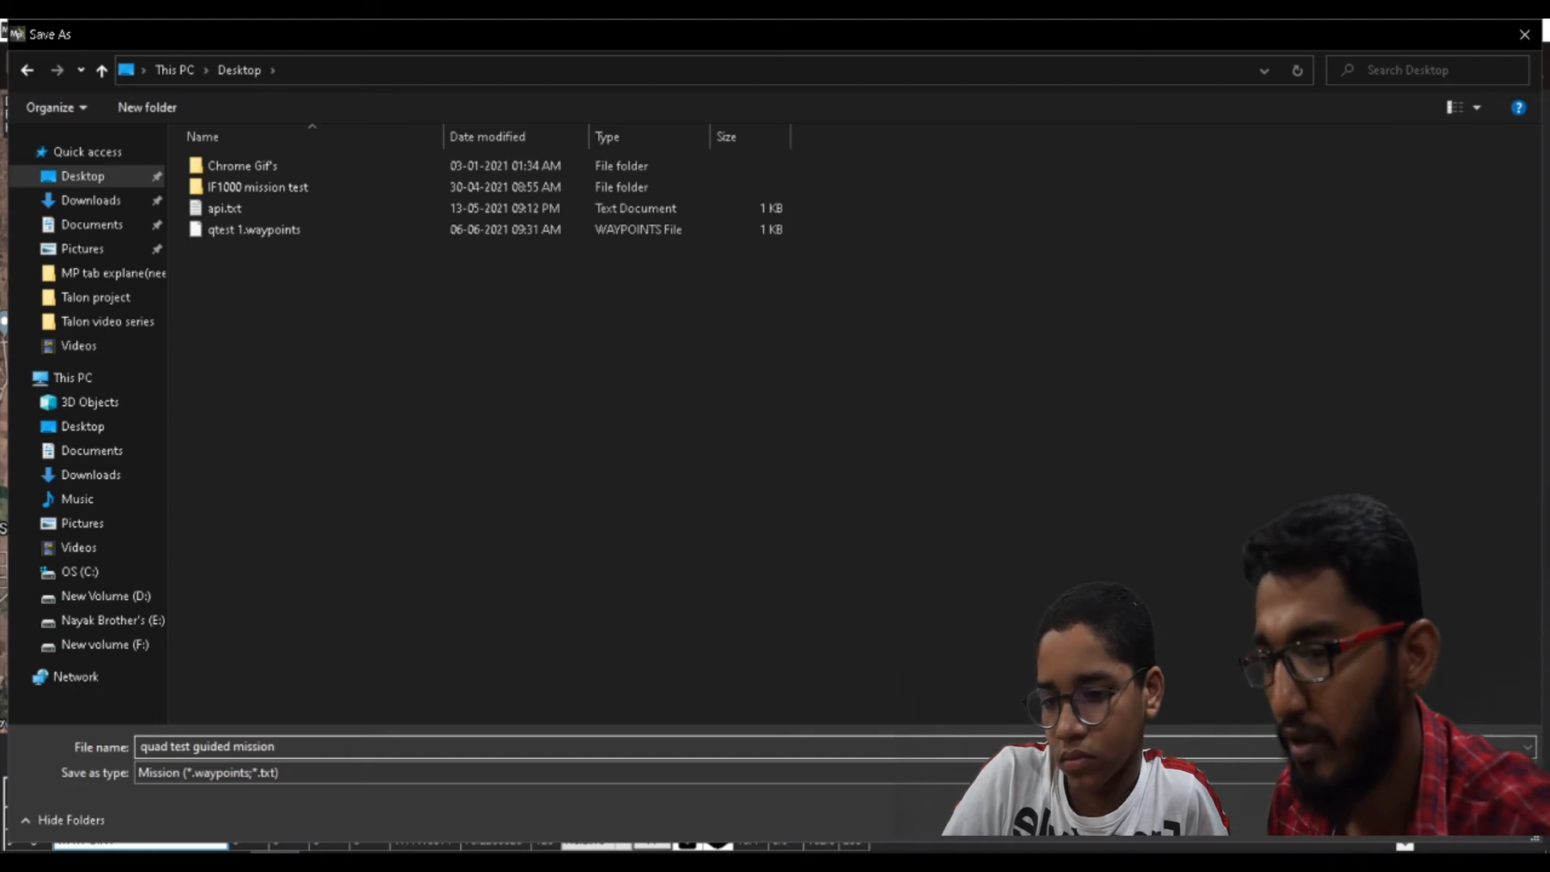
pyautogui.press('Return')
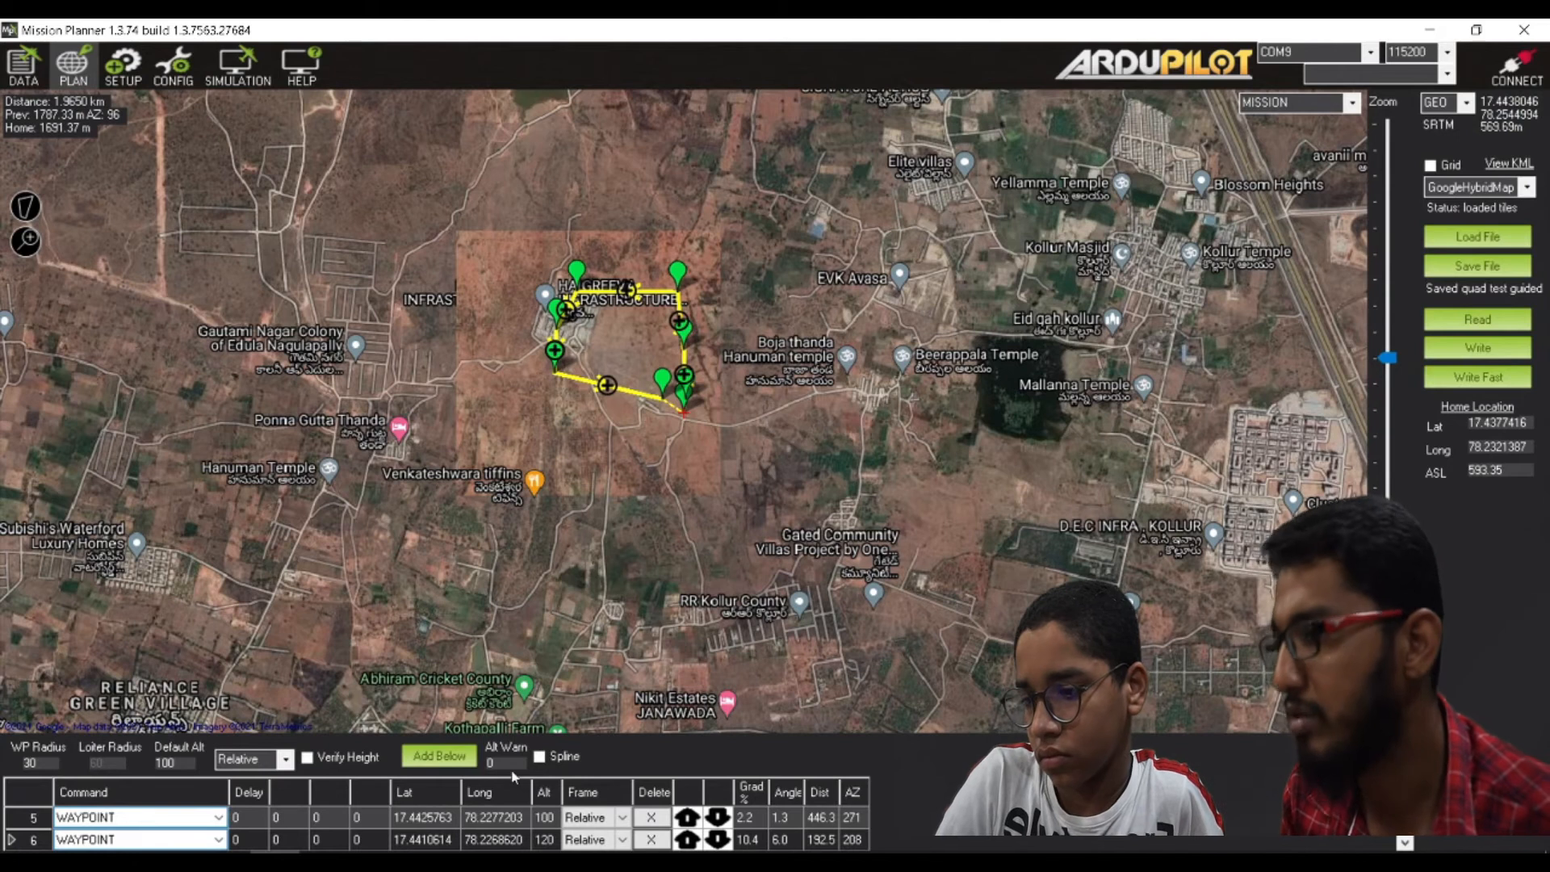
# Step: Clear the current mission from the map so that all planned waypoints are removed
pyautogui.rightClick(583, 445)
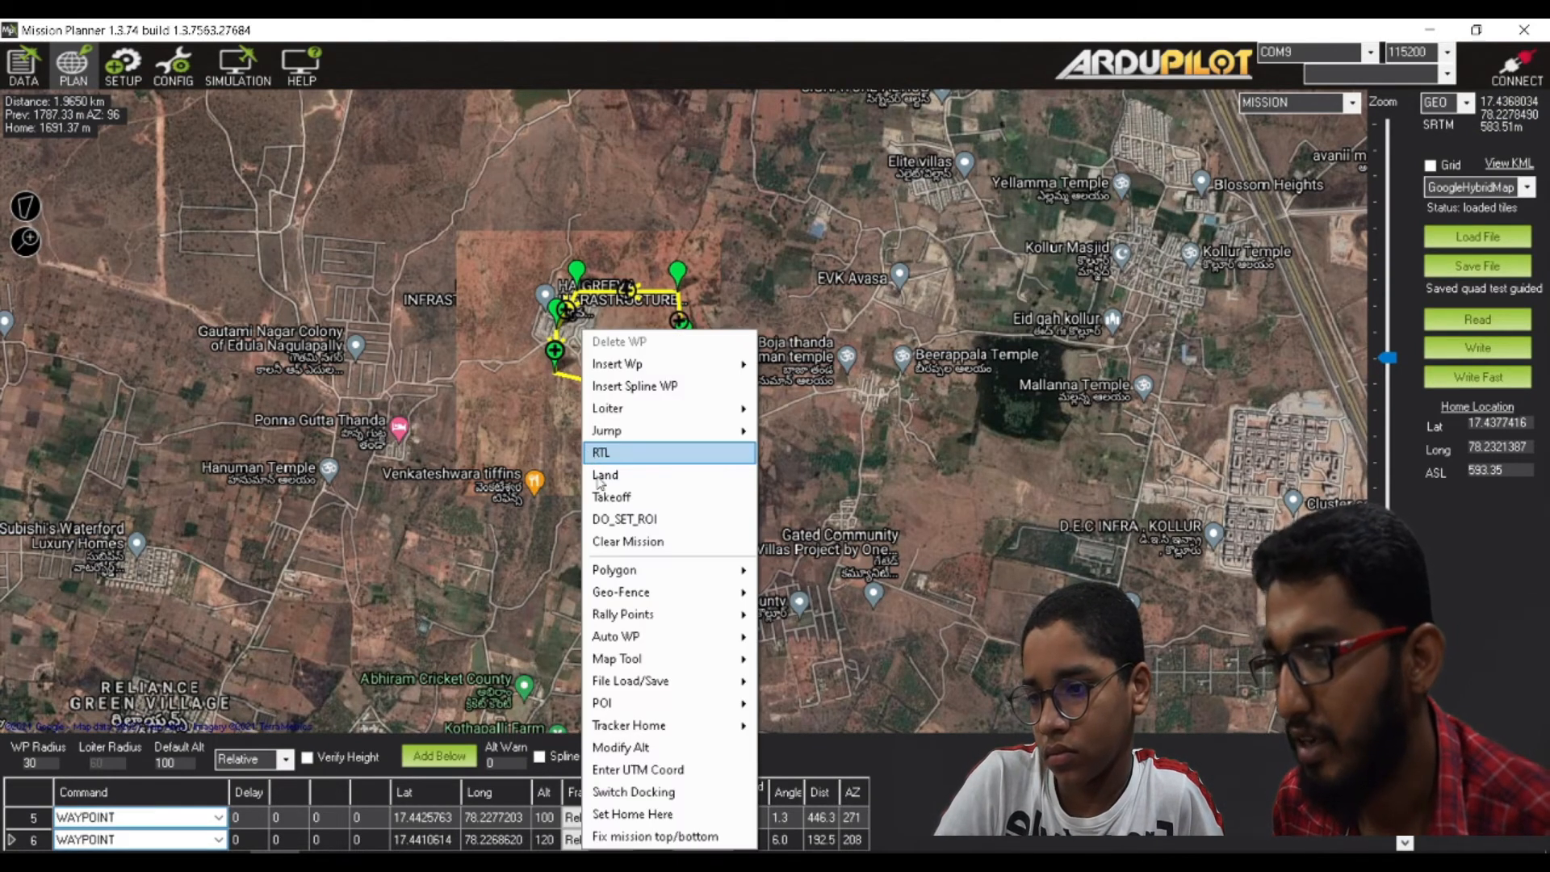
pyautogui.click(602, 542)
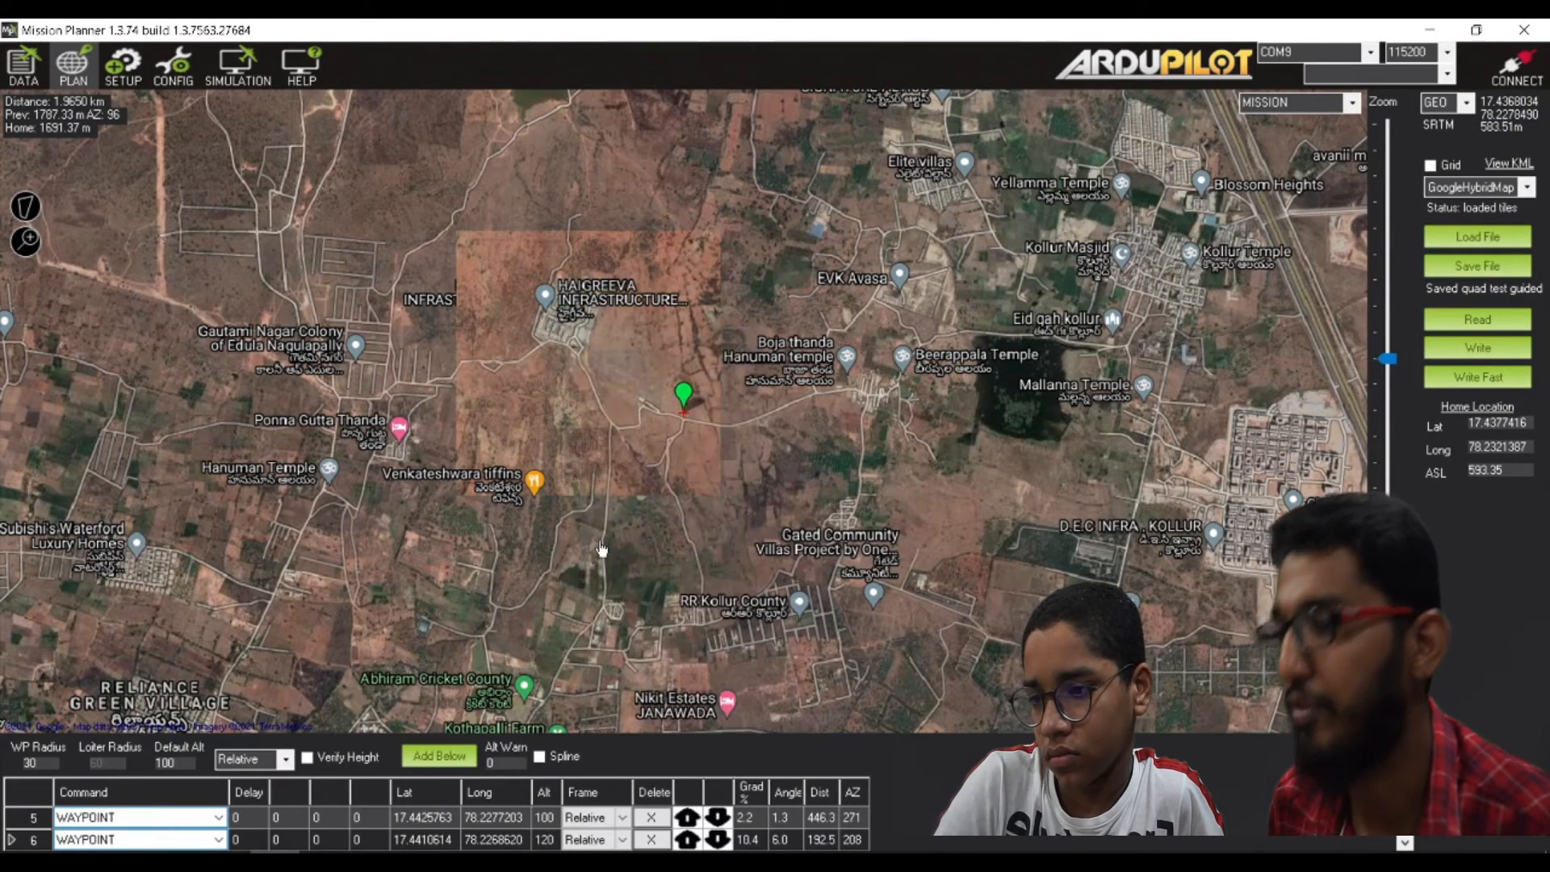
pyautogui.rightClick(546, 408)
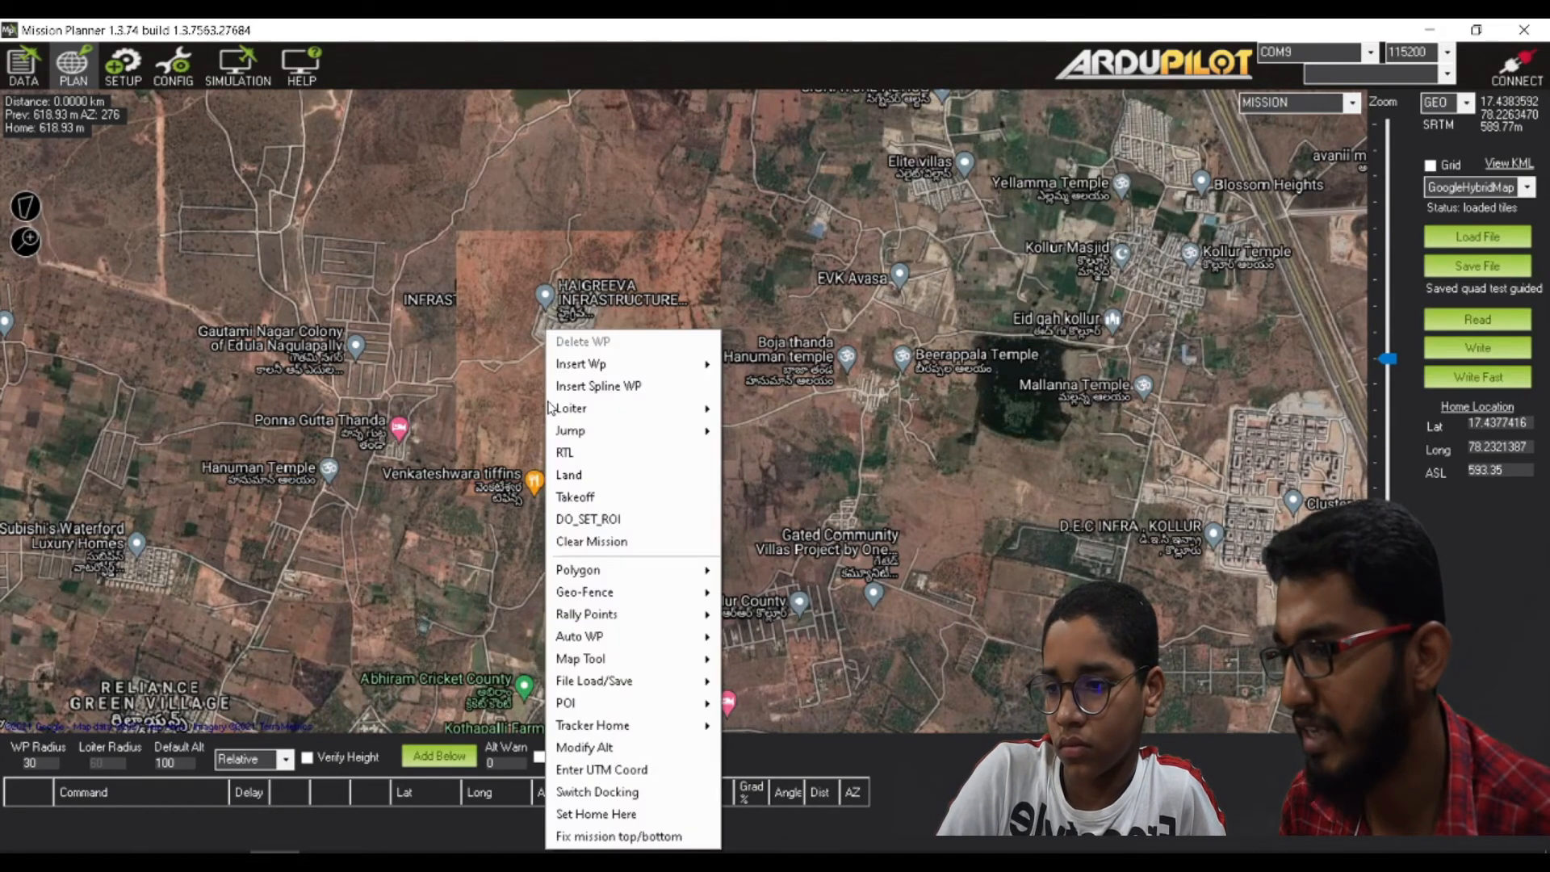
pyautogui.click(599, 543)
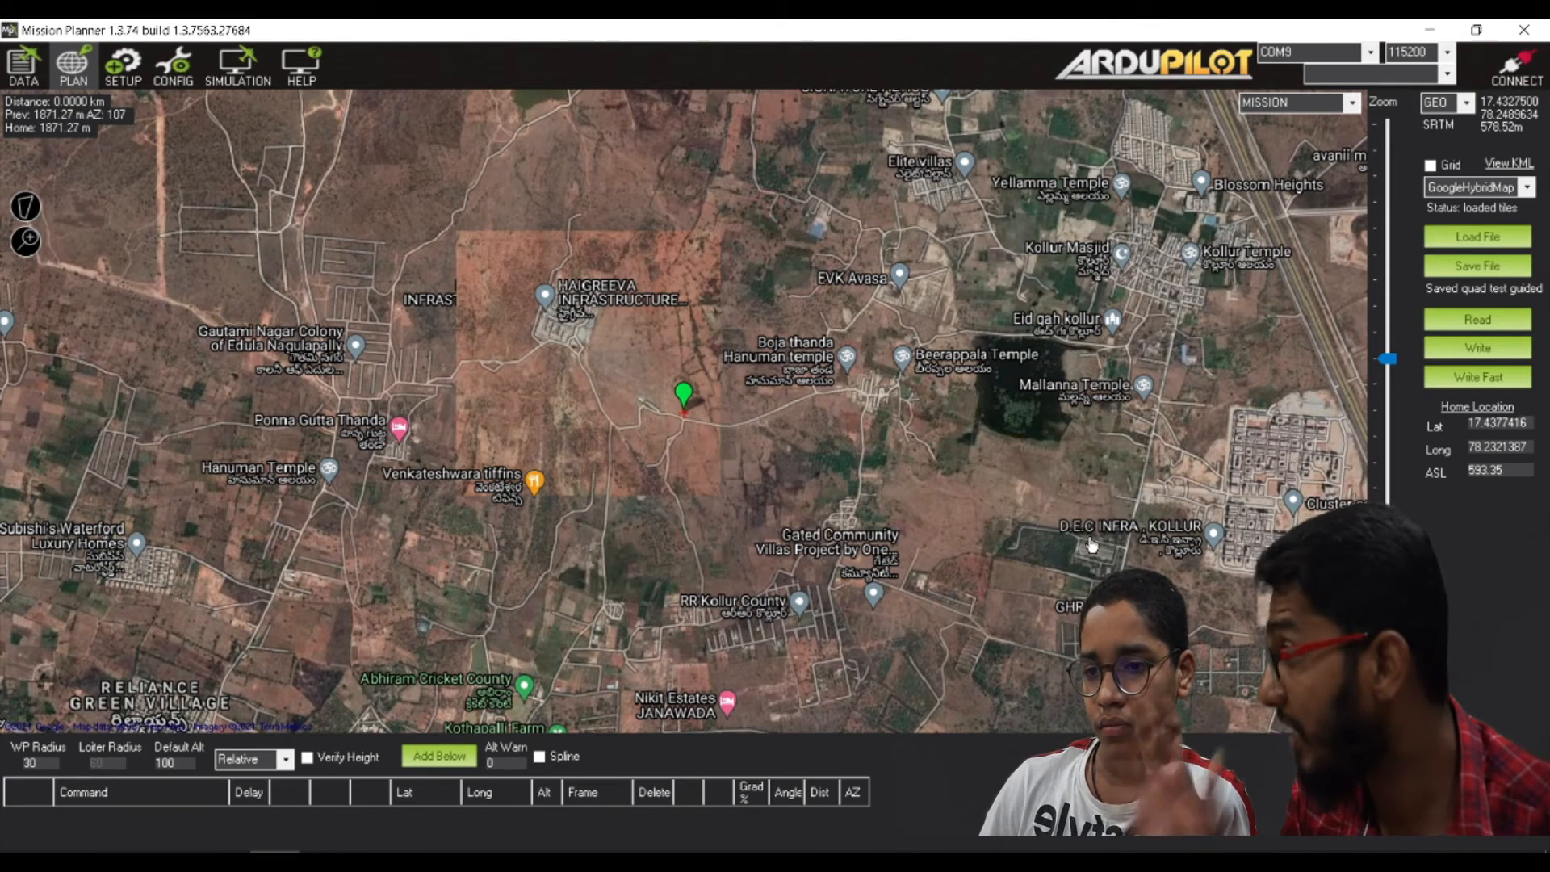
# Step: Load "quad test guided mission.waypoints" from the Desktop and reset the home position to the loaded coordinates
pyautogui.click(1460, 236)
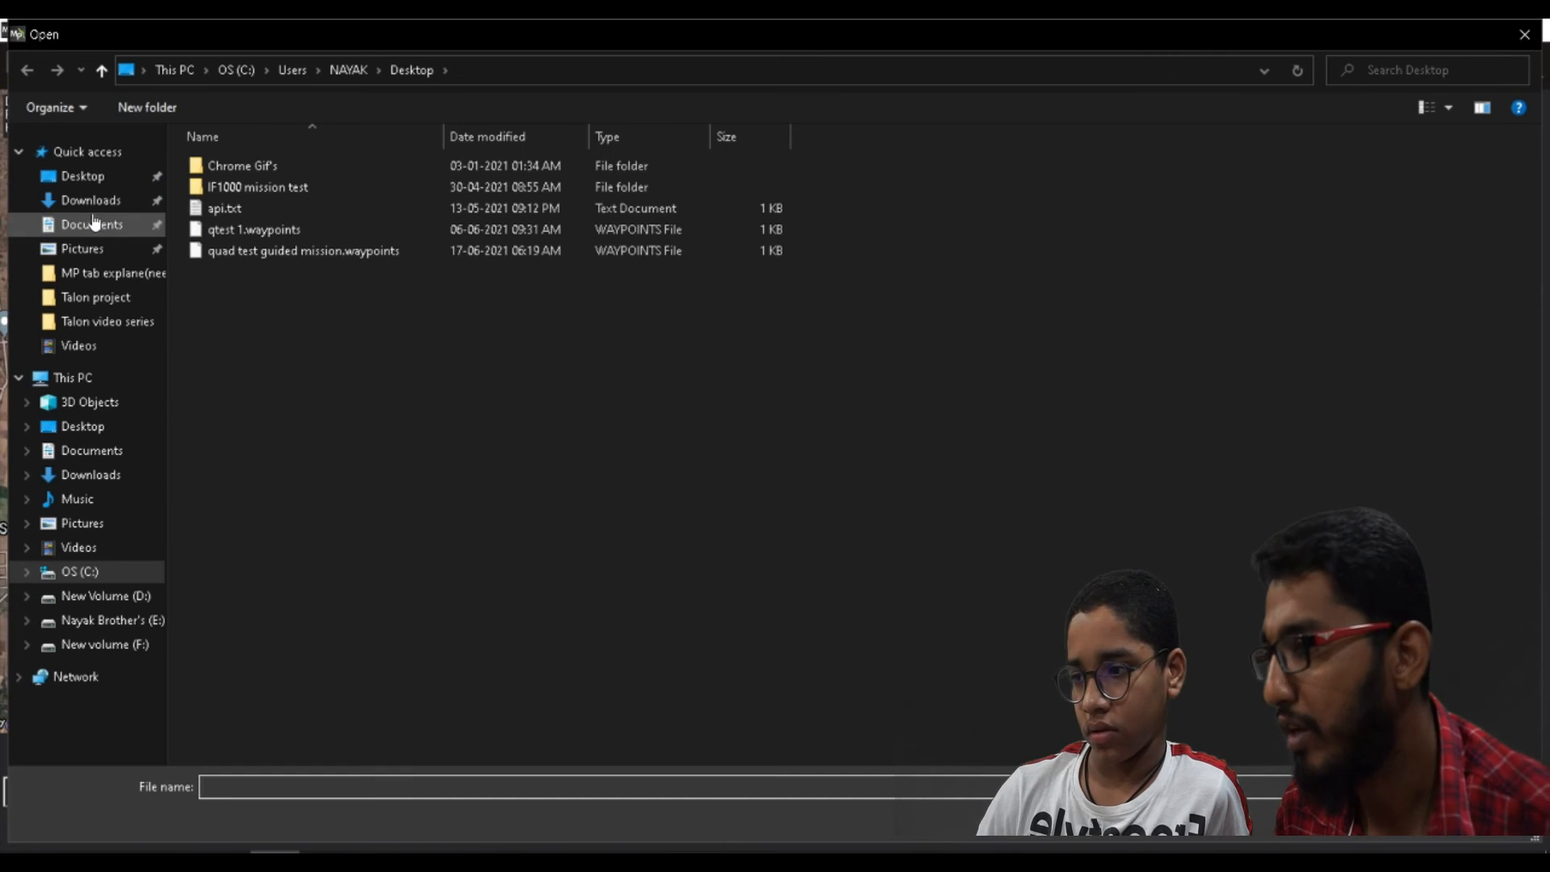
pyautogui.click(80, 176)
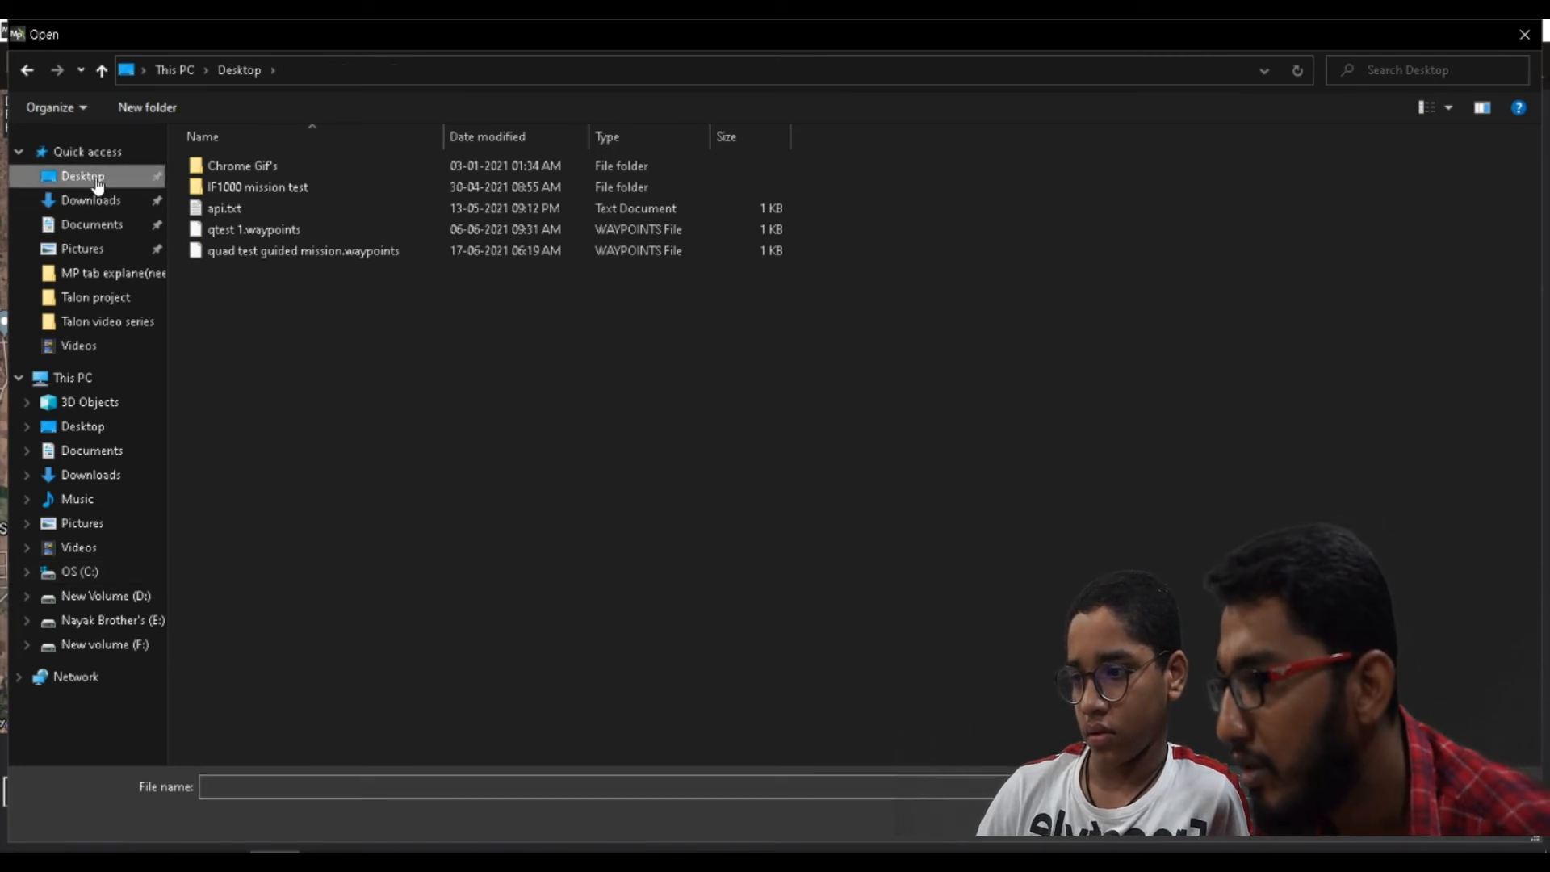
pyautogui.doubleClick(306, 252)
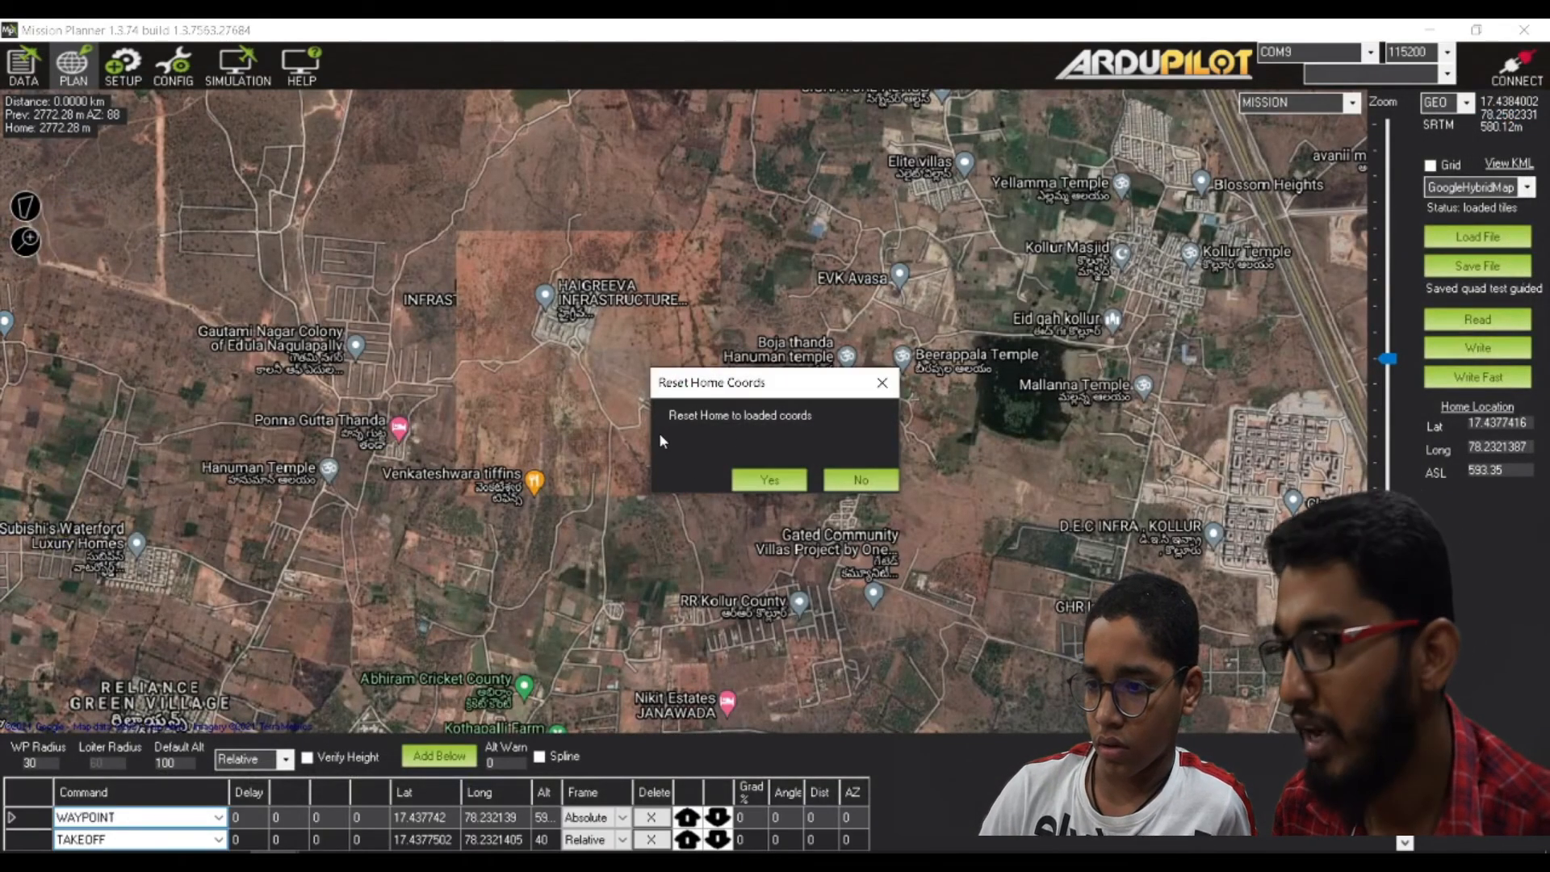
pyautogui.click(767, 481)
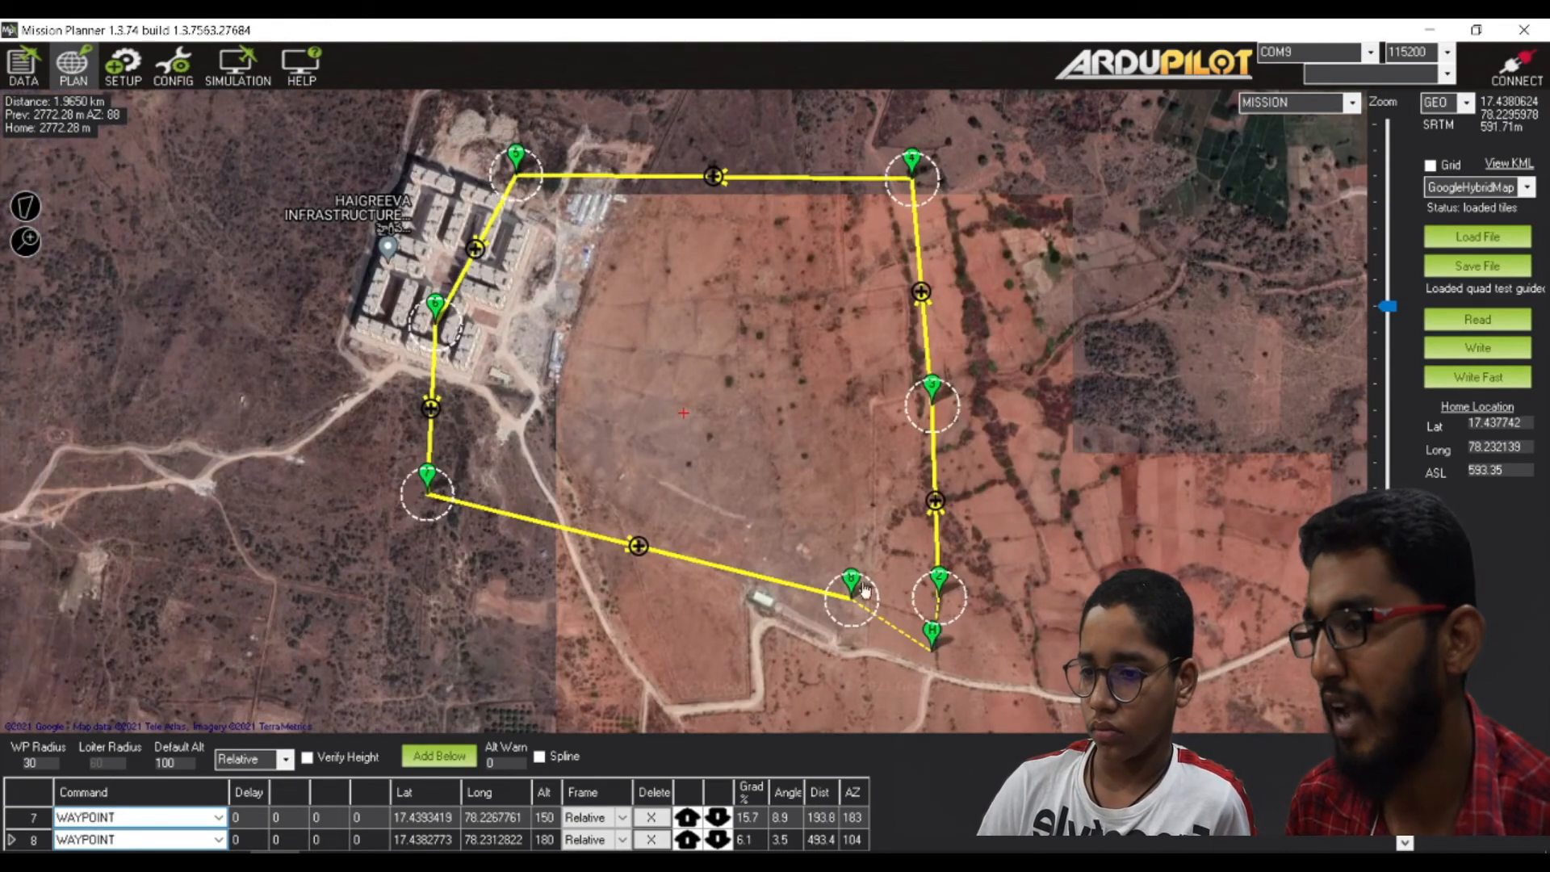
# Step: Look through the reloaded mission's waypoint rows and clear the whole mission again
pyautogui.moveTo(1388, 307); pyautogui.dragTo(1390, 352)
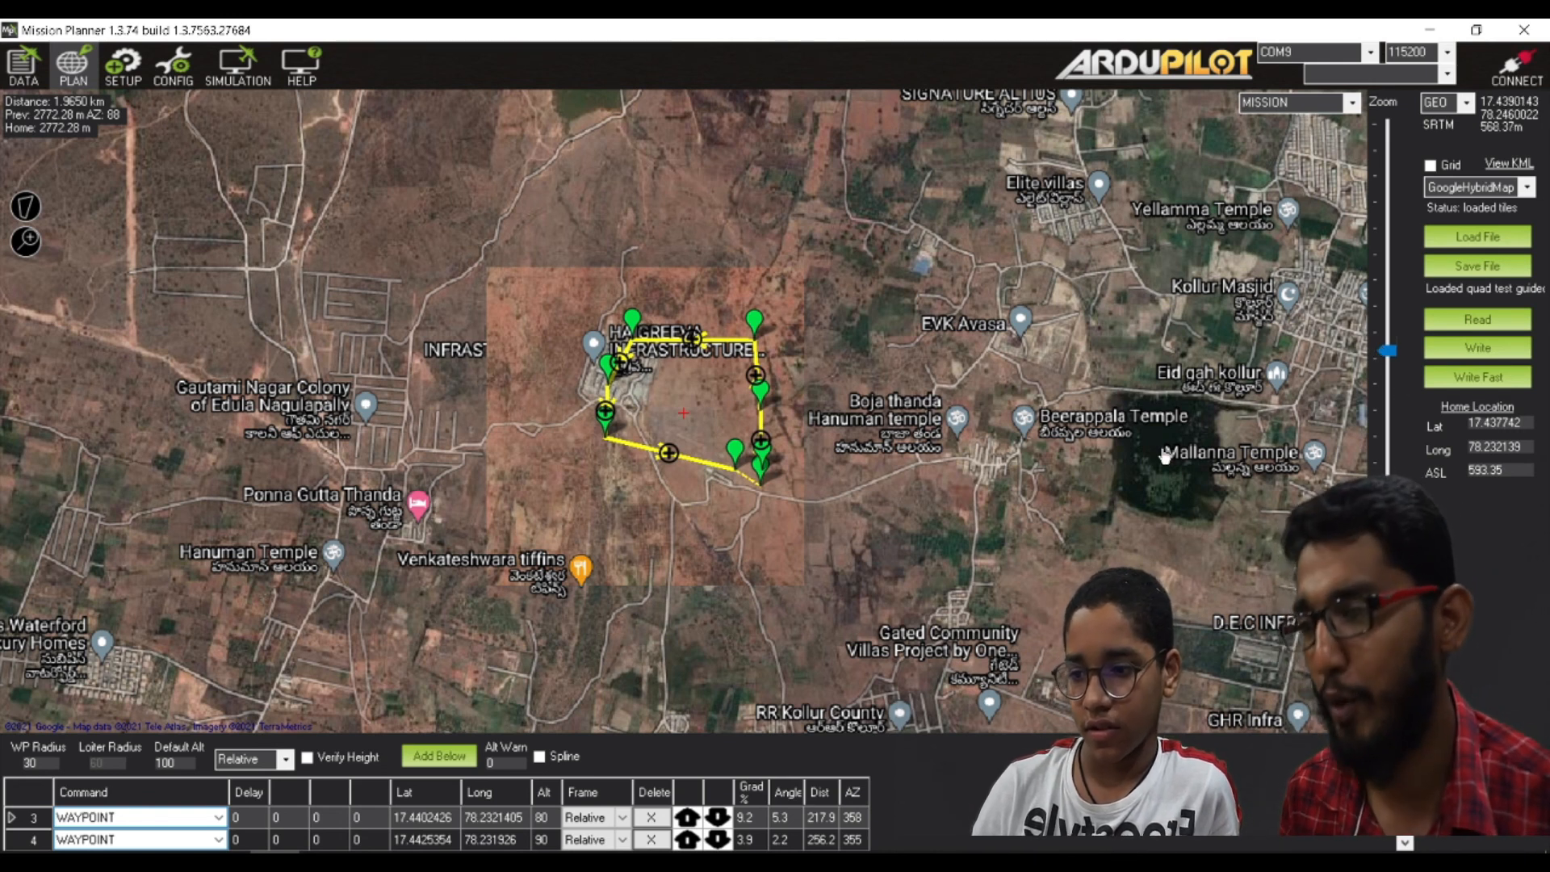
pyautogui.press('Down')
pyautogui.press('Down')
pyautogui.press('Down')
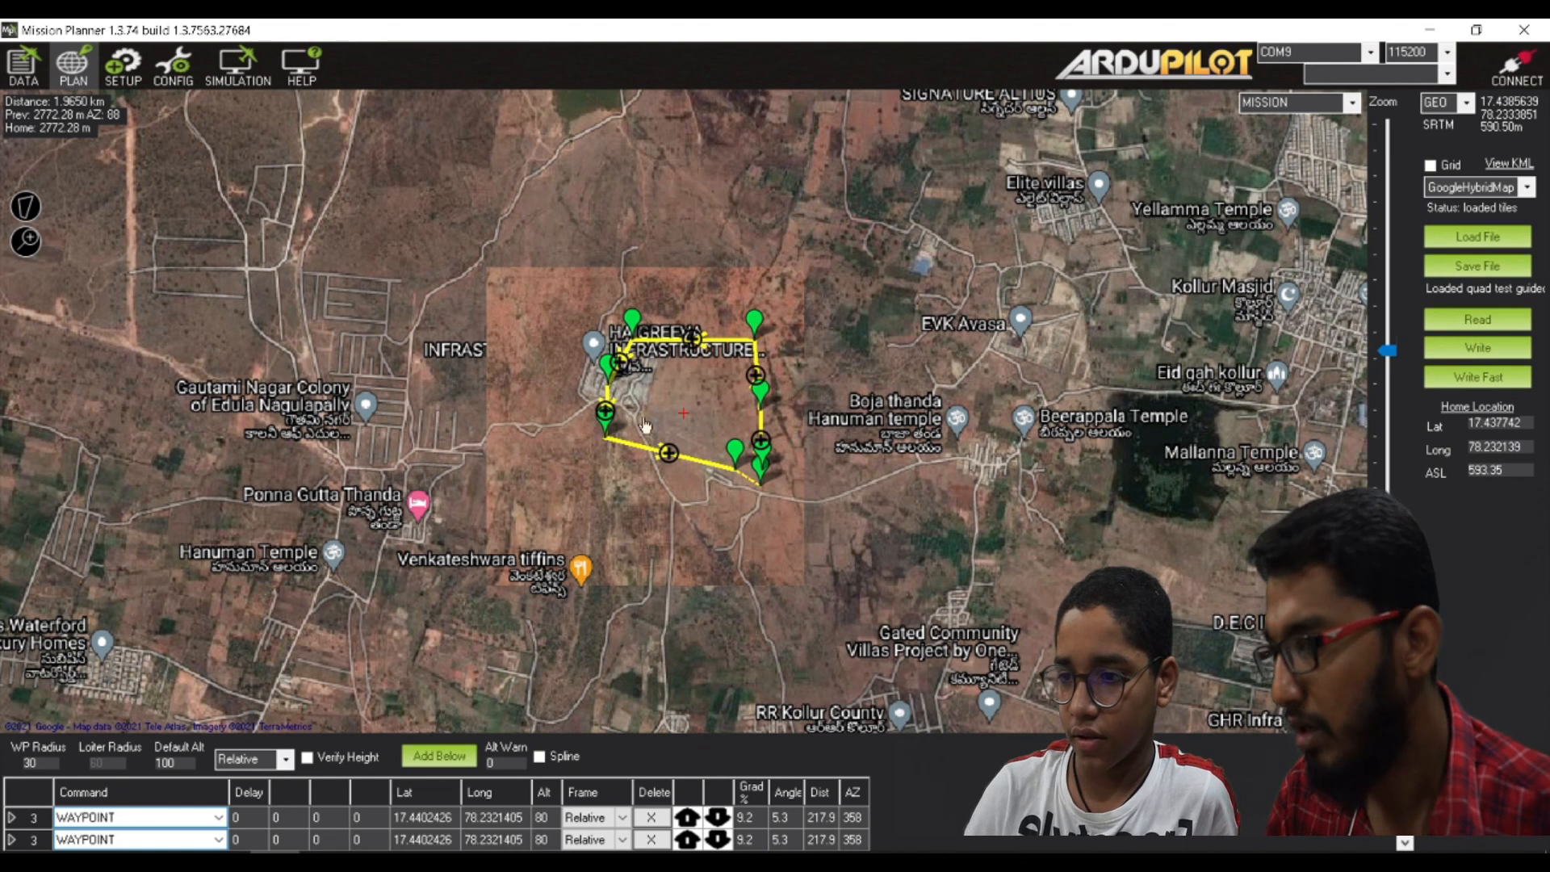
pyautogui.rightClick(425, 417)
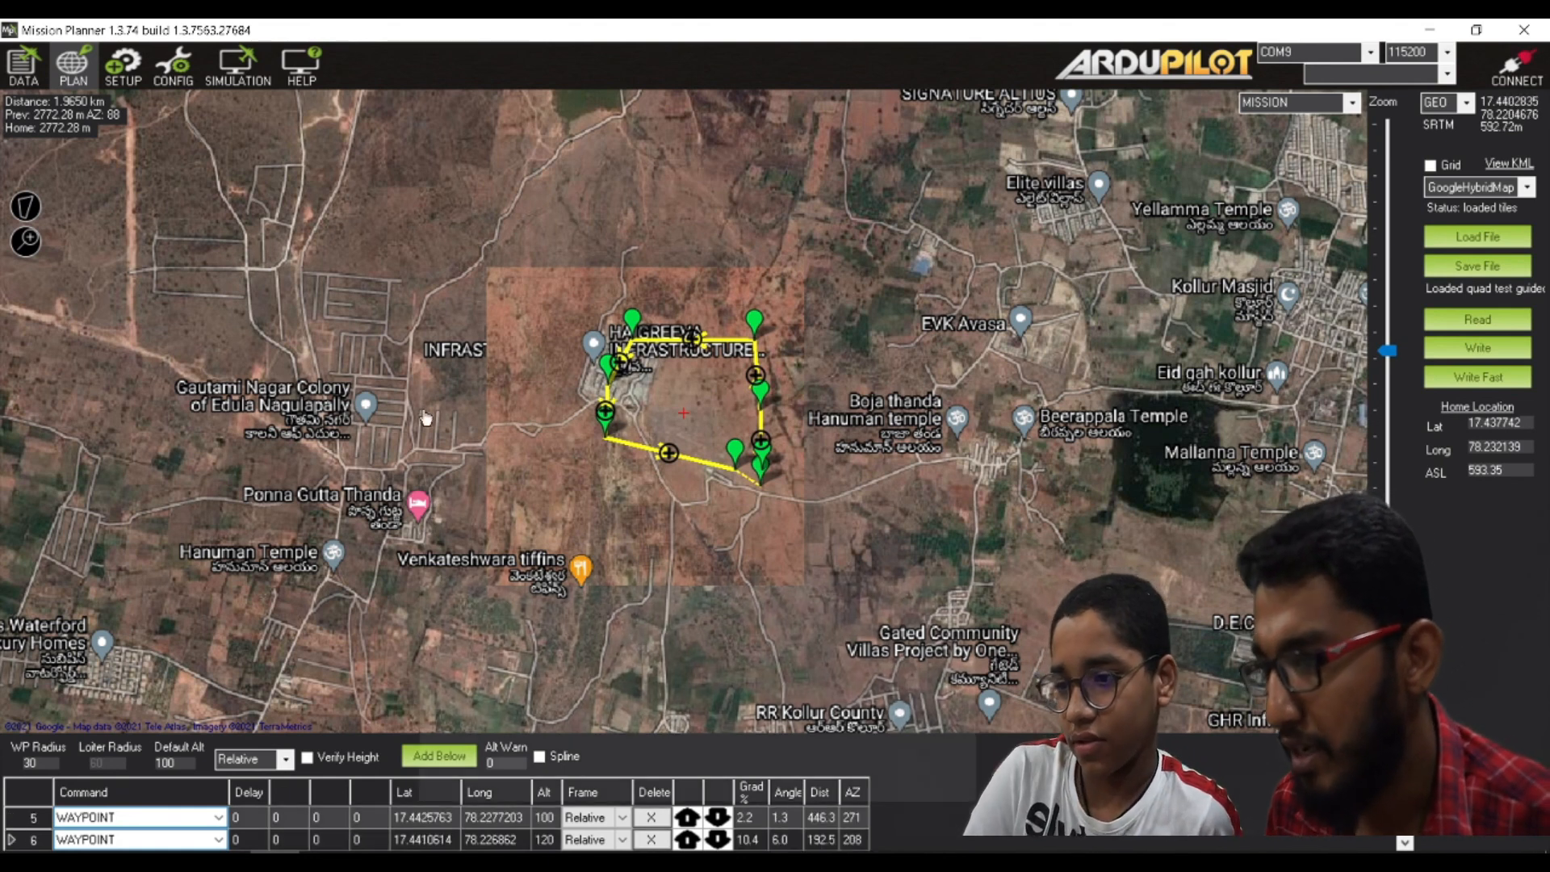
pyautogui.click(472, 541)
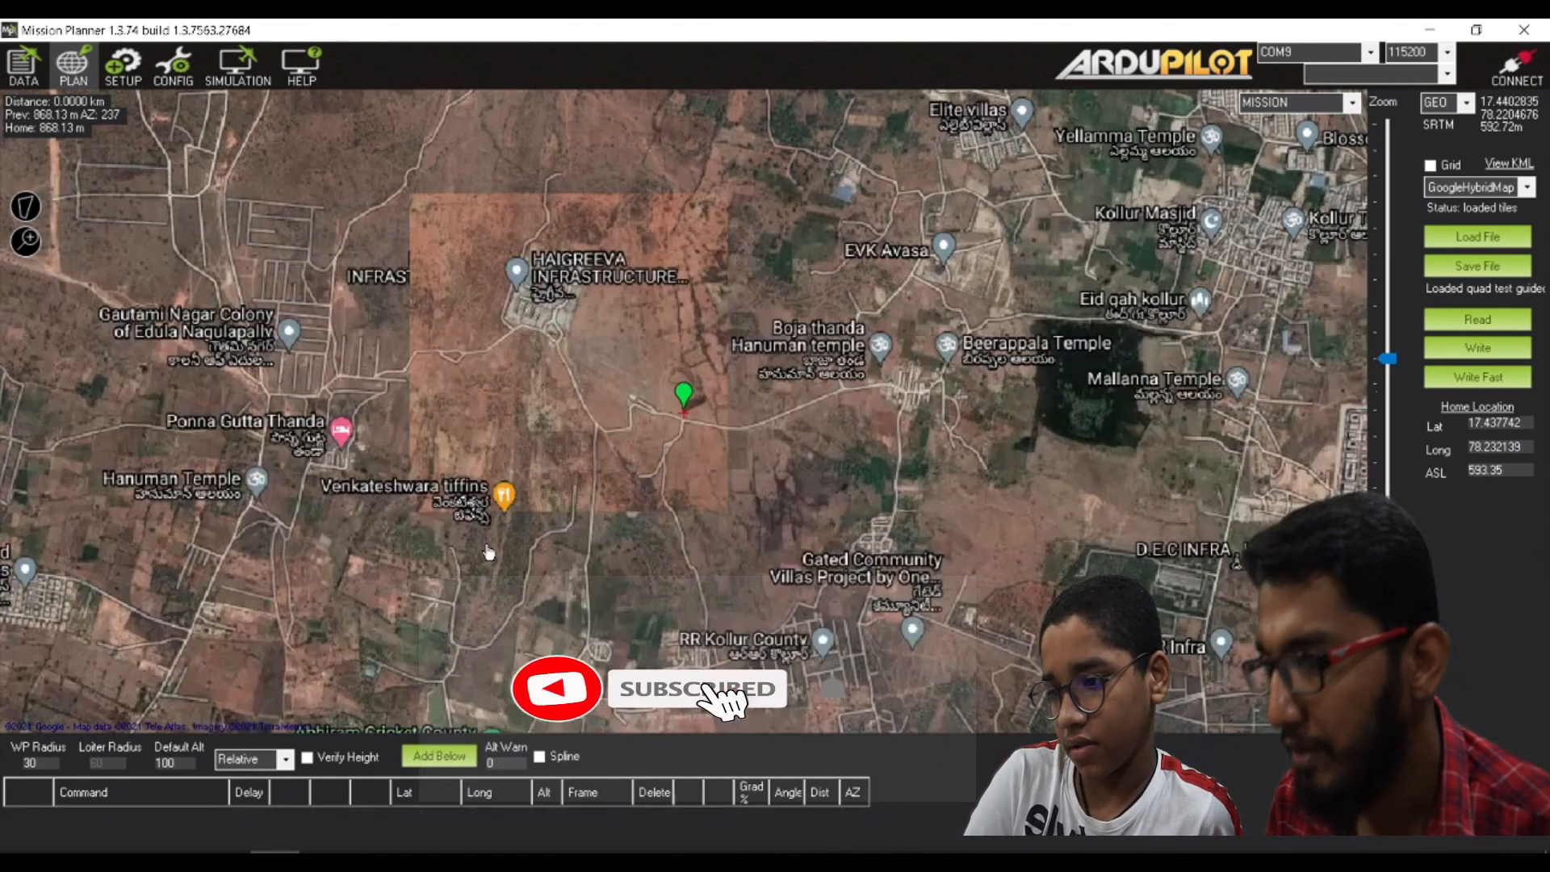